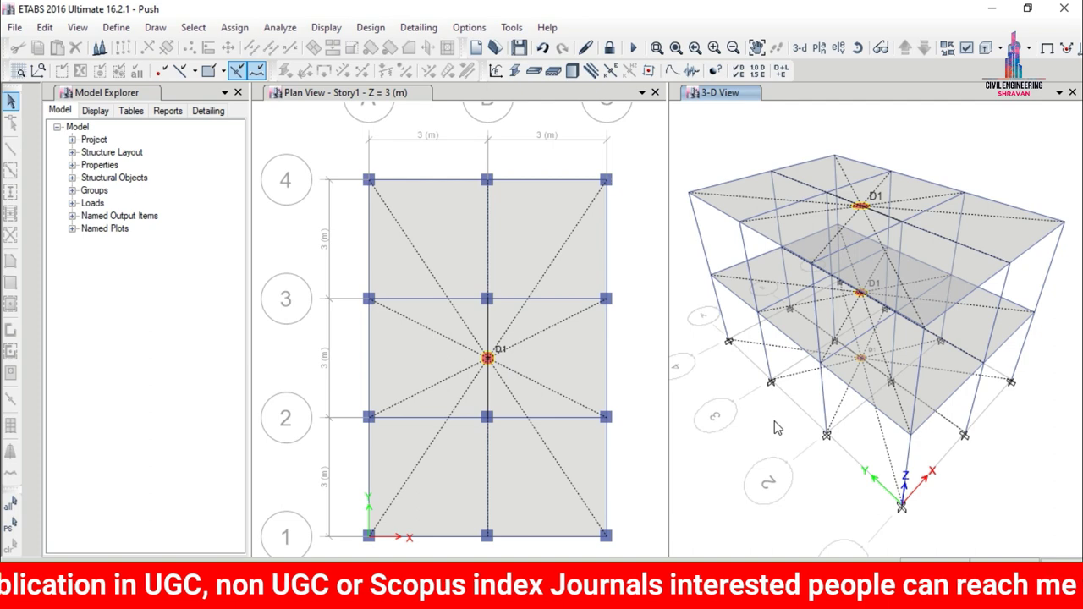
Review the M30 concrete and Fe500 steel materials without changing them
{"action": "left_click", "coordinate": [116, 27]}
{"action": "left_click", "coordinate": [149, 48]}
{"action": "left_click", "coordinate": [116, 27]}
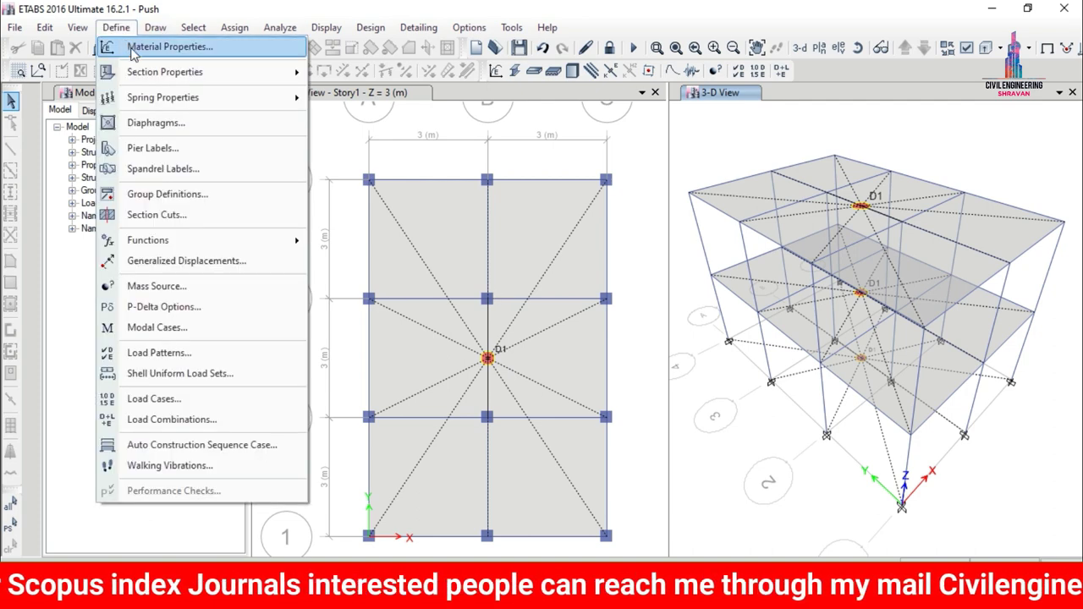
{"action": "left_click", "coordinate": [139, 45]}
{"action": "left_click", "coordinate": [394, 251]}
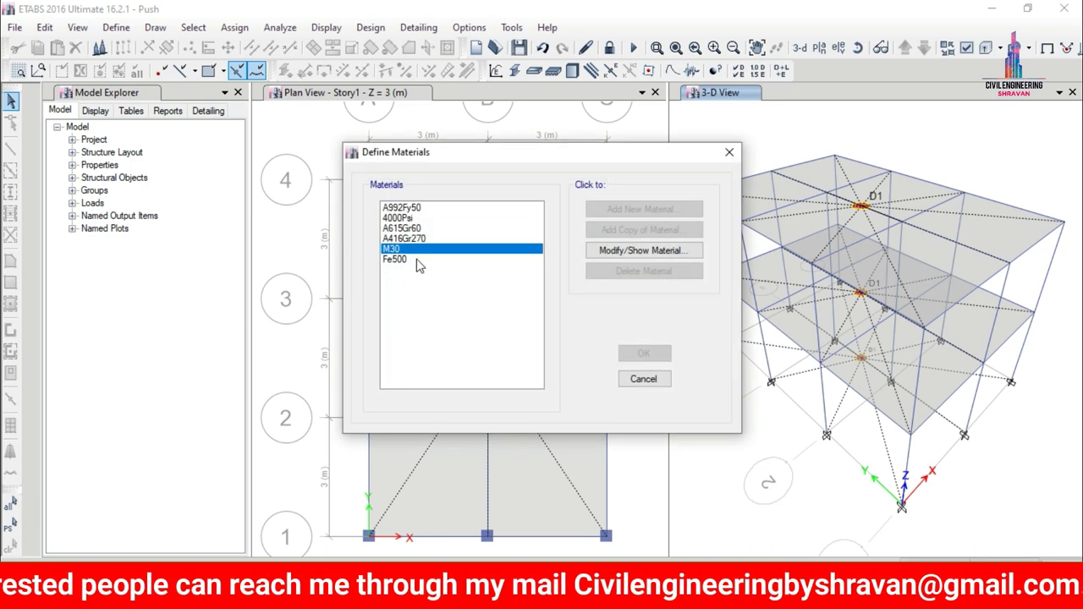
{"action": "left_click", "coordinate": [420, 262]}
{"action": "left_click", "coordinate": [643, 378]}
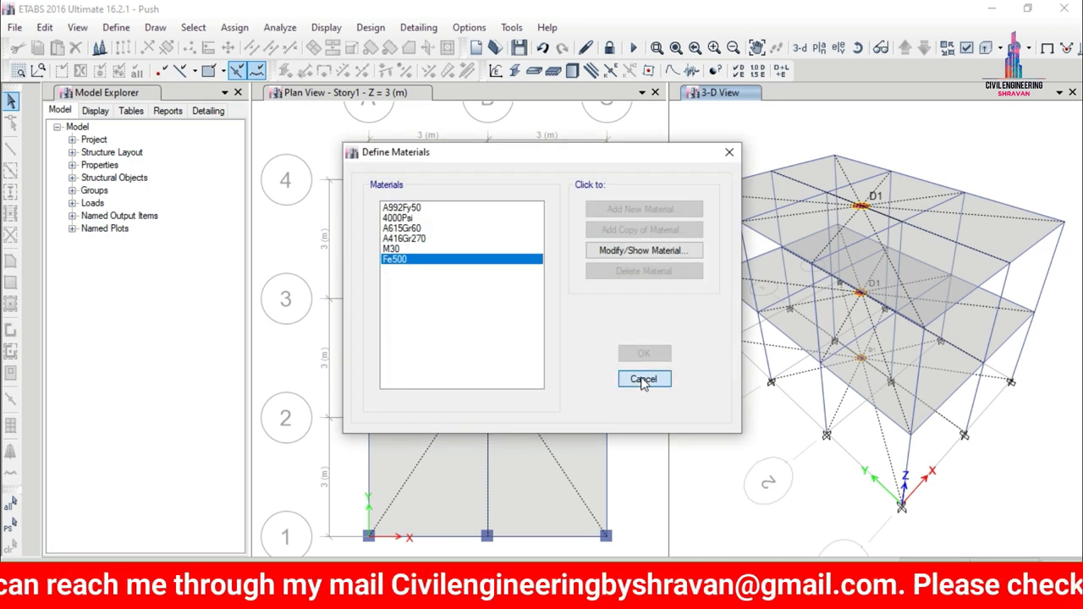
Inspect beam section B and column section C, leaving both unchanged
{"action": "left_click", "coordinate": [116, 27]}
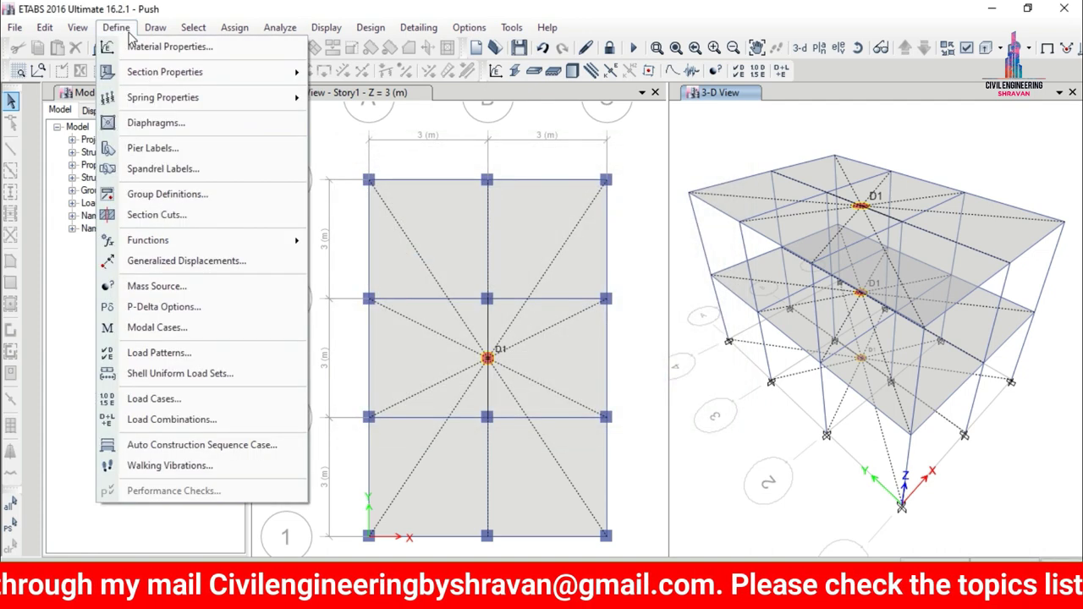
{"action": "mouse_move", "coordinate": [154, 72]}
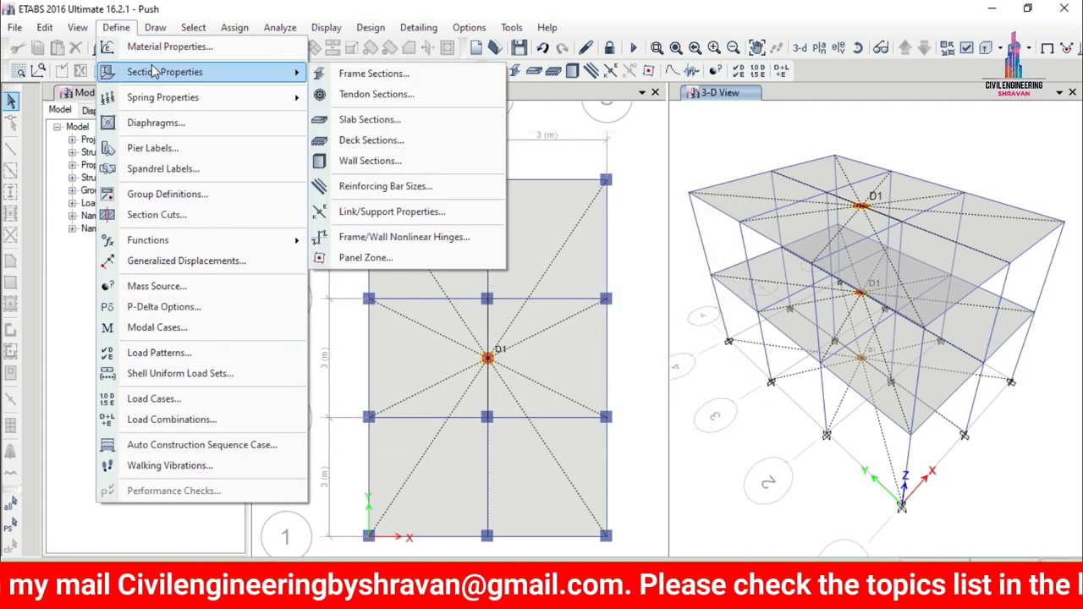
{"action": "left_click", "coordinate": [371, 77]}
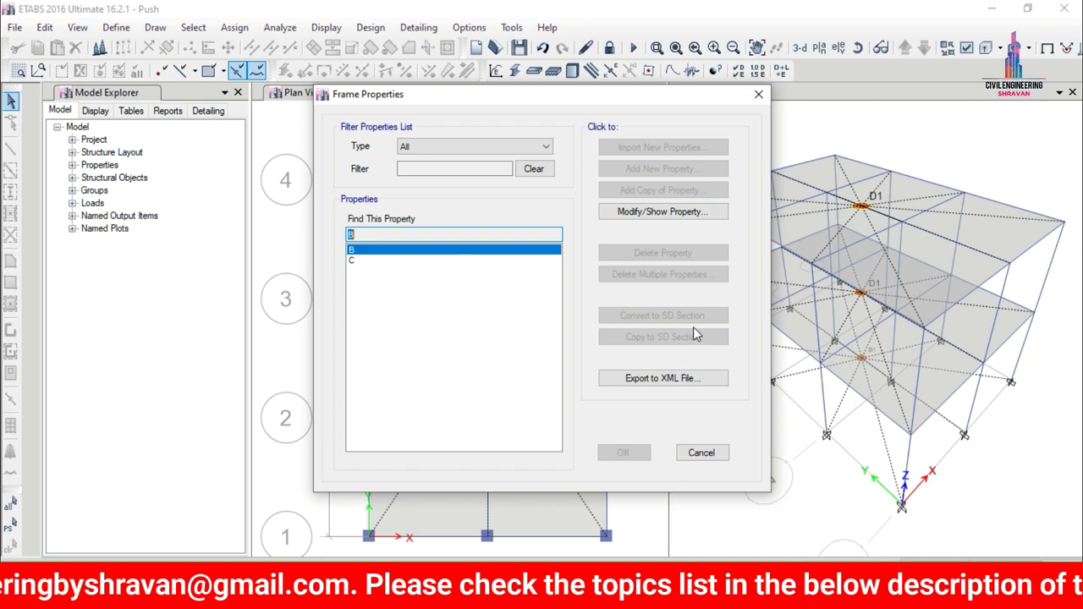
{"action": "left_click", "coordinate": [654, 213]}
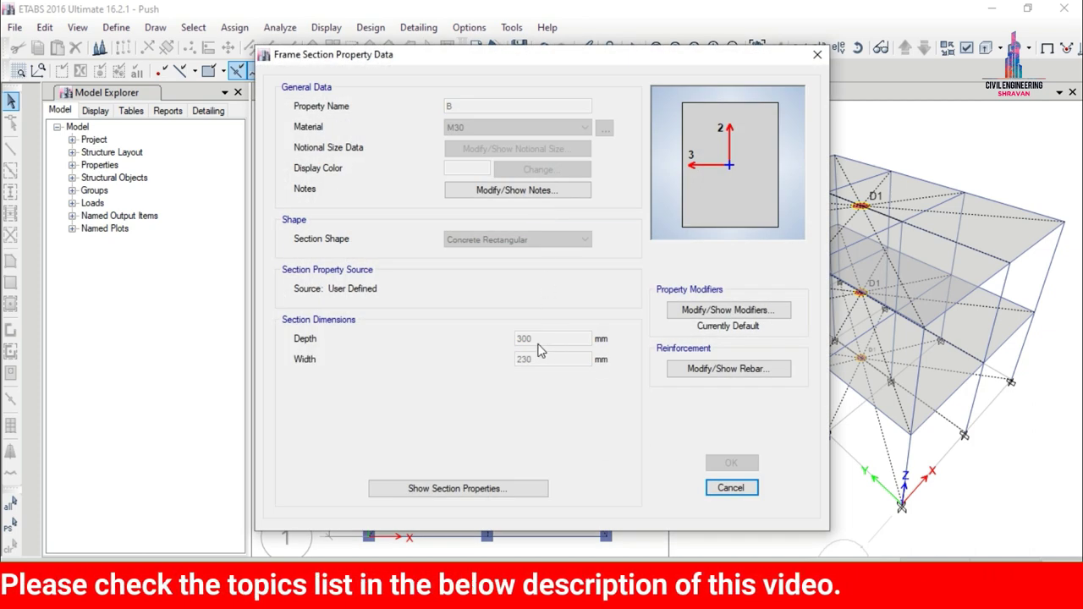
{"action": "left_click", "coordinate": [733, 488]}
{"action": "left_click", "coordinate": [379, 260]}
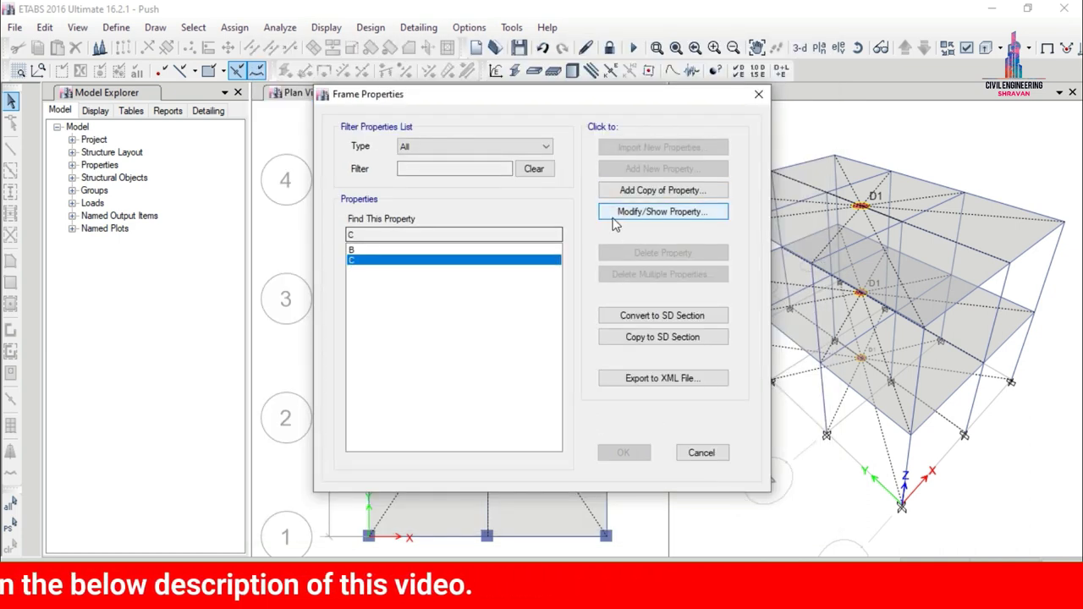
{"action": "left_click", "coordinate": [631, 215]}
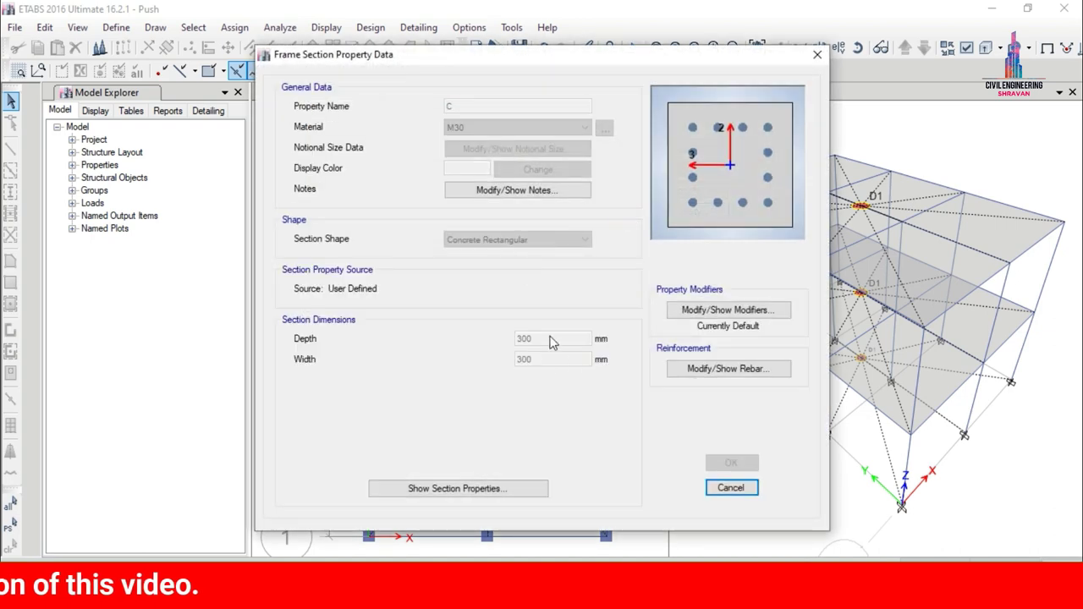
{"action": "left_click", "coordinate": [731, 488]}
{"action": "left_click", "coordinate": [702, 453]}
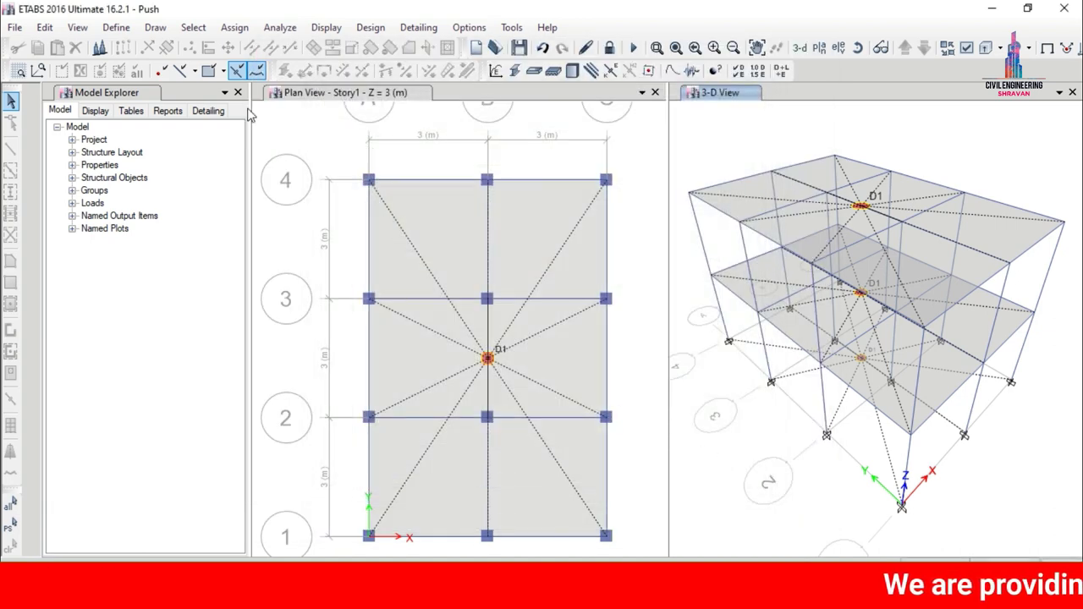
Review the defined slab sections without changes
{"action": "left_click", "coordinate": [116, 27]}
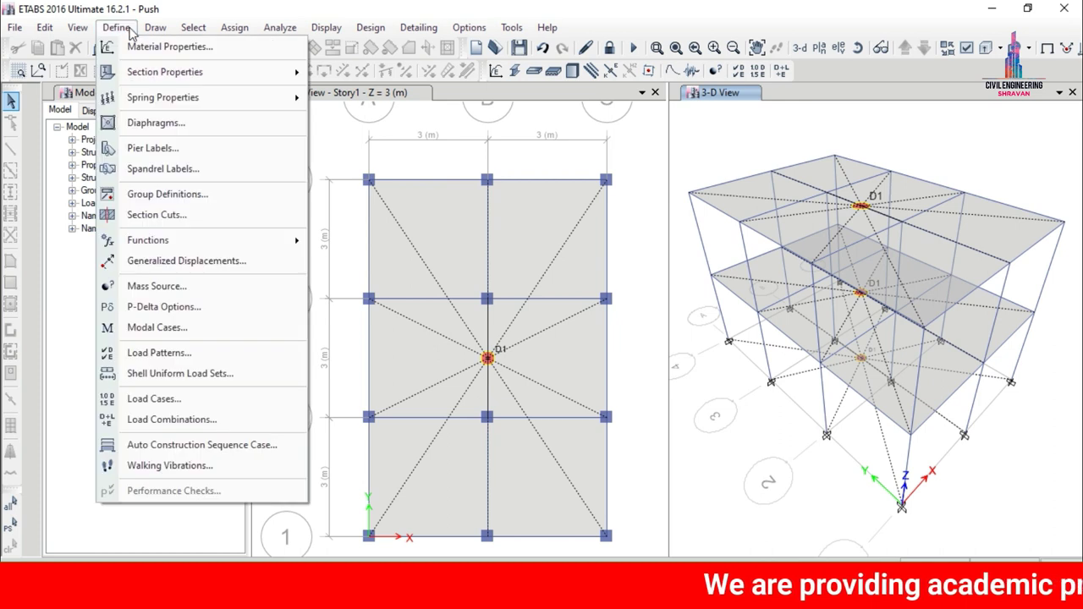
{"action": "mouse_move", "coordinate": [175, 74]}
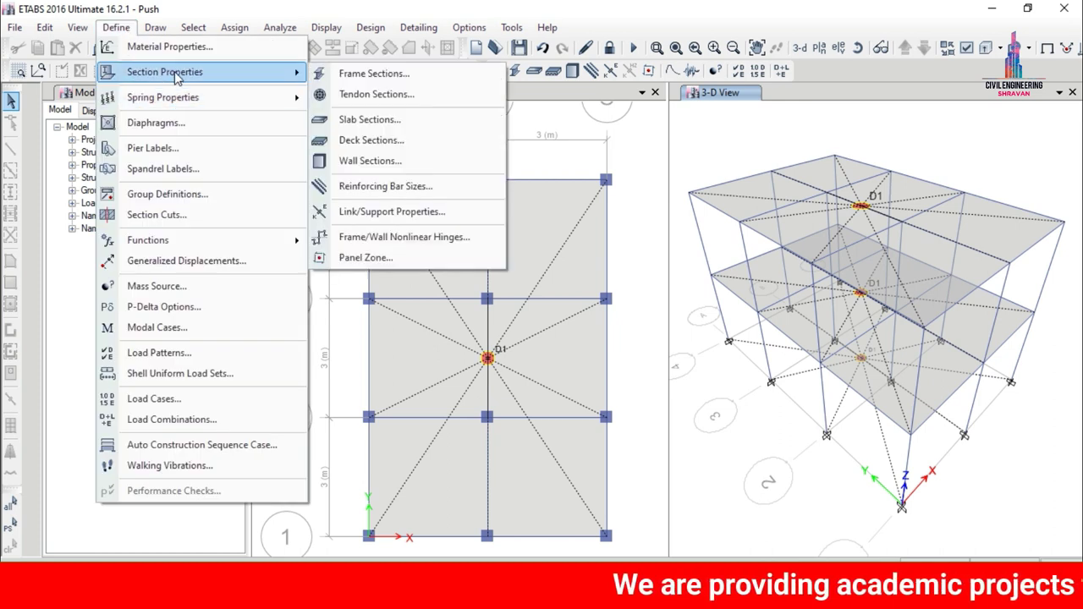
{"action": "left_click", "coordinate": [347, 120]}
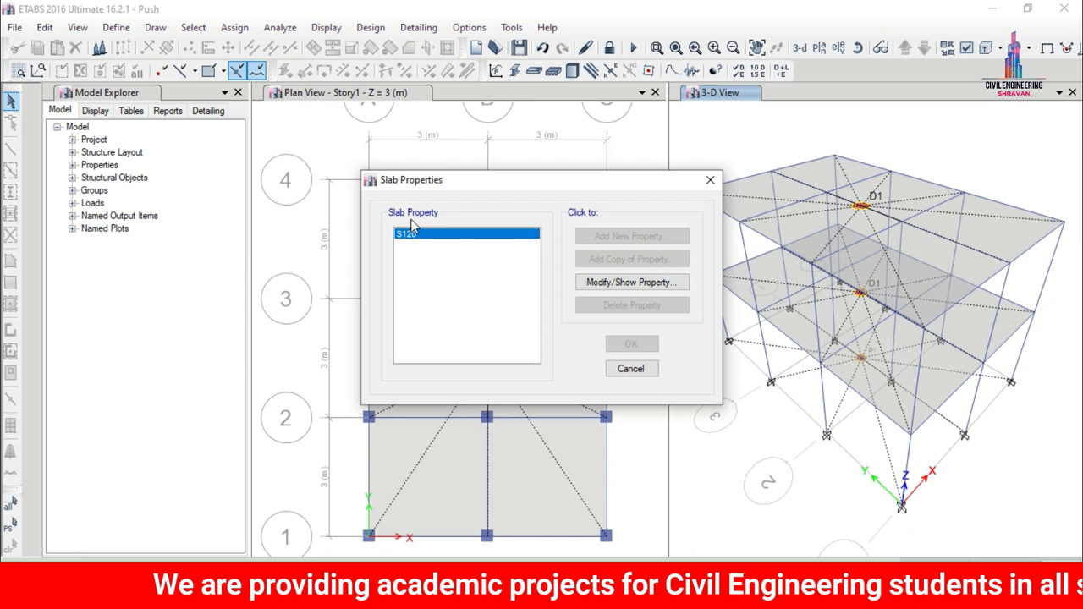
{"action": "left_click", "coordinate": [628, 370]}
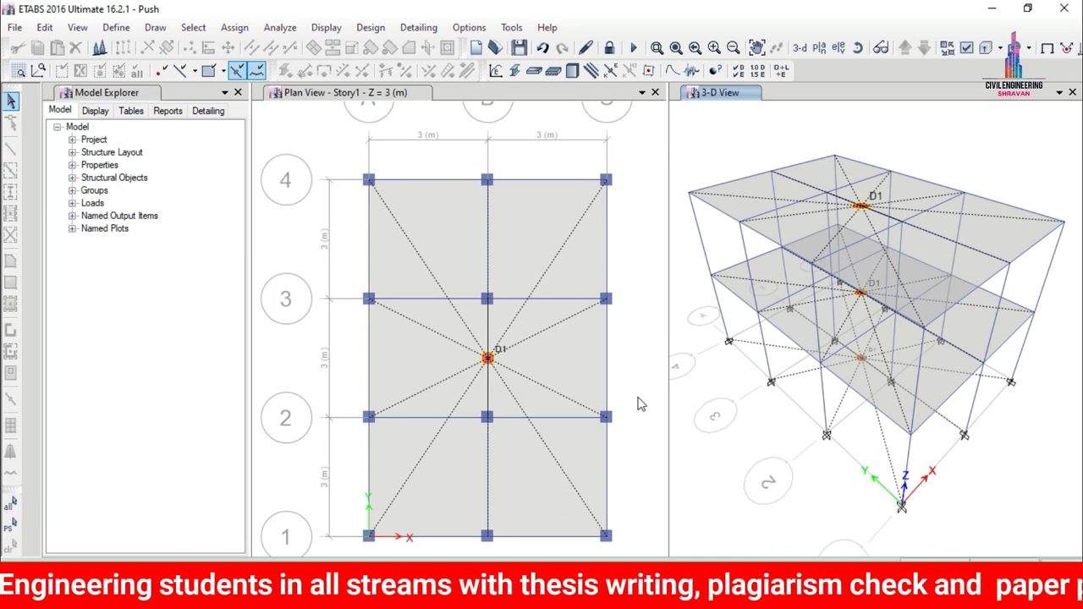
Unlock the model, deleting the previous analysis results
{"action": "left_click", "coordinate": [610, 51]}
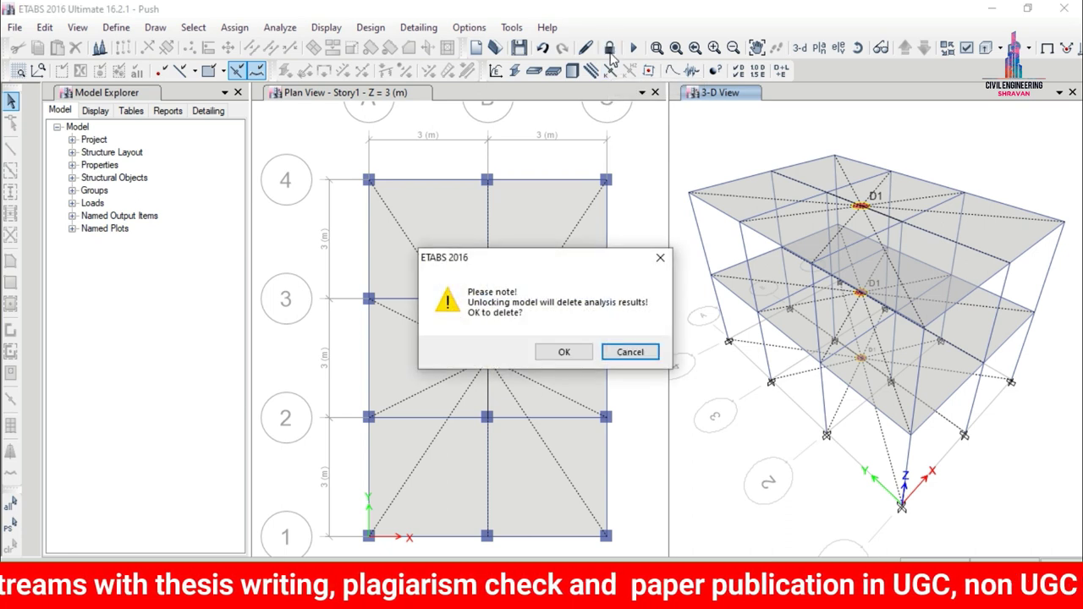
{"action": "left_click", "coordinate": [565, 352]}
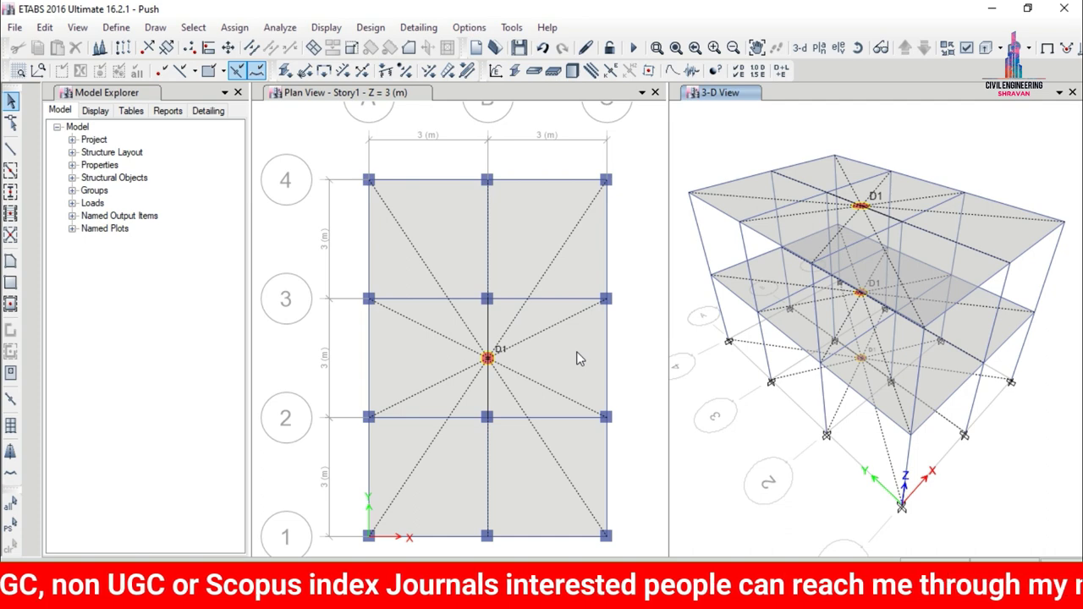
{"action": "left_click", "coordinate": [116, 27]}
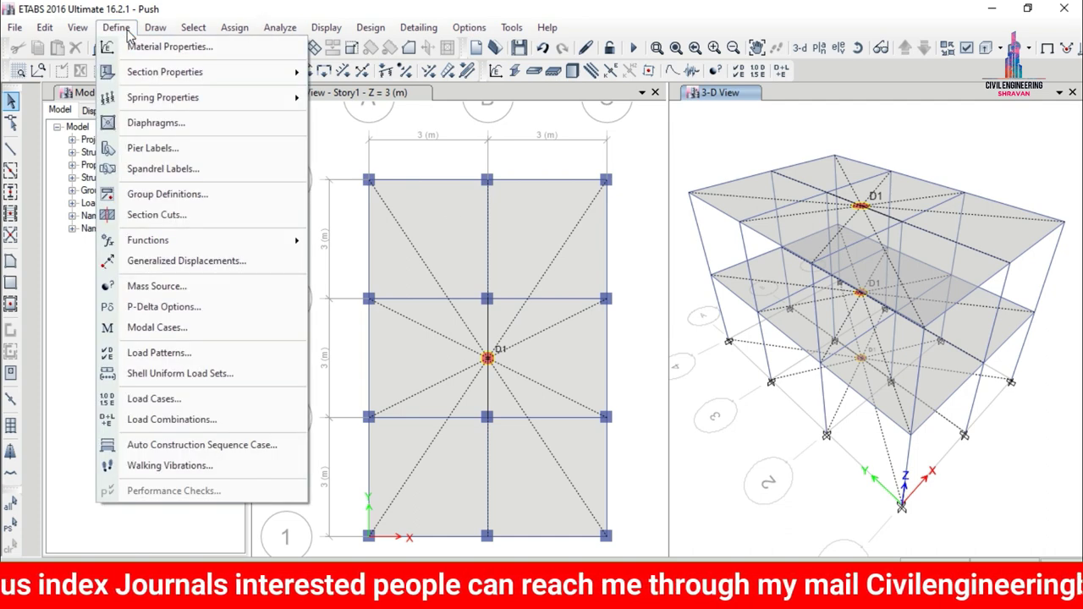
Add a Push X load pattern of type Other with self-weight multiplier 0
{"action": "left_click", "coordinate": [160, 353]}
{"action": "left_click_drag", "start_coordinate": [310, 255], "coordinate": [208, 255]}
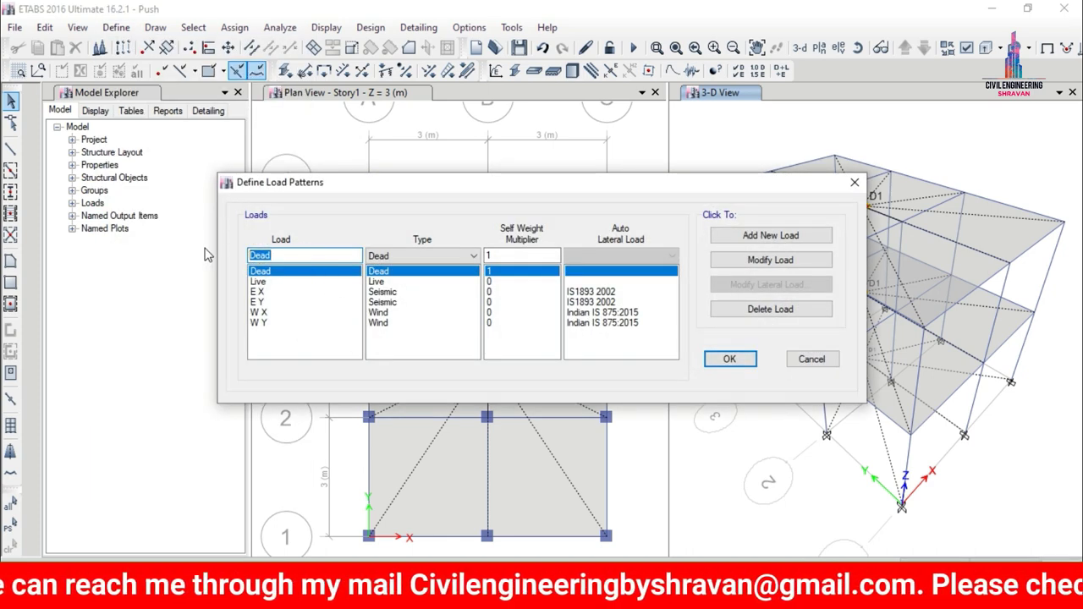
{"action": "type", "text": "Pus"}
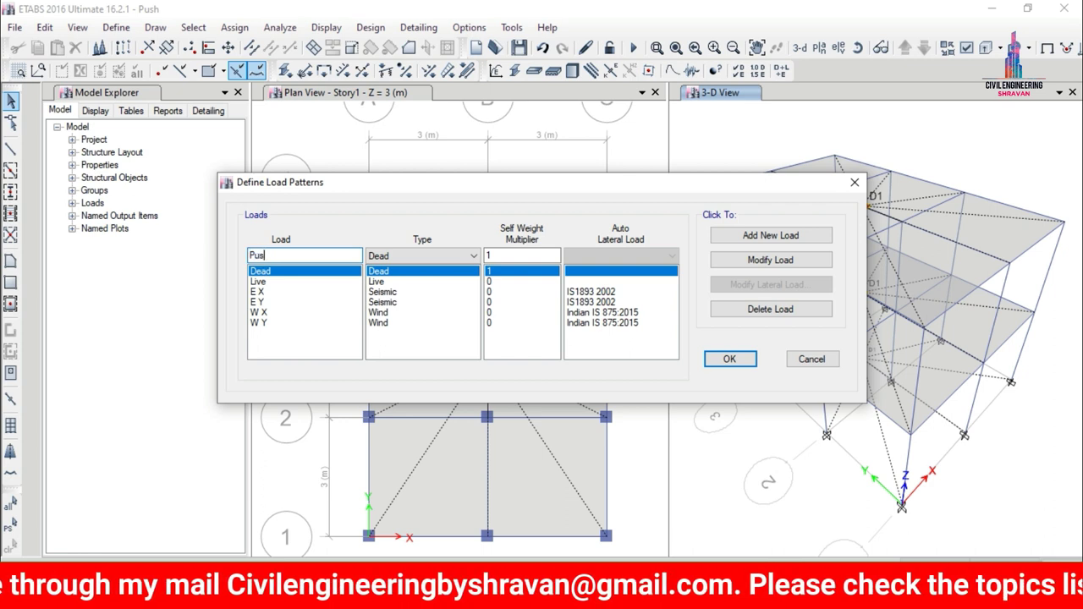
{"action": "type", "text": "h C"}
{"action": "key", "text": "BackSpace"}
{"action": "type", "text": "X"}
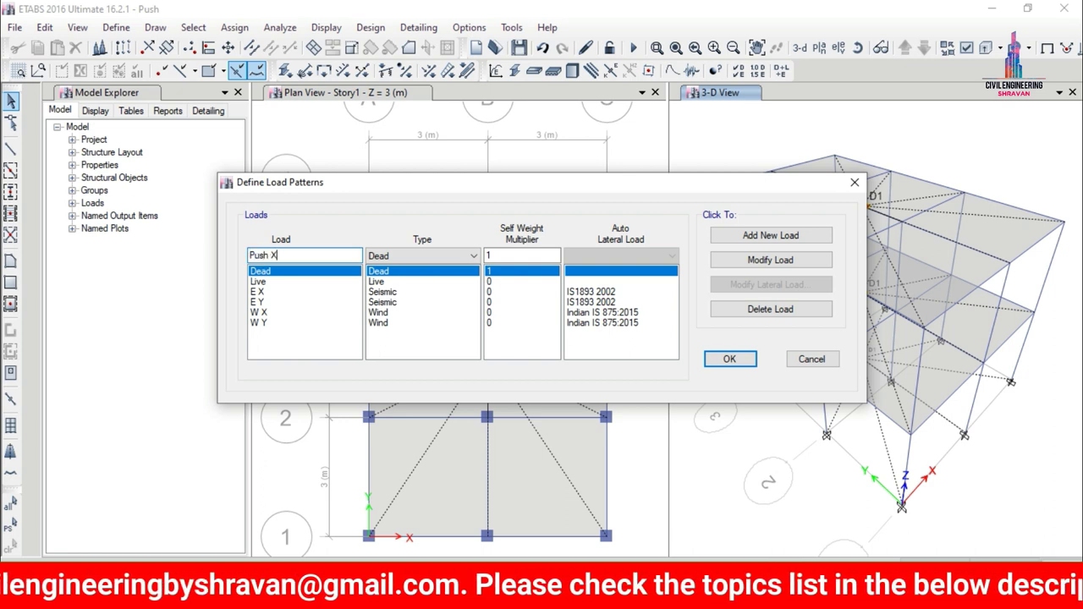
{"action": "left_click", "coordinate": [400, 257]}
{"action": "left_click", "coordinate": [404, 407]}
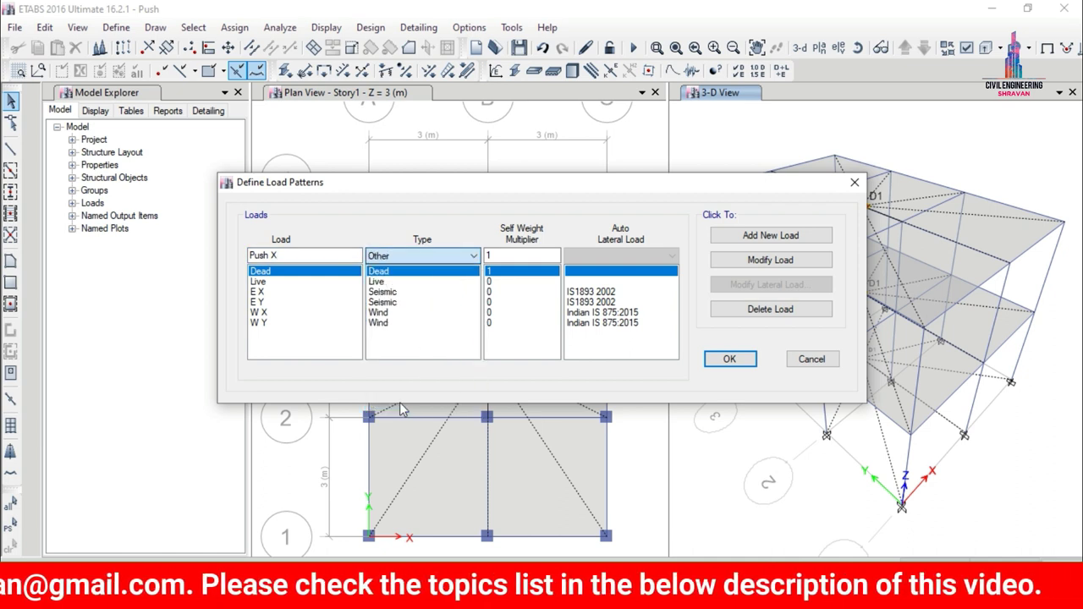
{"action": "left_click", "coordinate": [770, 235]}
Add a matching Push Y load pattern and confirm both patterns
{"action": "left_click", "coordinate": [341, 256]}
{"action": "key", "text": "BackSpace"}
{"action": "type", "text": "Y"}
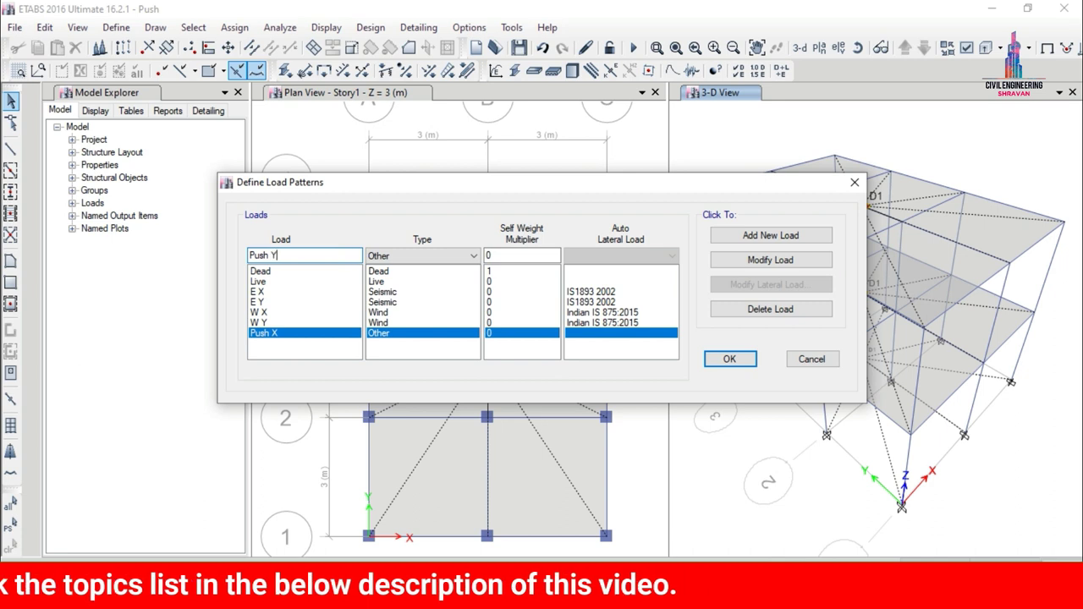
{"action": "left_click", "coordinate": [796, 236]}
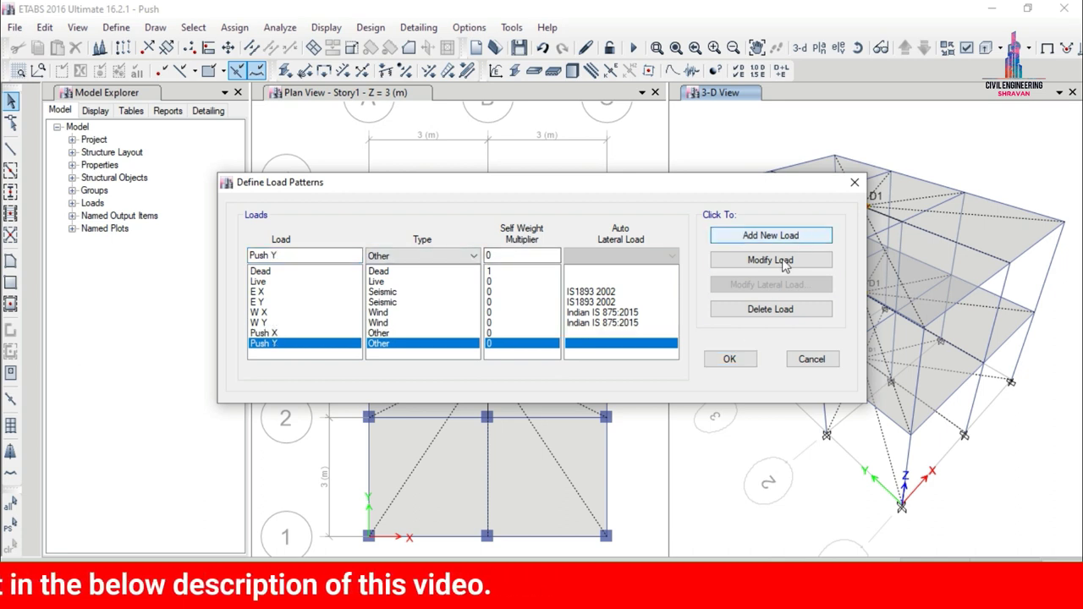
{"action": "left_click", "coordinate": [730, 360]}
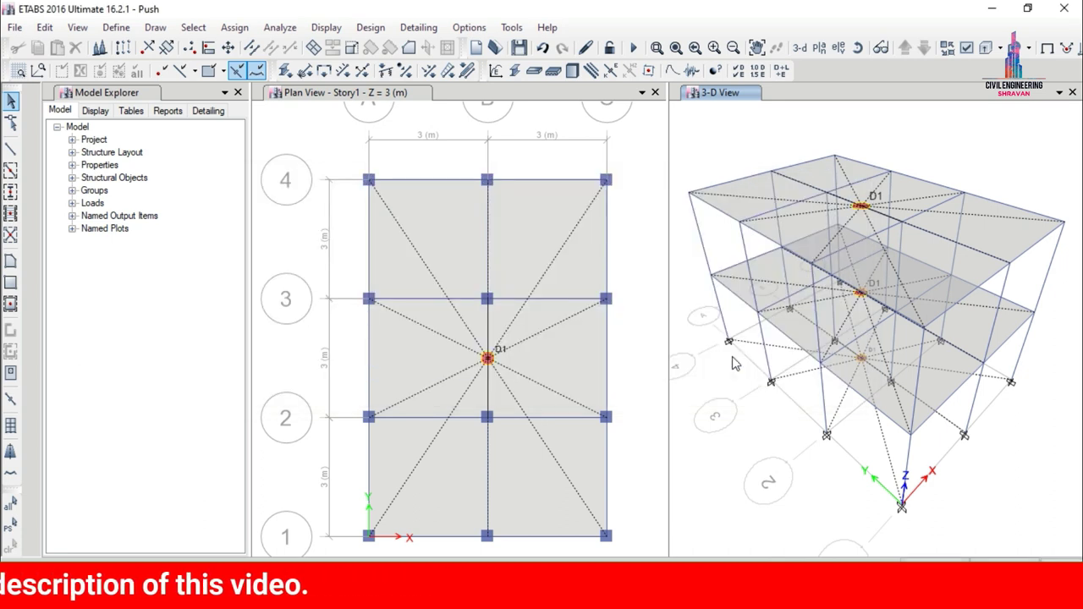
Open the Push X load case and make it Nonlinear Static
{"action": "left_click", "coordinate": [117, 28]}
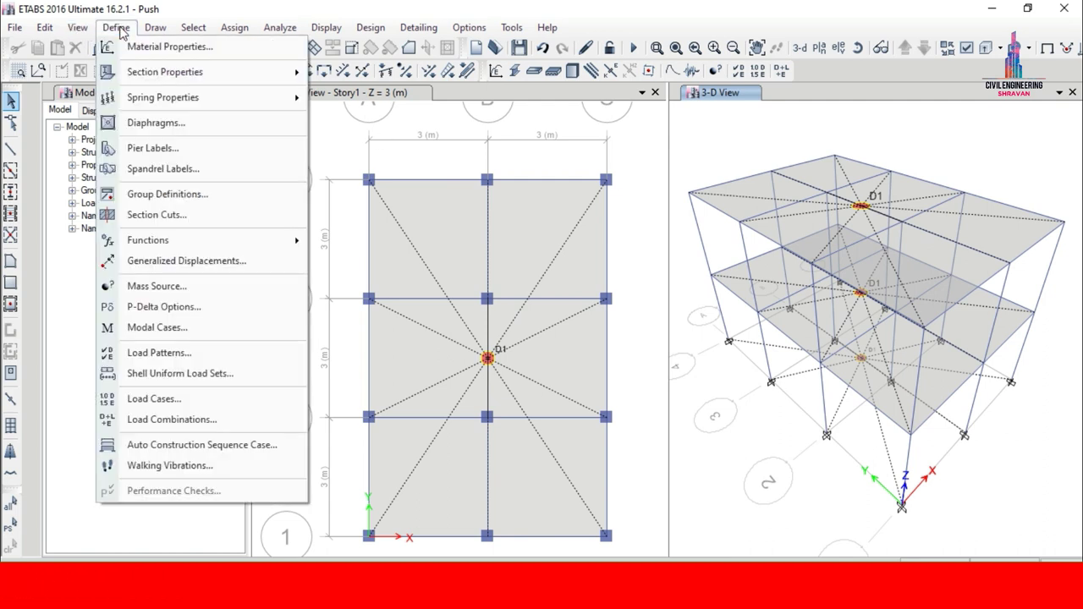
{"action": "left_click", "coordinate": [166, 403]}
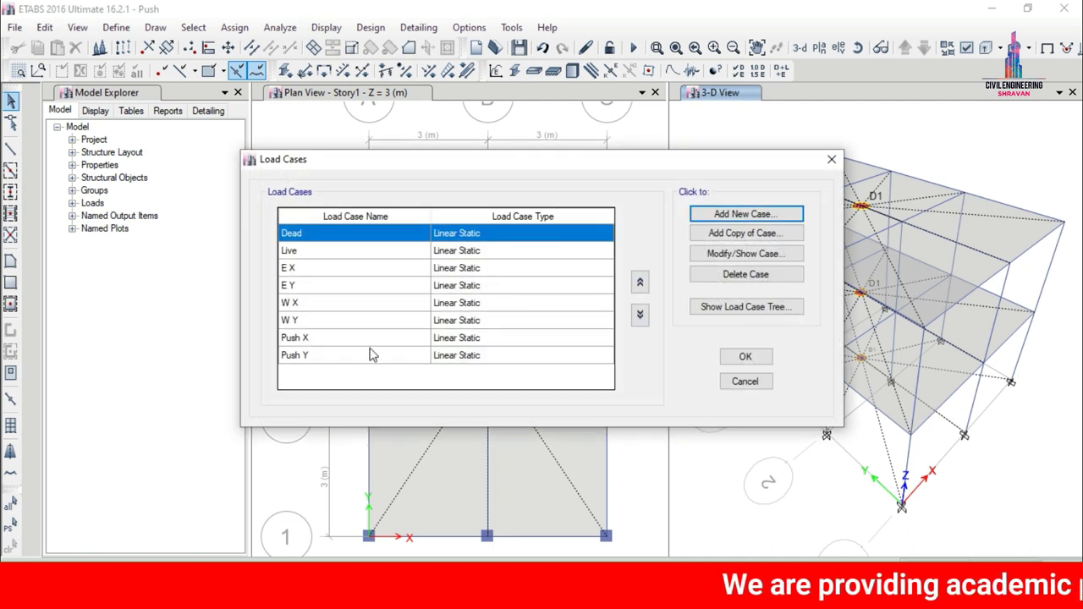
{"action": "left_click", "coordinate": [444, 343]}
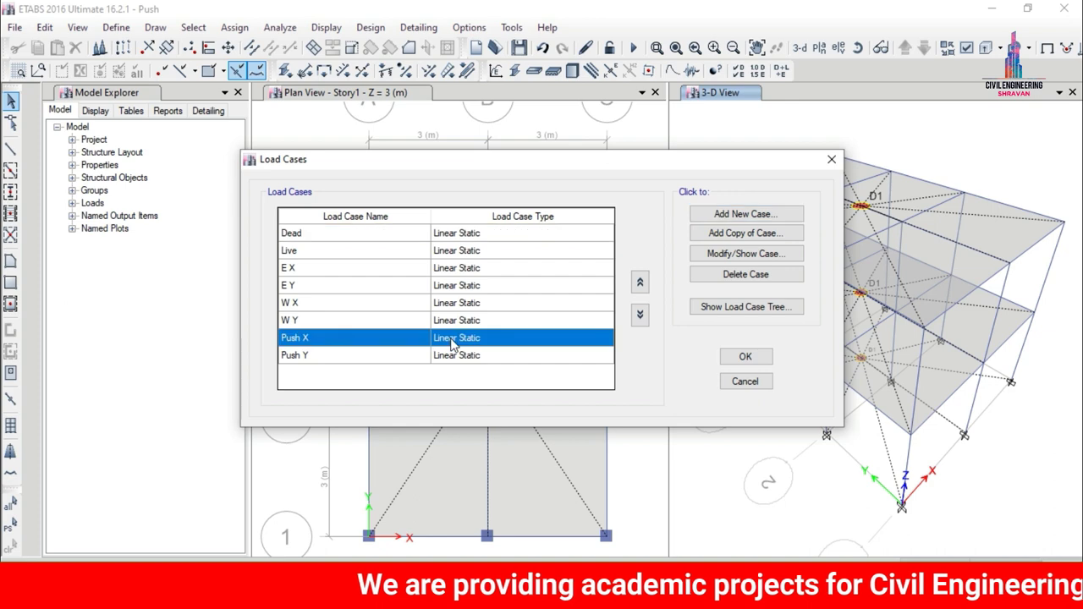
{"action": "left_click", "coordinate": [728, 258]}
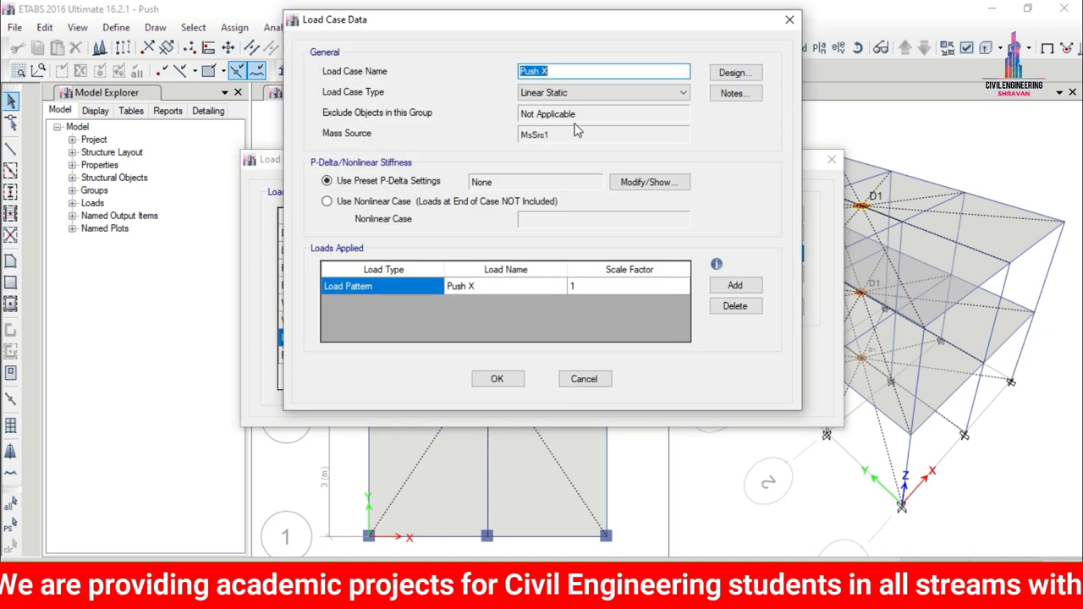
{"action": "left_click", "coordinate": [568, 74]}
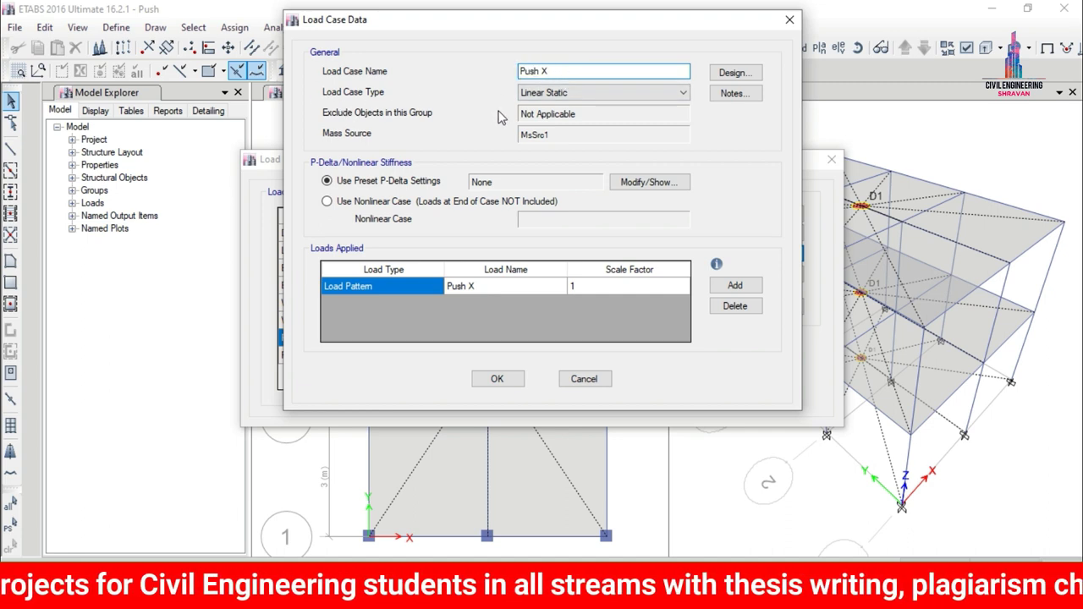
{"action": "left_click", "coordinate": [549, 99]}
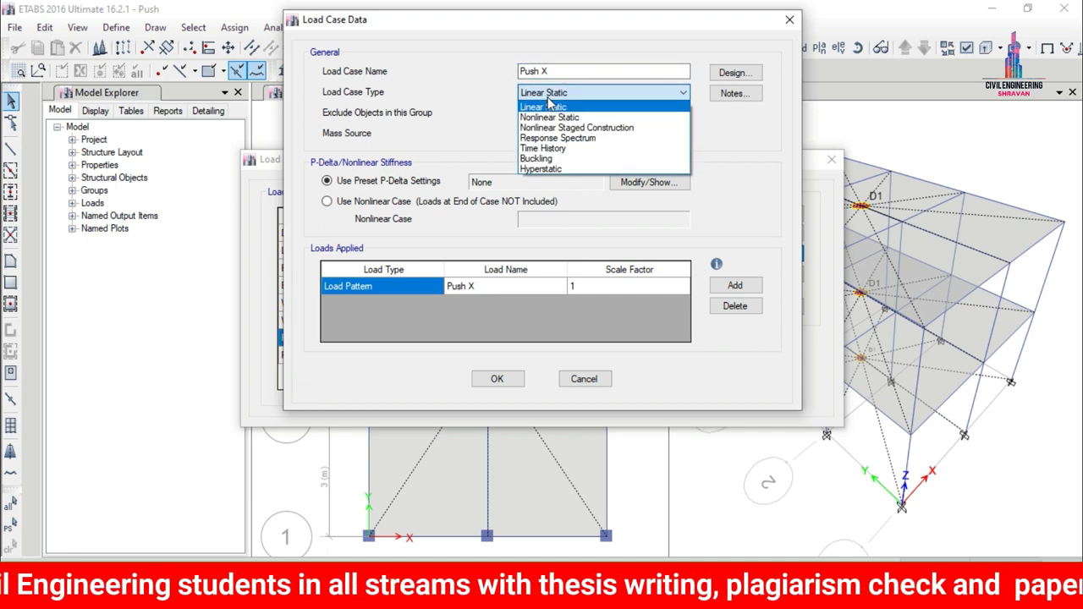
{"action": "left_click", "coordinate": [558, 116]}
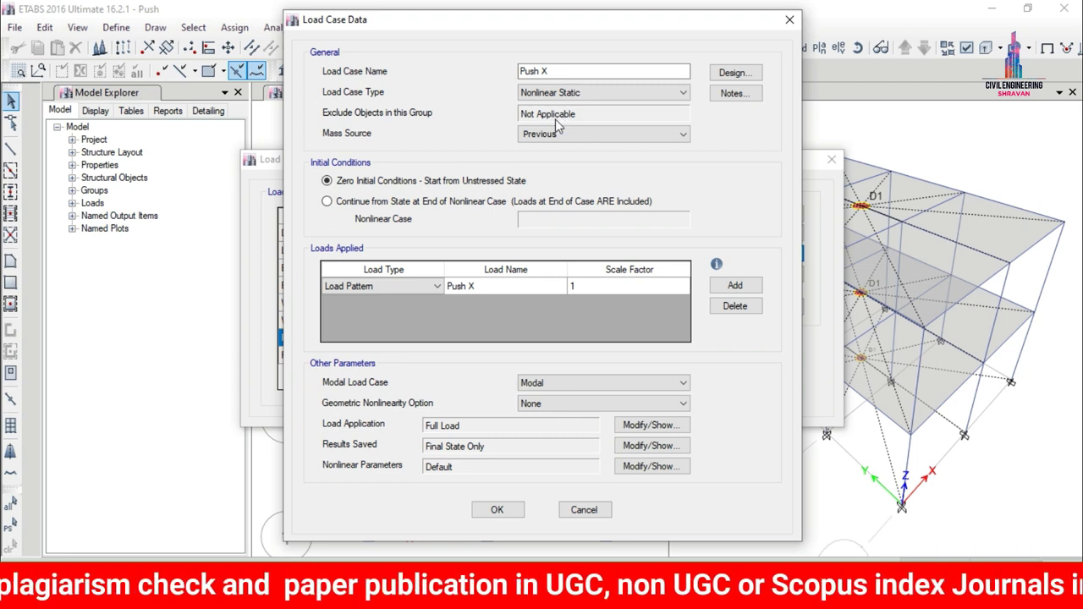
Use mass source MsSrc1 and replace the Dead load with a UX acceleration at scale 1
{"action": "left_click", "coordinate": [555, 138]}
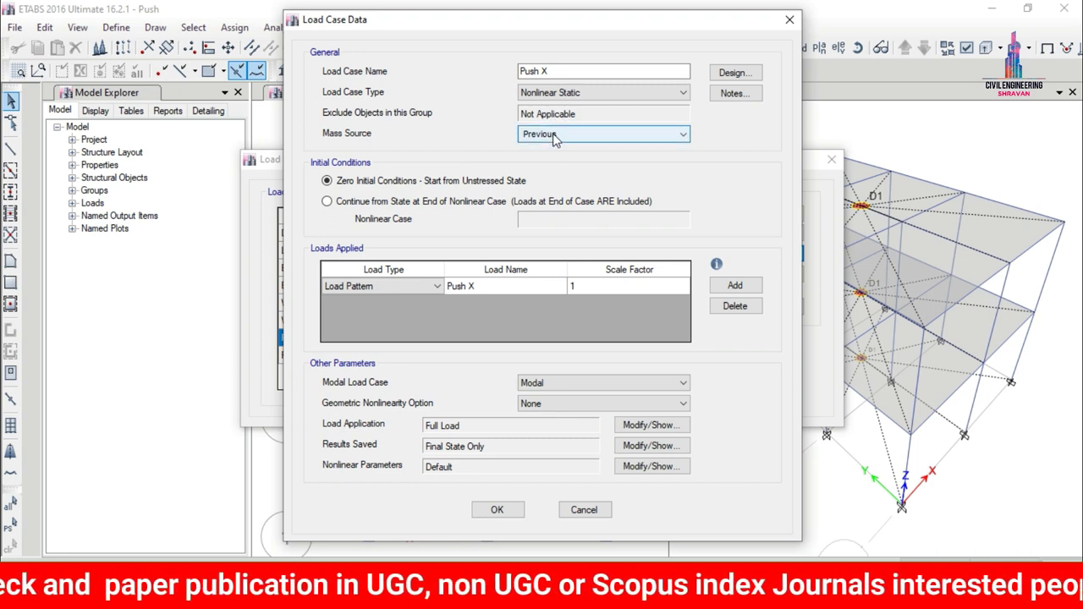
{"action": "left_click", "coordinate": [555, 137]}
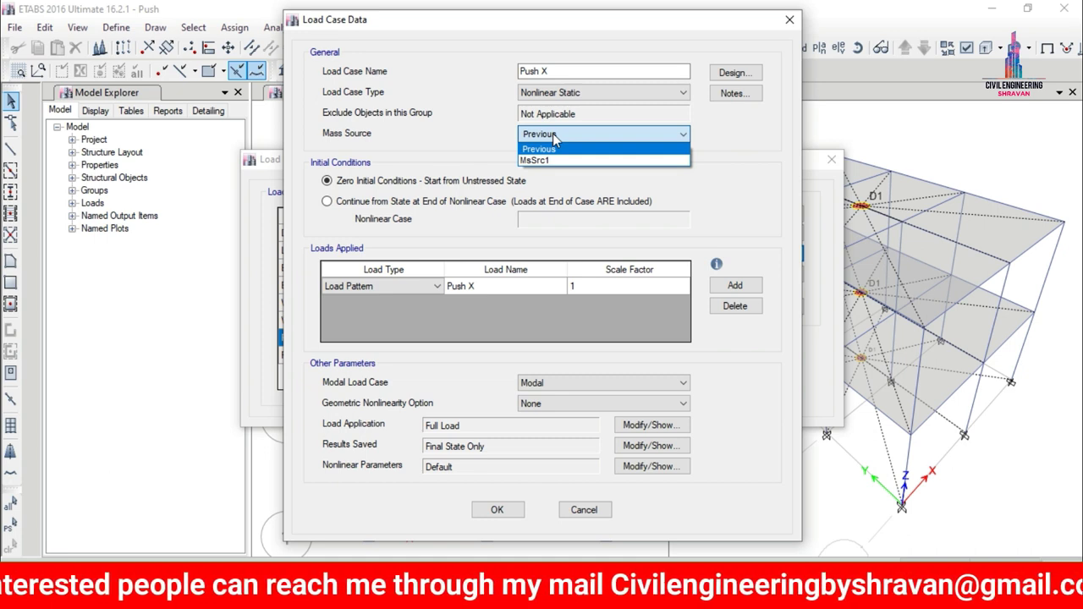
{"action": "left_click", "coordinate": [550, 160]}
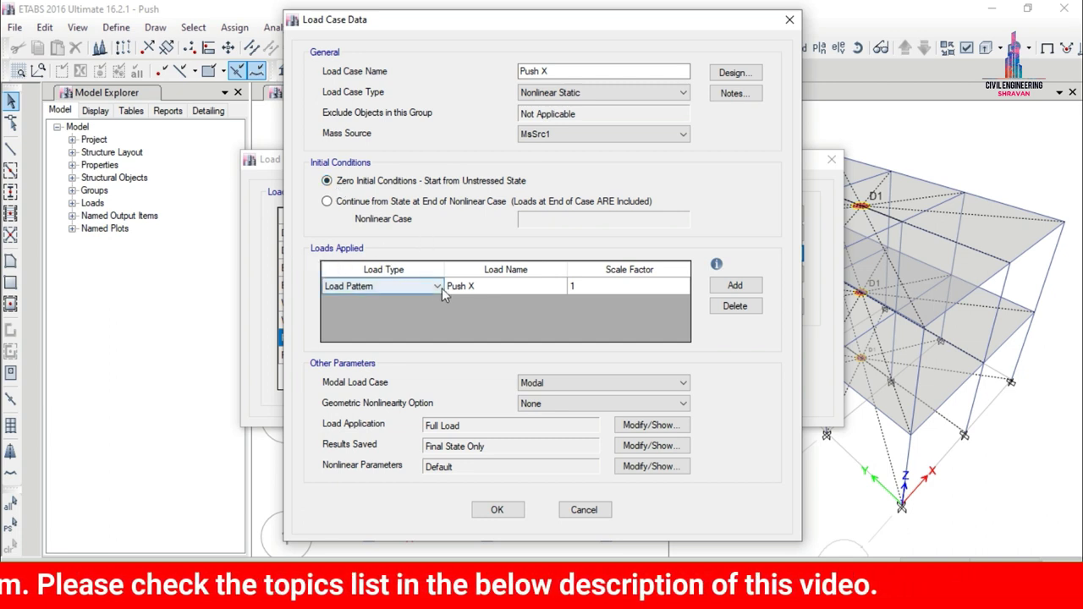
{"action": "left_click", "coordinate": [357, 286]}
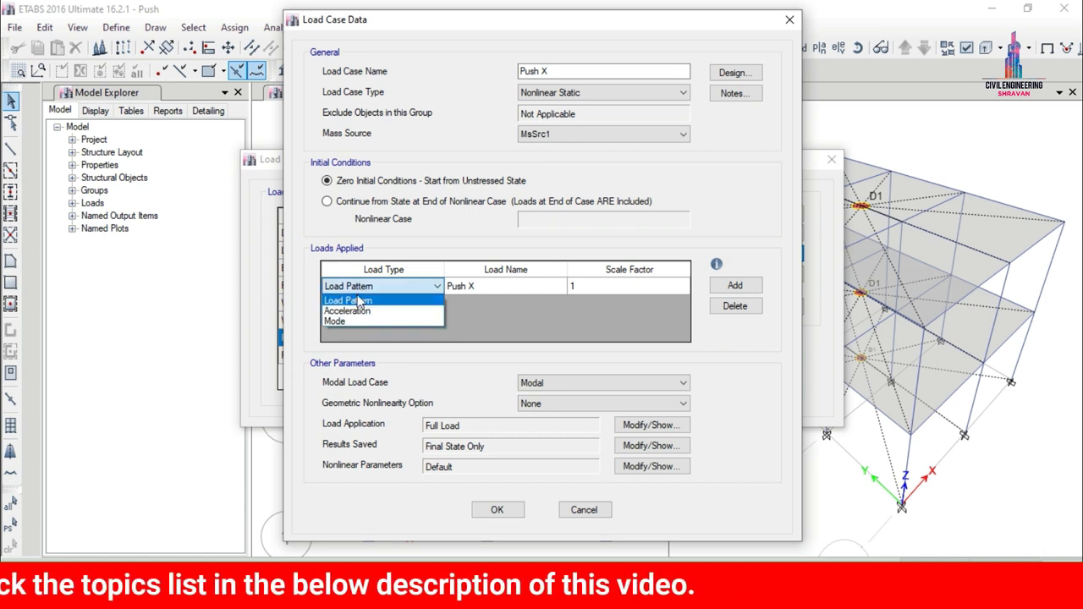
{"action": "left_click", "coordinate": [357, 308]}
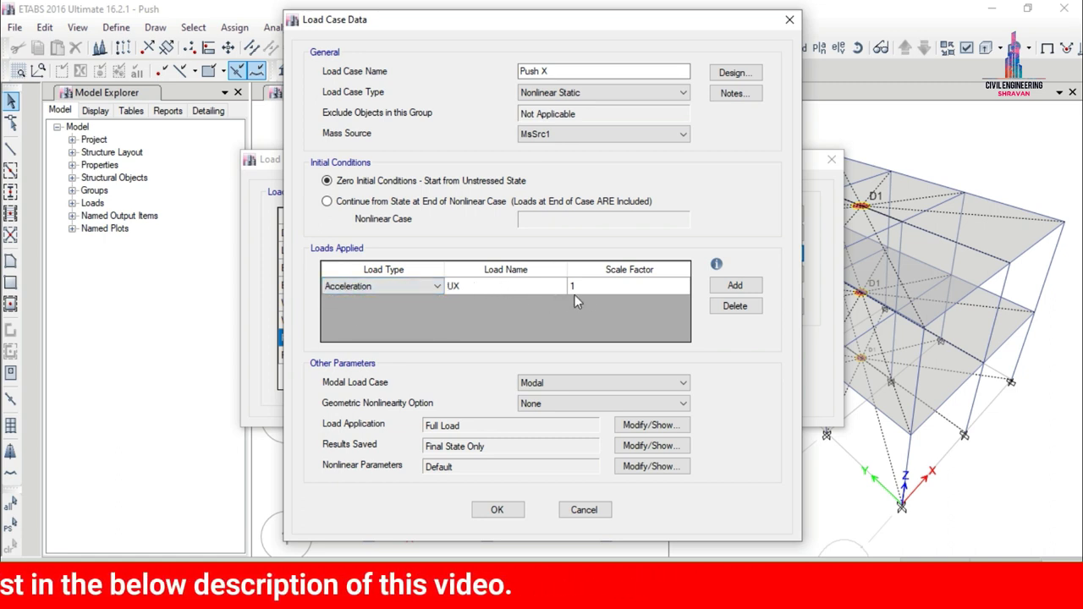
{"action": "left_click", "coordinate": [736, 286]}
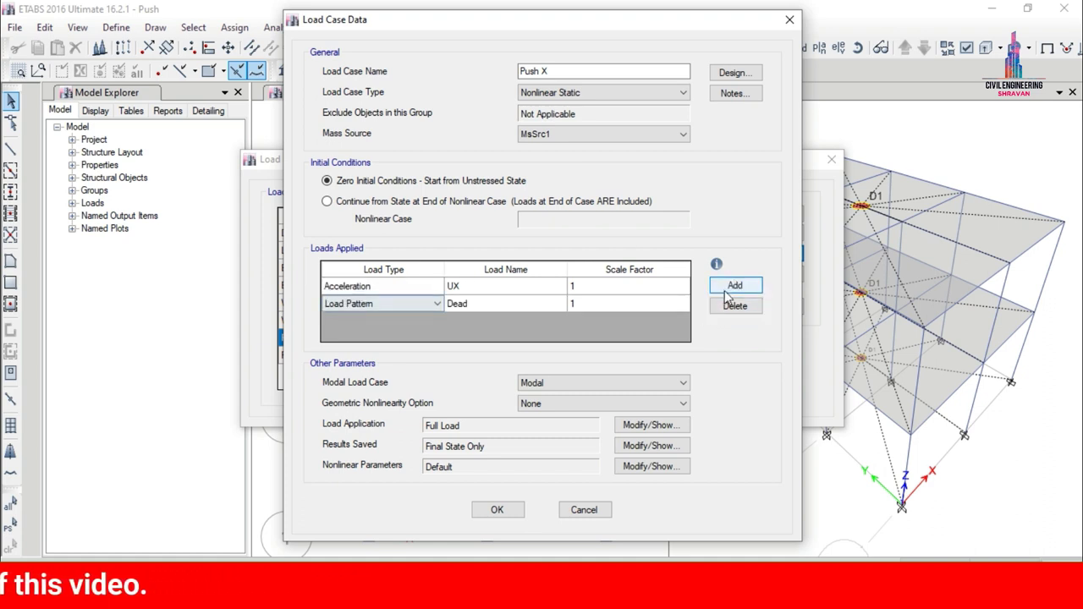
{"action": "left_click", "coordinate": [731, 308]}
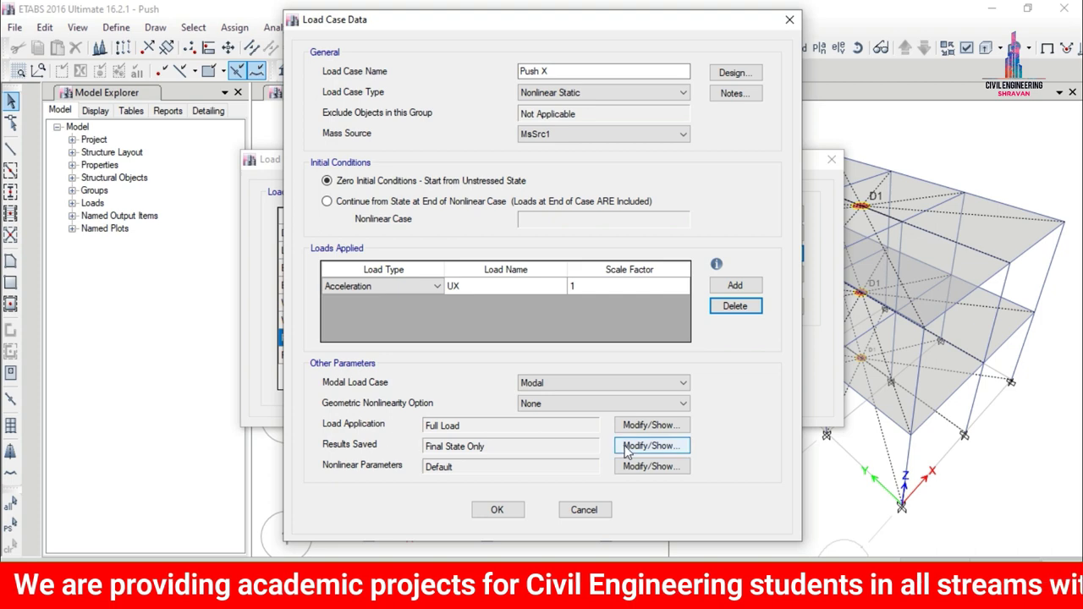
Switch Push X load application to displacement control
{"action": "left_click", "coordinate": [647, 426]}
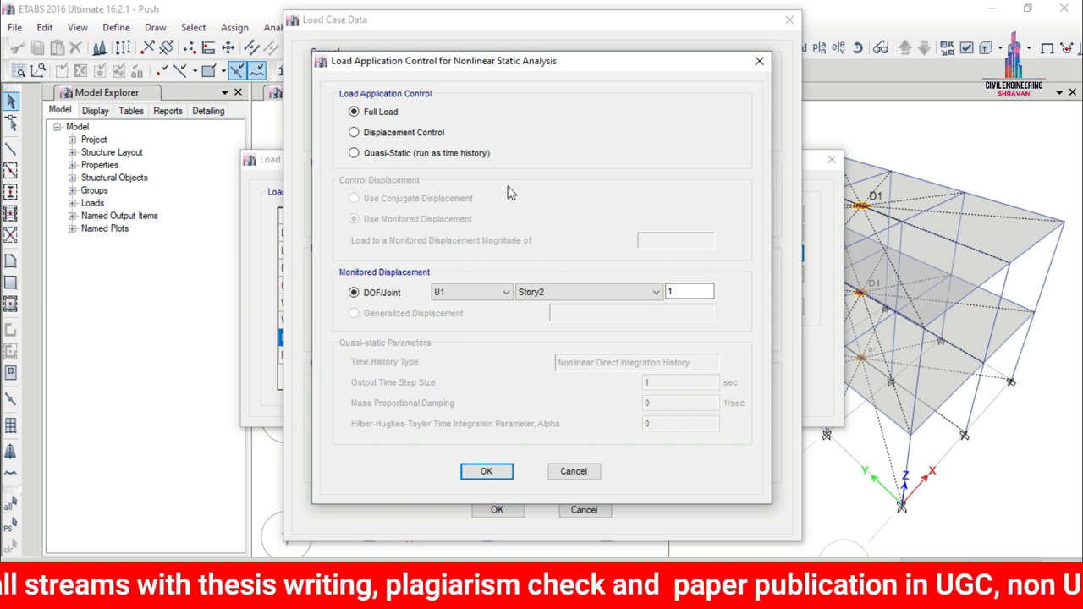
{"action": "left_click", "coordinate": [439, 136]}
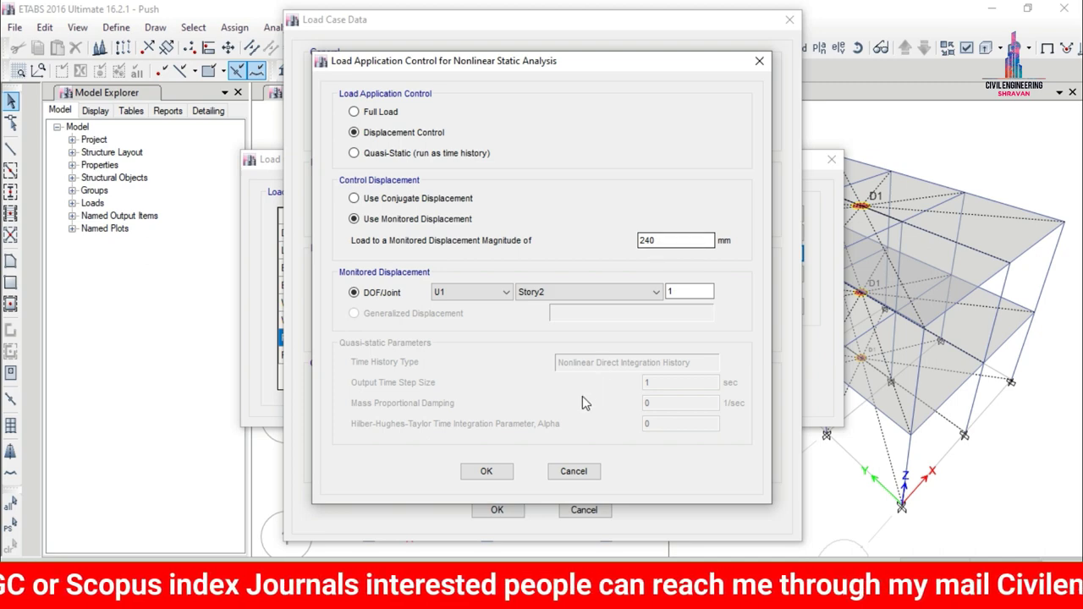
{"action": "left_click", "coordinate": [482, 474]}
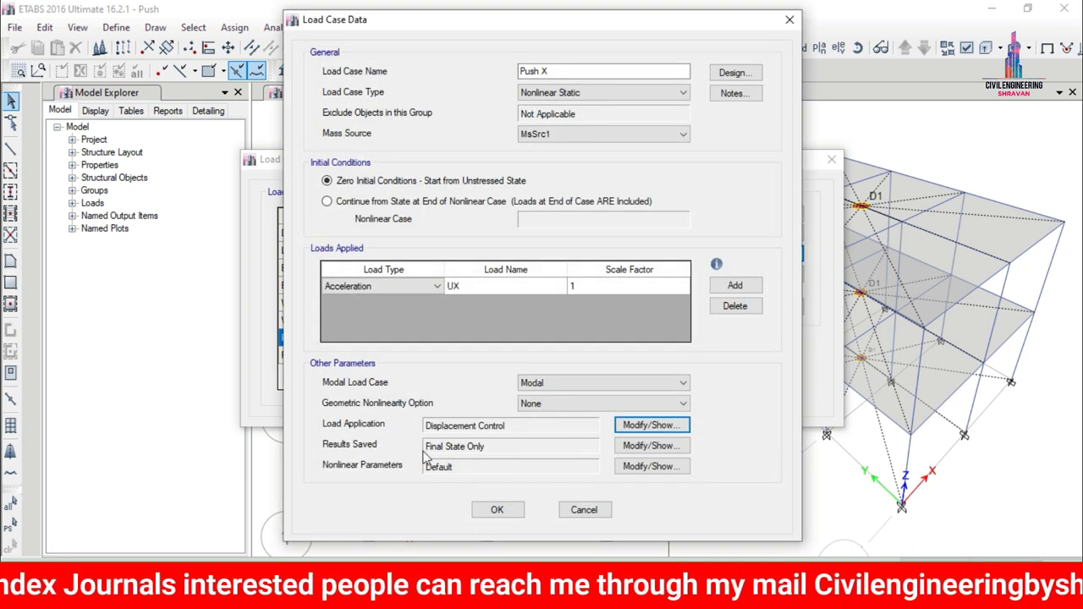
Save multiple result states for Push X, keep the case, and open Push Y
{"action": "left_click", "coordinate": [639, 446]}
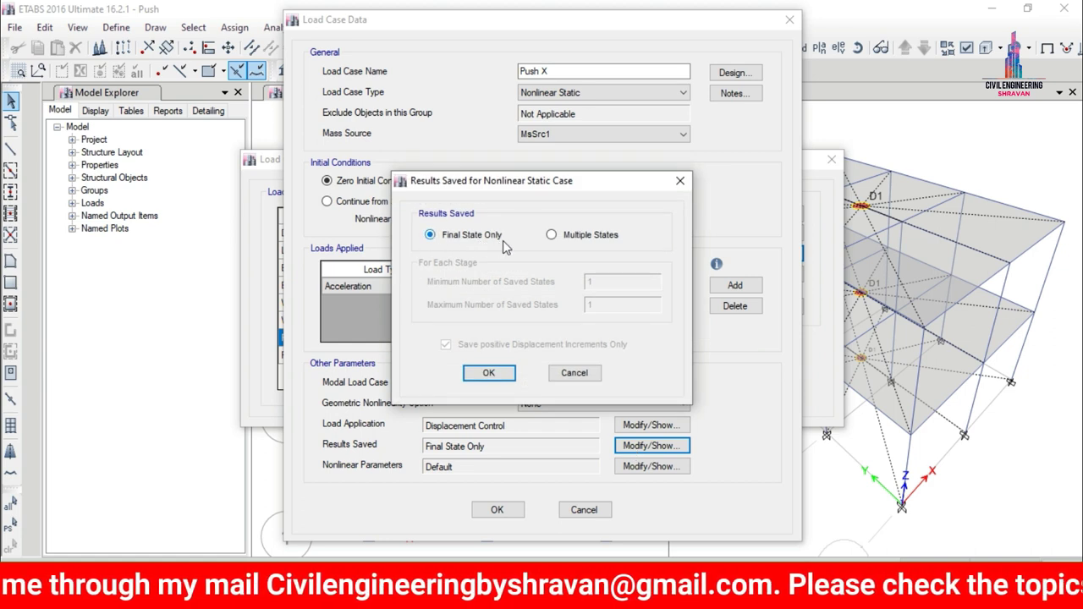
{"action": "left_click", "coordinate": [551, 234]}
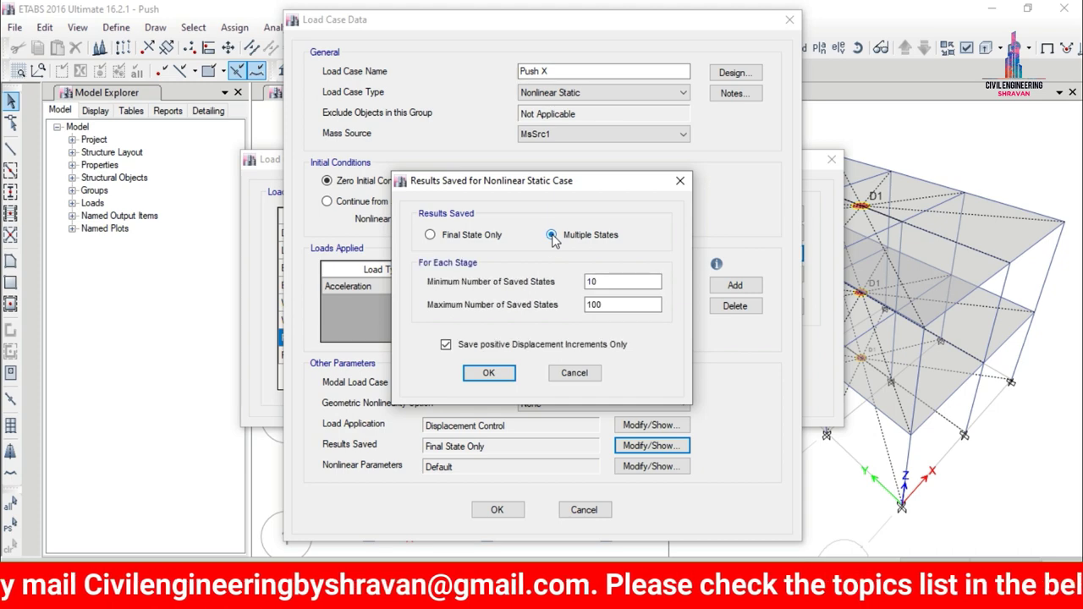
{"action": "left_click", "coordinate": [489, 373]}
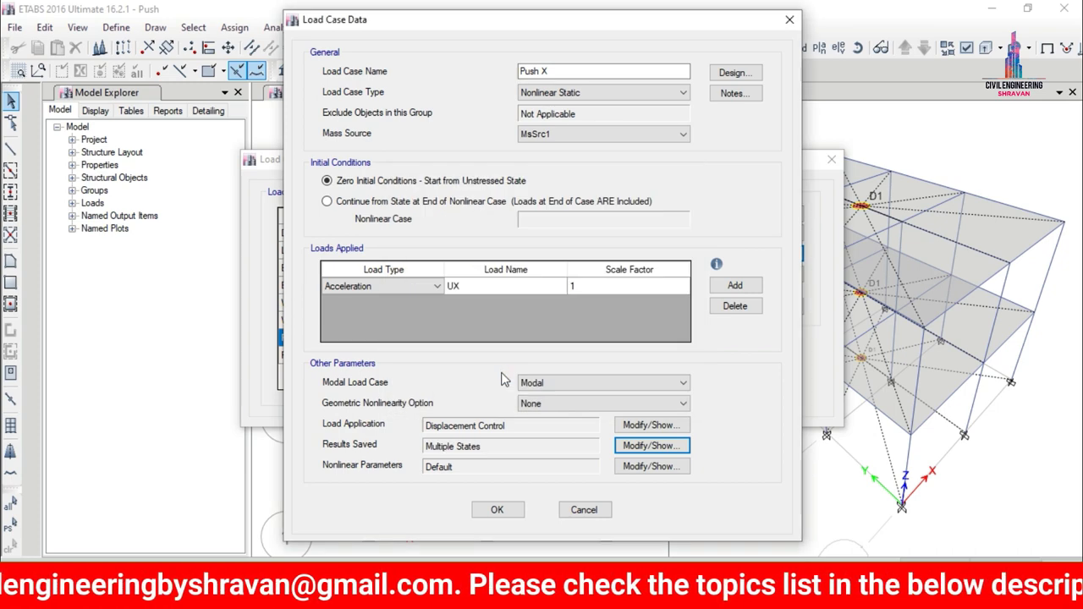
{"action": "left_click", "coordinate": [496, 510]}
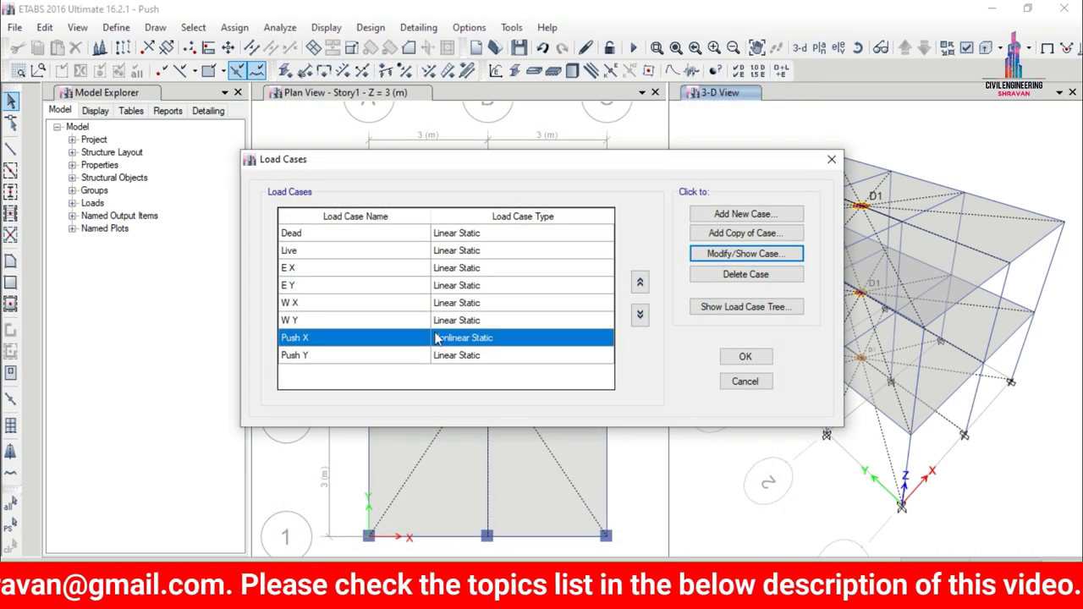
{"action": "left_click", "coordinate": [451, 356]}
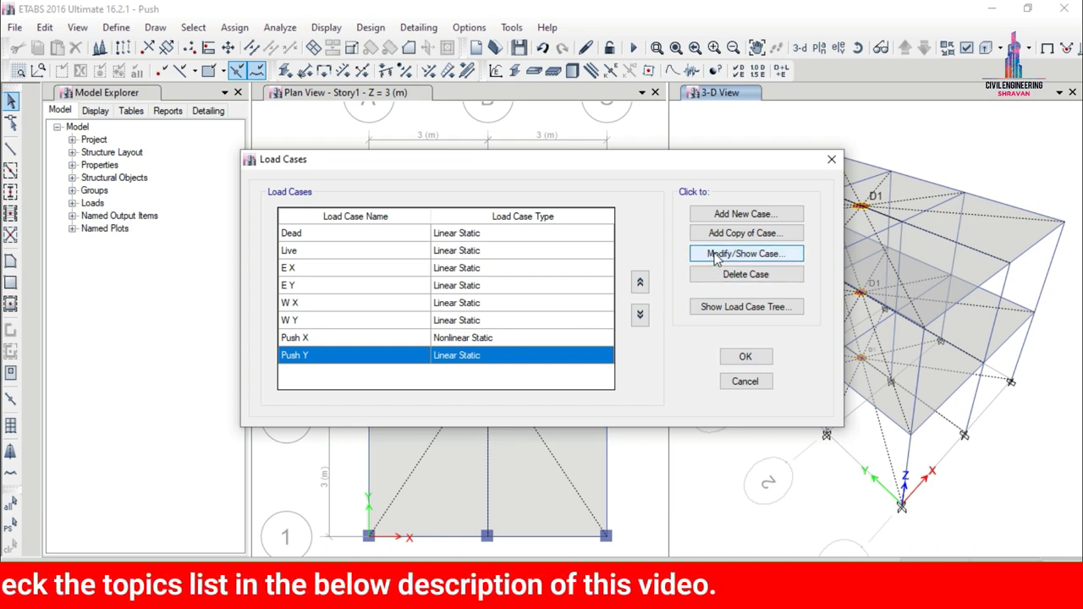
{"action": "left_click", "coordinate": [745, 253]}
Make Push Y Nonlinear Static with mass source MsSrc1 and a UY acceleration load
{"action": "left_click", "coordinate": [593, 92]}
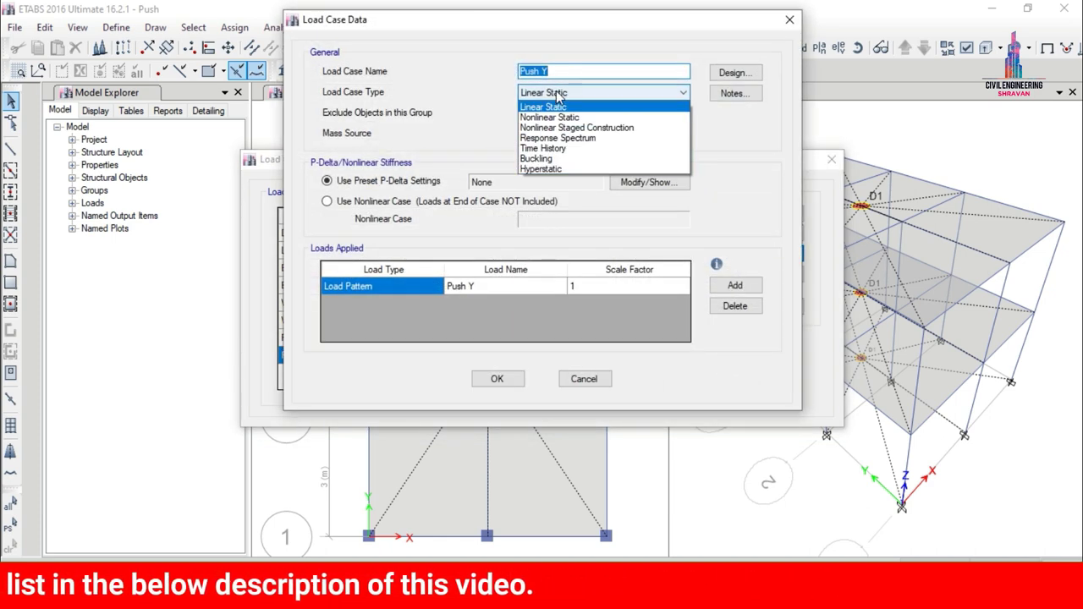
{"action": "left_click", "coordinate": [550, 117]}
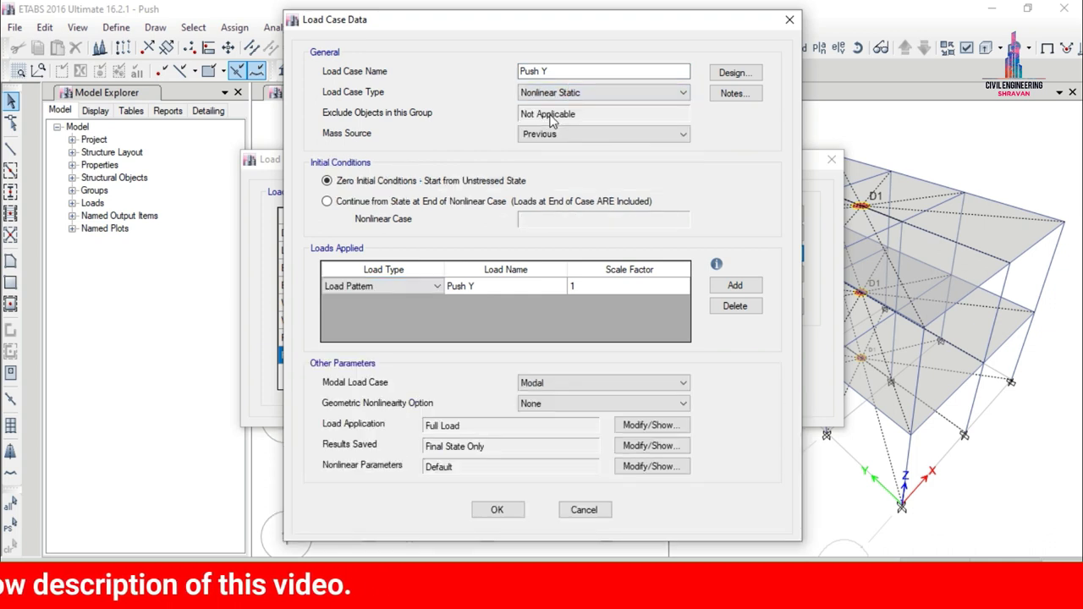
{"action": "left_click", "coordinate": [548, 140]}
{"action": "left_click", "coordinate": [545, 159]}
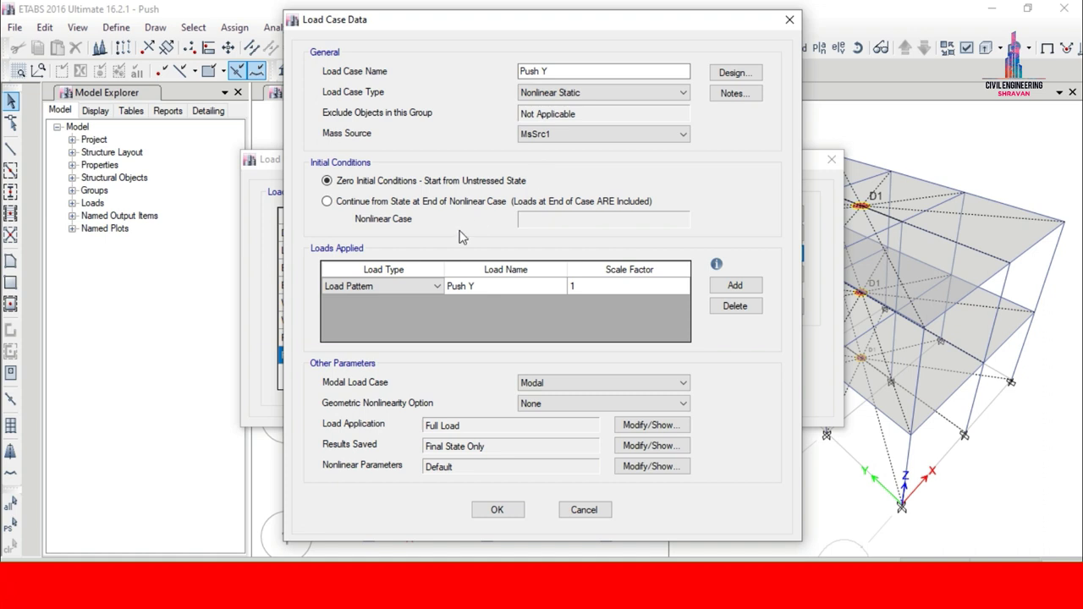
{"action": "left_click", "coordinate": [413, 286]}
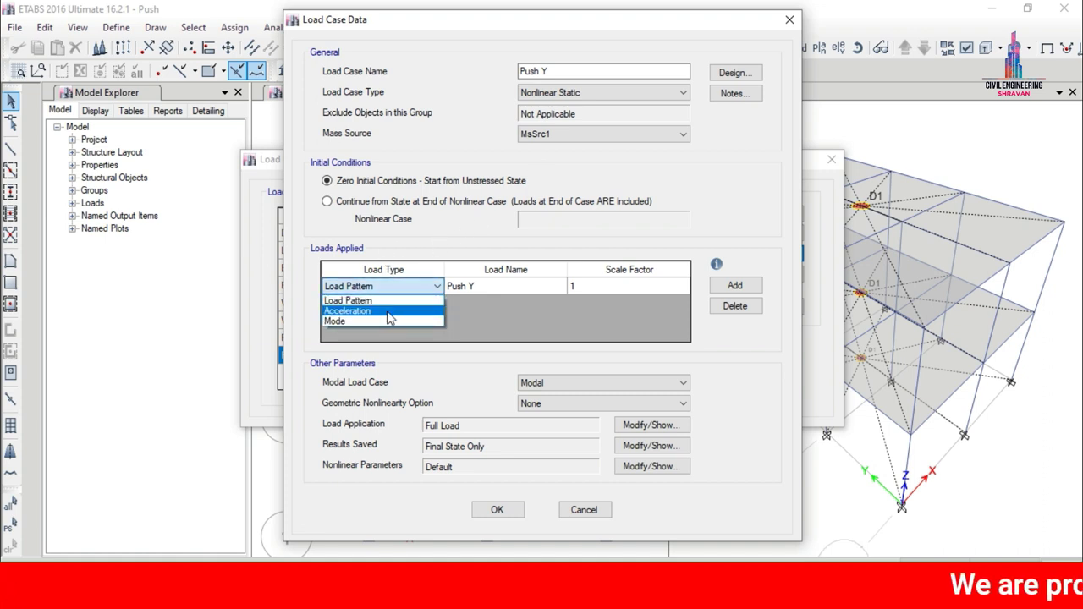
{"action": "left_click", "coordinate": [400, 311]}
{"action": "left_click", "coordinate": [479, 287]}
{"action": "left_click", "coordinate": [479, 287]}
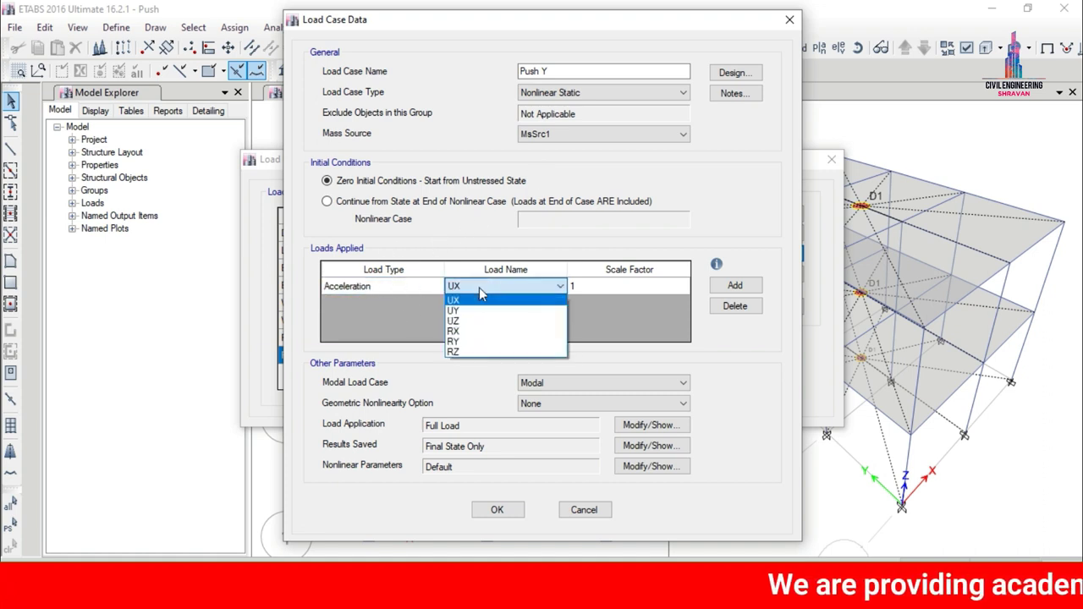
{"action": "left_click", "coordinate": [469, 309]}
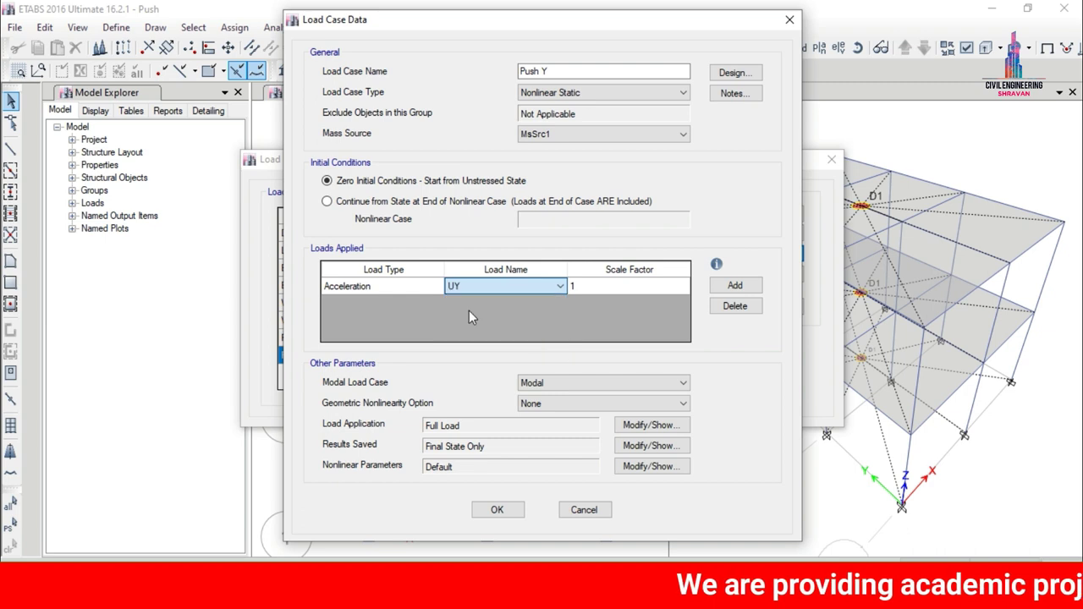
{"action": "left_click", "coordinate": [726, 287]}
{"action": "left_click", "coordinate": [735, 307]}
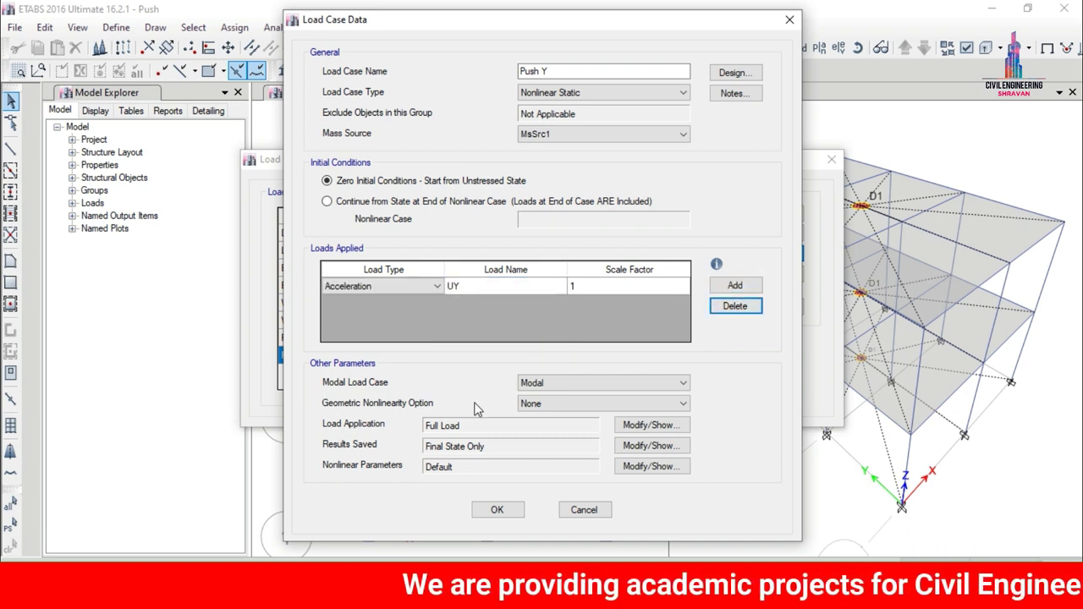
Give Push Y displacement control and multiple saved states (10 min, 100 max), then confirm
{"action": "left_click", "coordinate": [632, 430]}
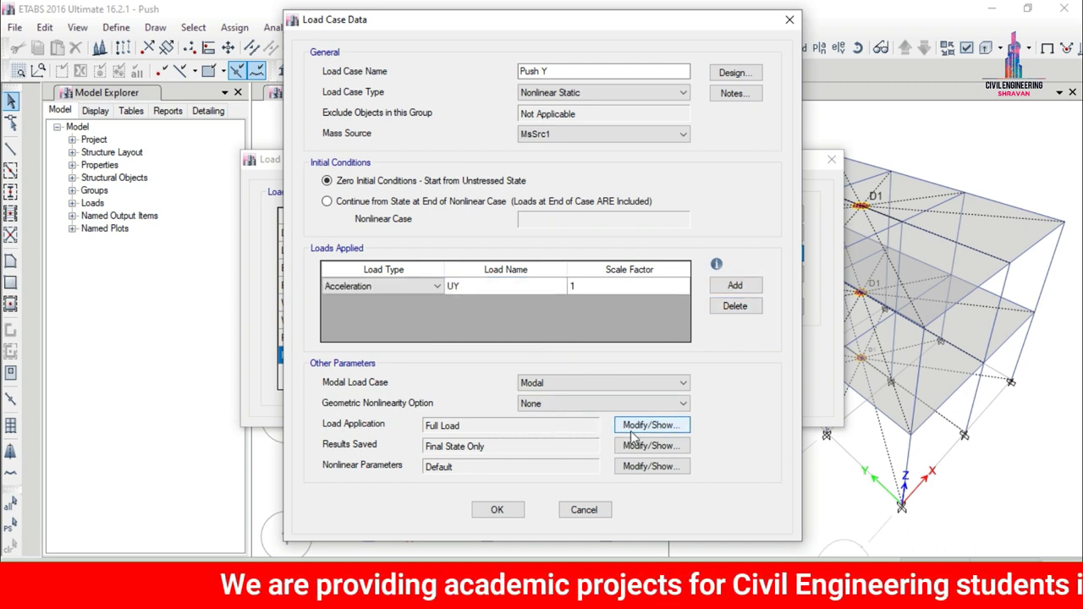
{"action": "left_click", "coordinate": [354, 133]}
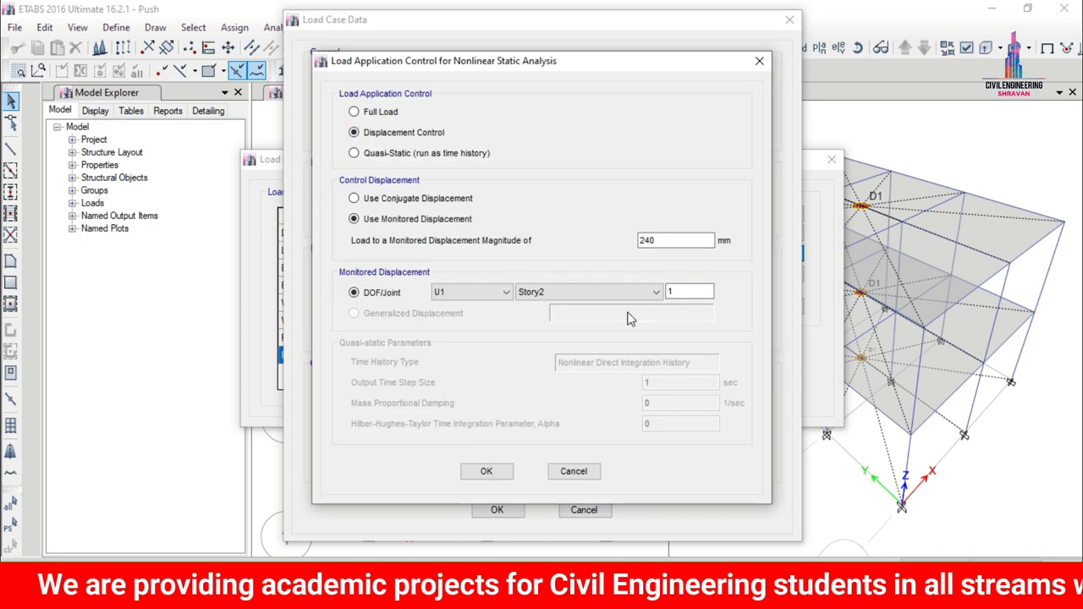
{"action": "left_click", "coordinate": [484, 472]}
{"action": "left_click", "coordinate": [652, 445]}
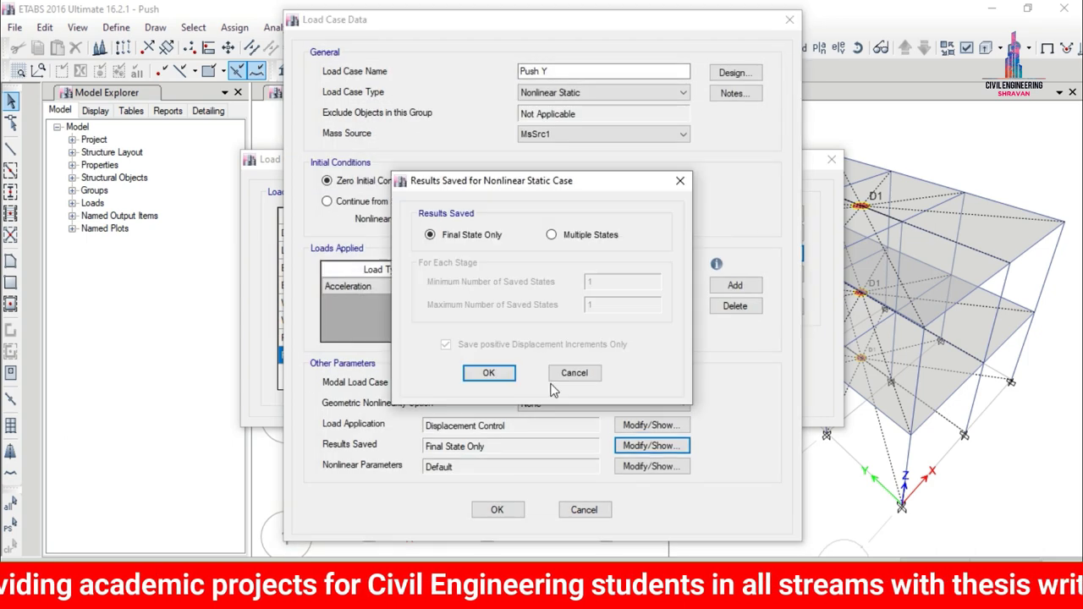
{"action": "left_click", "coordinate": [573, 373]}
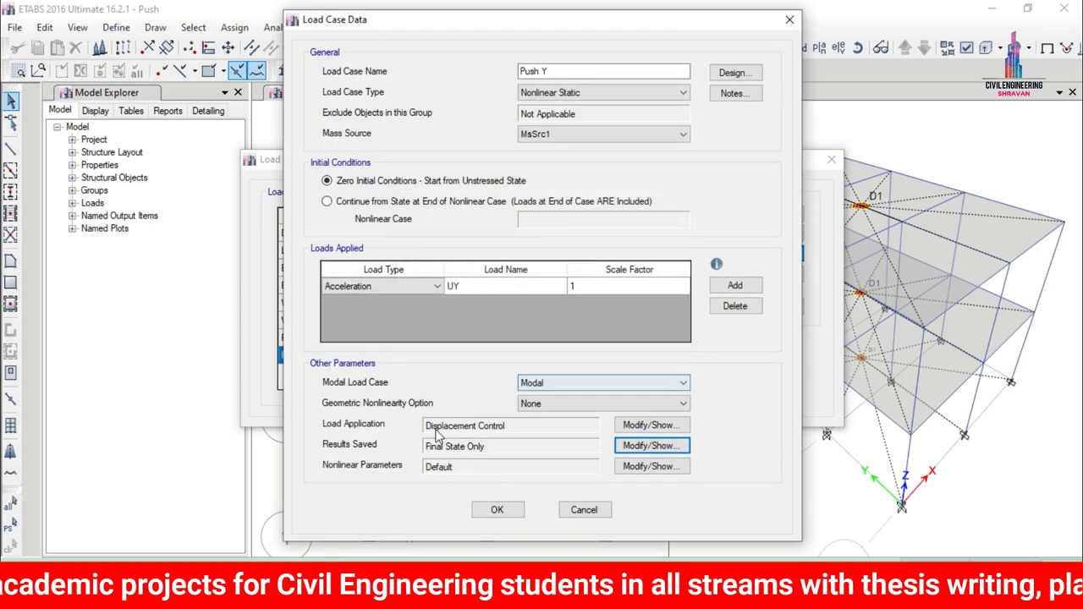
{"action": "left_click", "coordinate": [648, 446]}
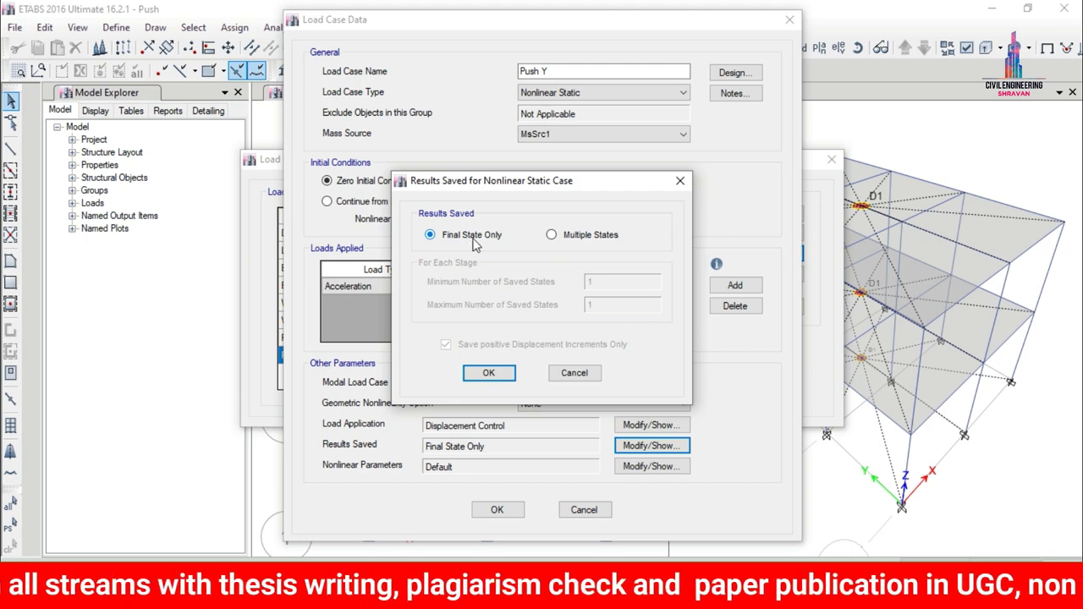
{"action": "left_click", "coordinate": [579, 240]}
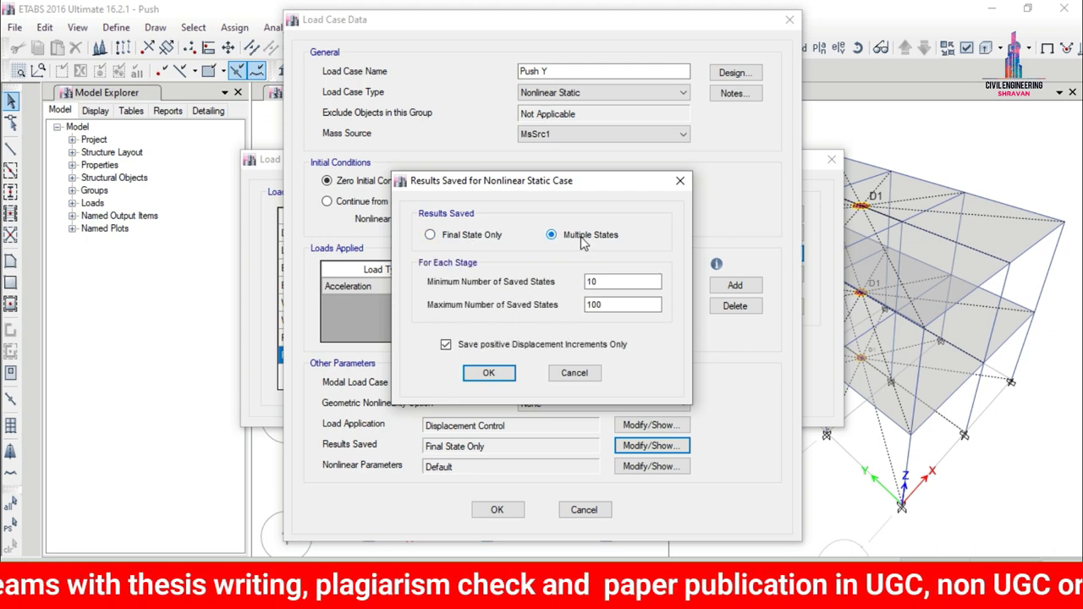
{"action": "left_click", "coordinate": [491, 372]}
{"action": "left_click", "coordinate": [496, 512]}
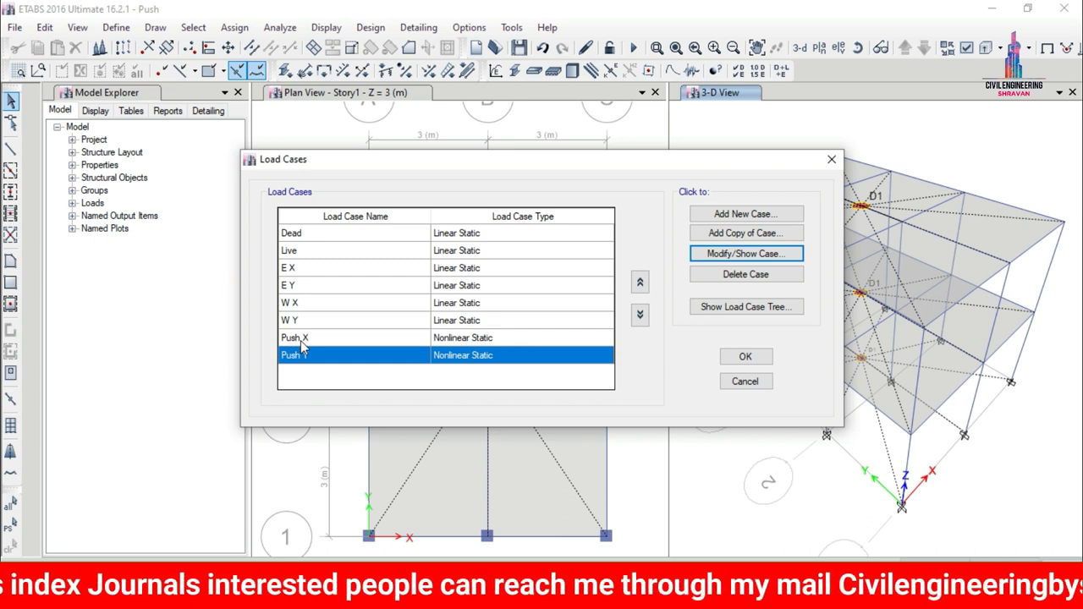
Change the Dead load case to Nonlinear Static
{"action": "left_click", "coordinate": [313, 236]}
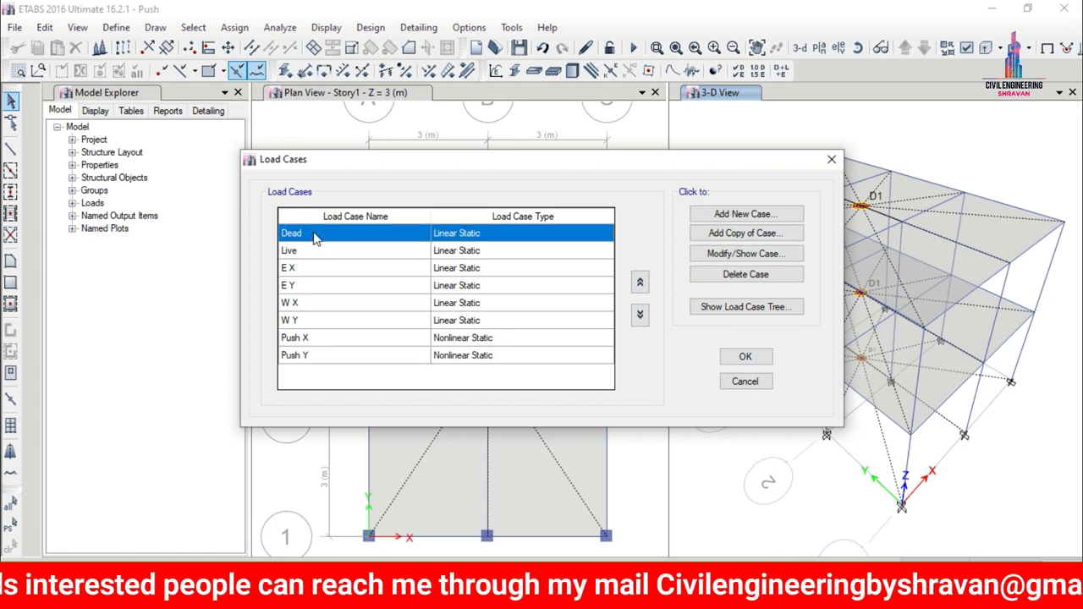
{"action": "left_click", "coordinate": [335, 254]}
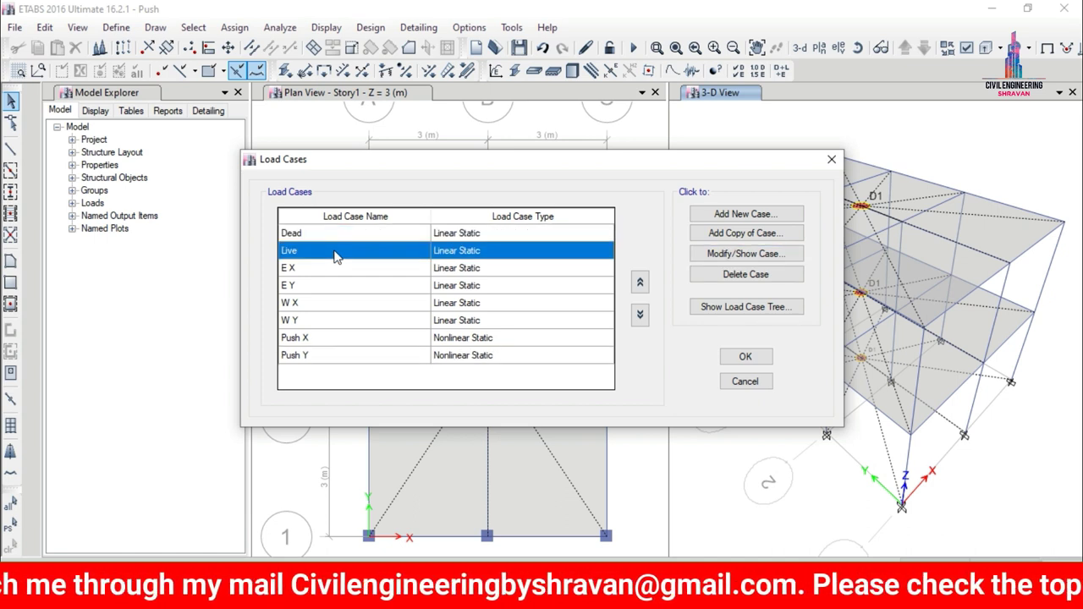
{"action": "left_click", "coordinate": [464, 233]}
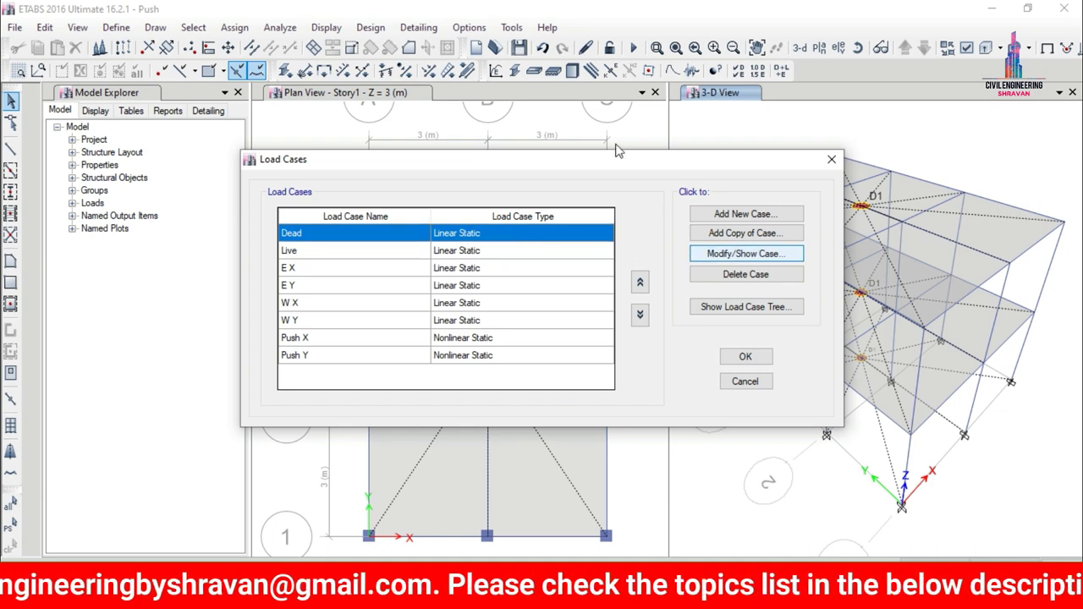
{"action": "left_click", "coordinate": [725, 254]}
{"action": "left_click", "coordinate": [551, 91]}
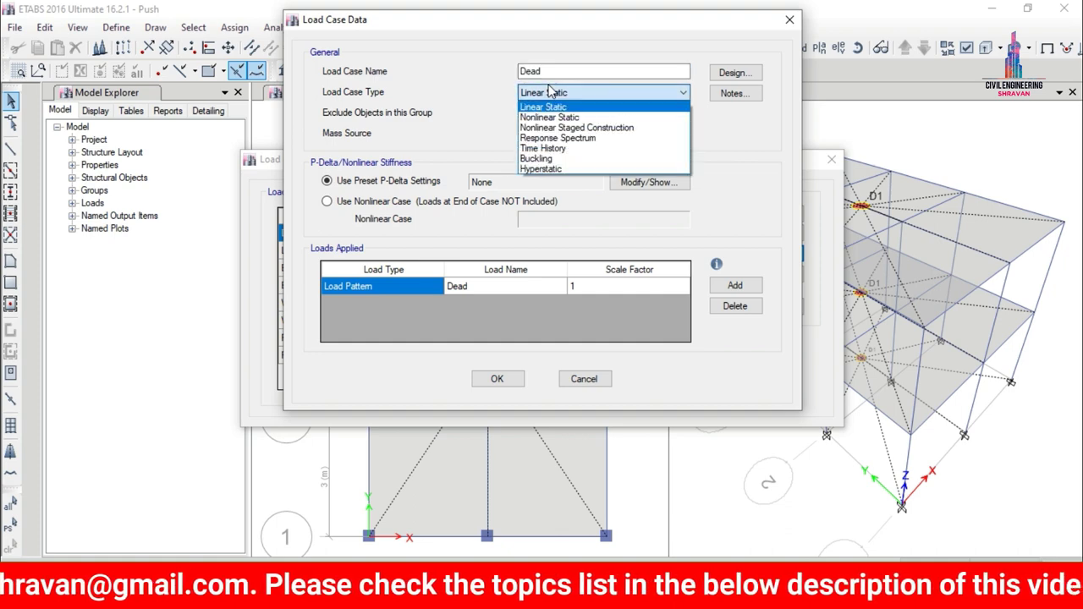
{"action": "left_click", "coordinate": [550, 112]}
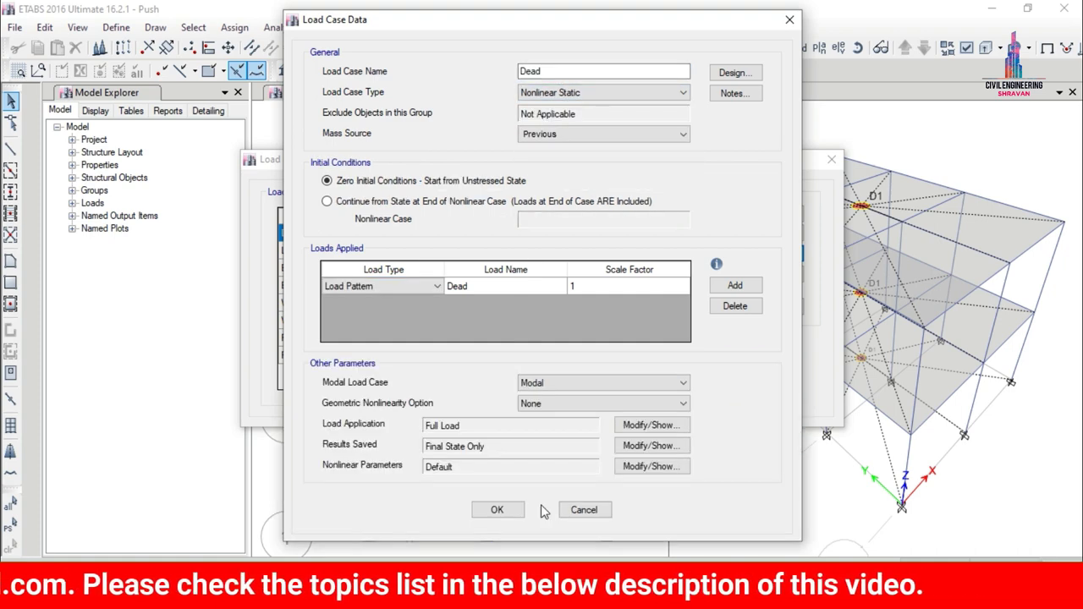
{"action": "left_click", "coordinate": [501, 512]}
Change the Live load case to Nonlinear Static and close the load case list
{"action": "left_click", "coordinate": [423, 251]}
{"action": "left_click", "coordinate": [716, 257]}
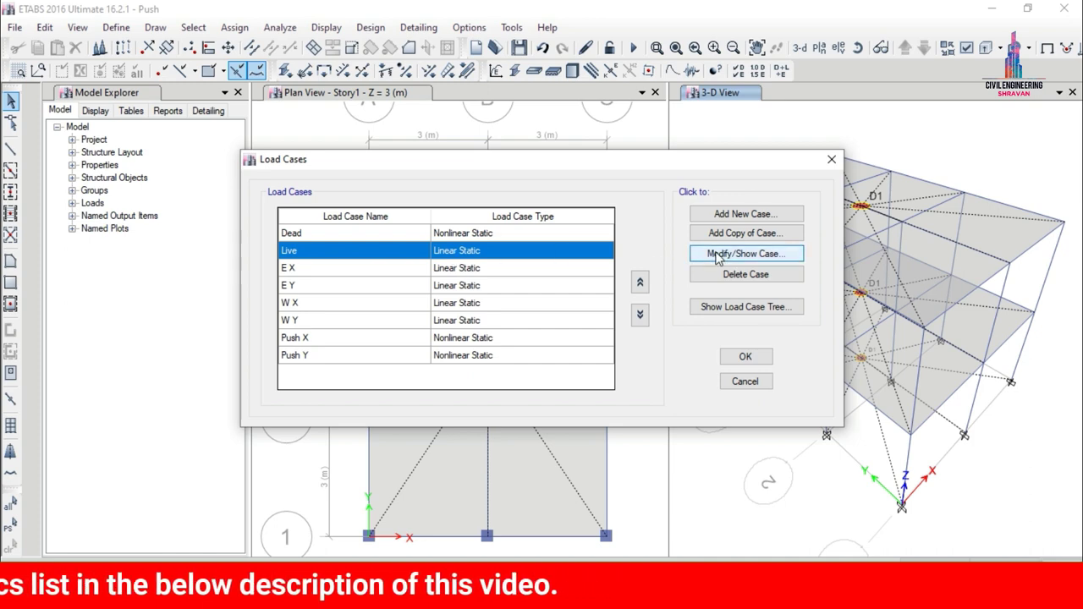
{"action": "left_click", "coordinate": [526, 92]}
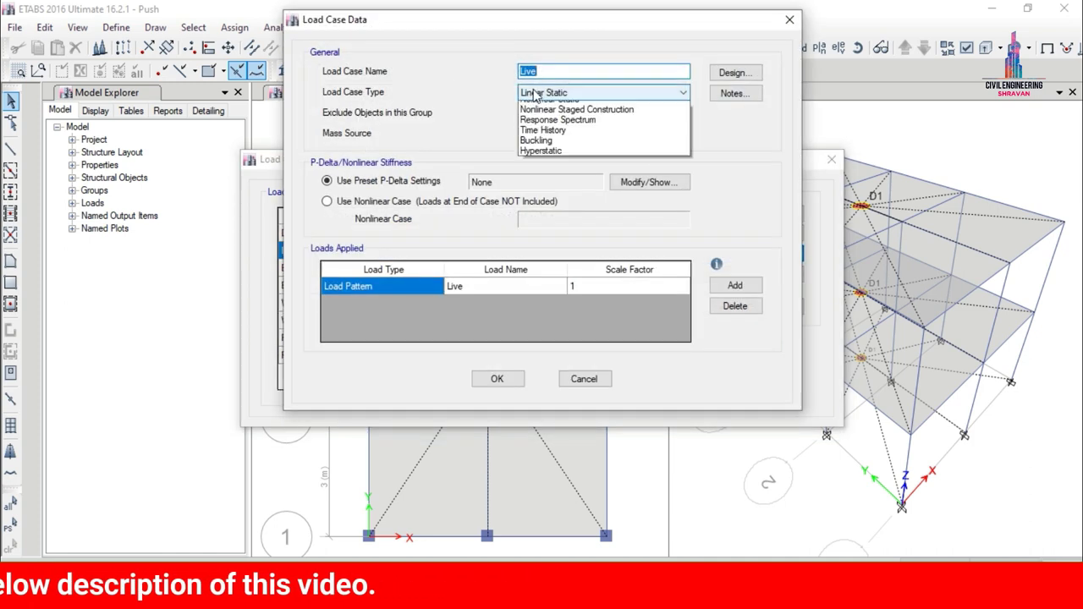
{"action": "left_click", "coordinate": [538, 113]}
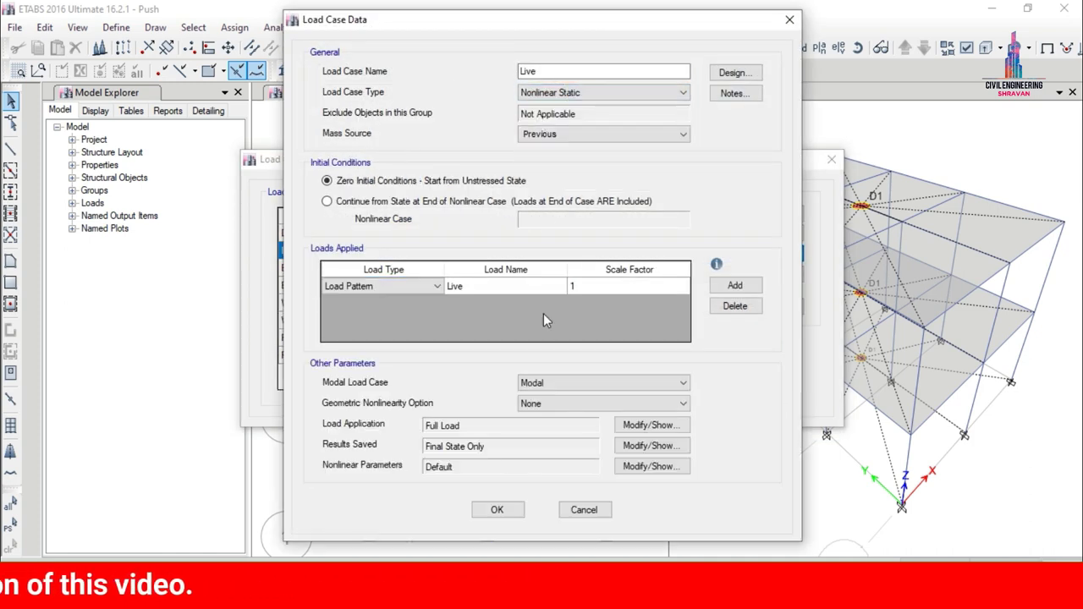
{"action": "left_click", "coordinate": [513, 516]}
{"action": "left_click", "coordinate": [744, 357]}
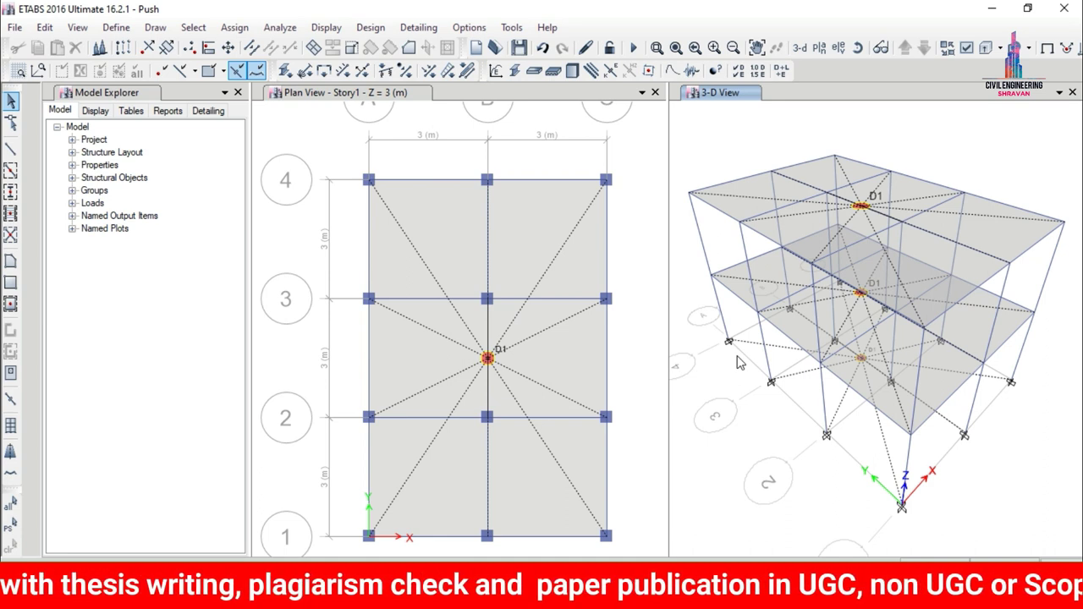
Select all frames assigned section property B using selection by frame sections
{"action": "left_click", "coordinate": [194, 28]}
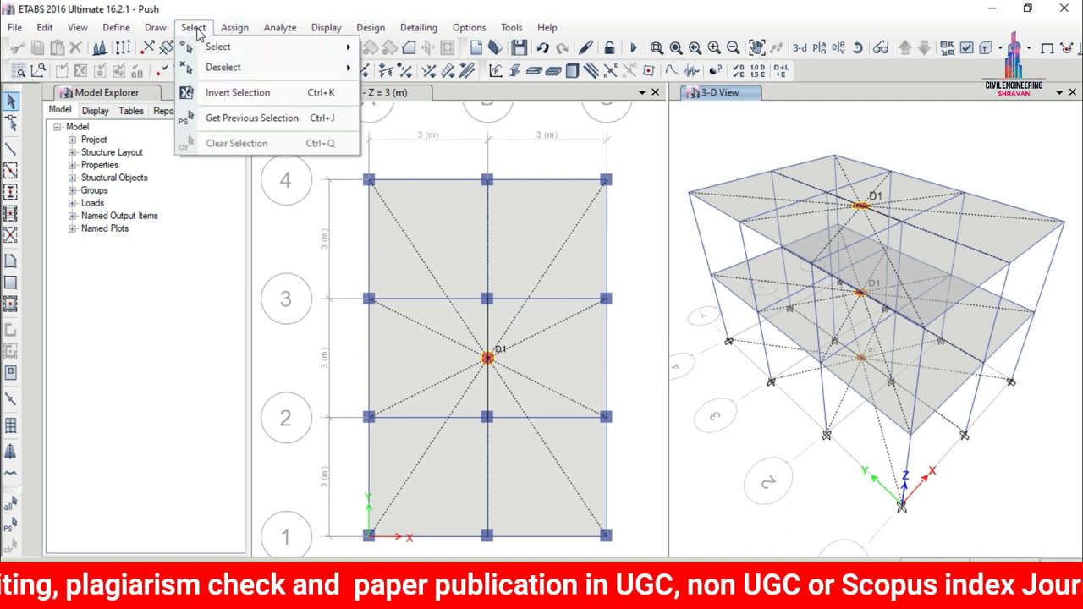
{"action": "left_click", "coordinate": [209, 32]}
{"action": "left_click", "coordinate": [194, 28]}
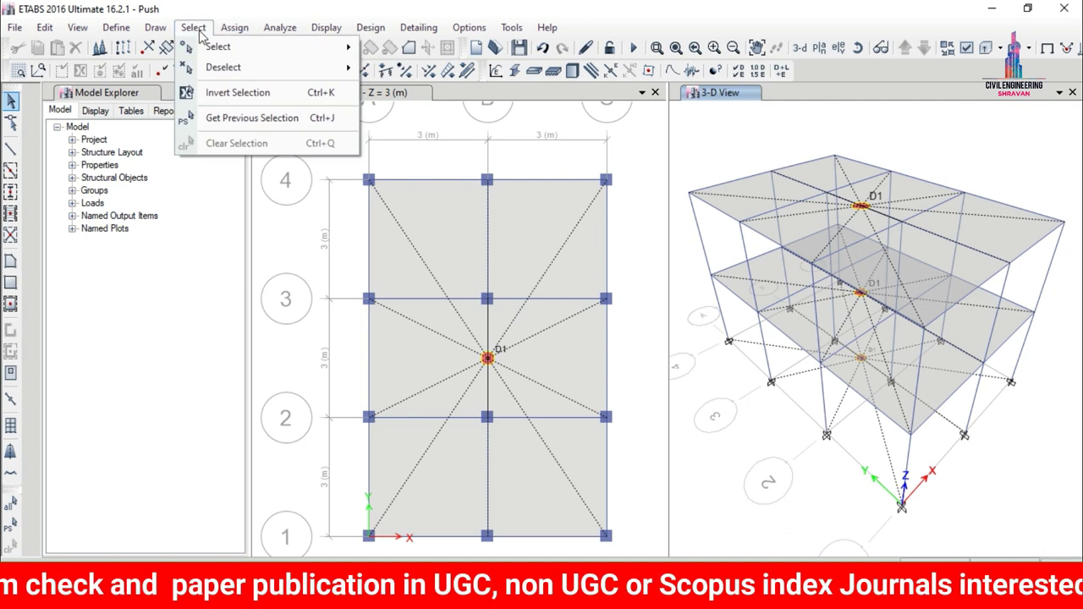
{"action": "mouse_move", "coordinate": [218, 46]}
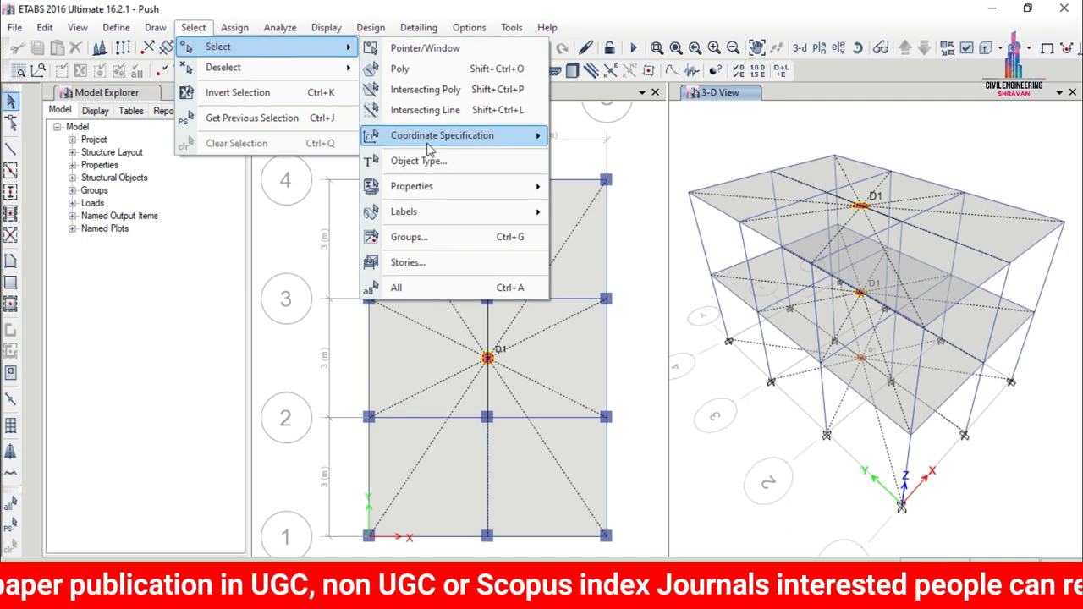
{"action": "mouse_move", "coordinate": [427, 187]}
{"action": "left_click", "coordinate": [598, 215]}
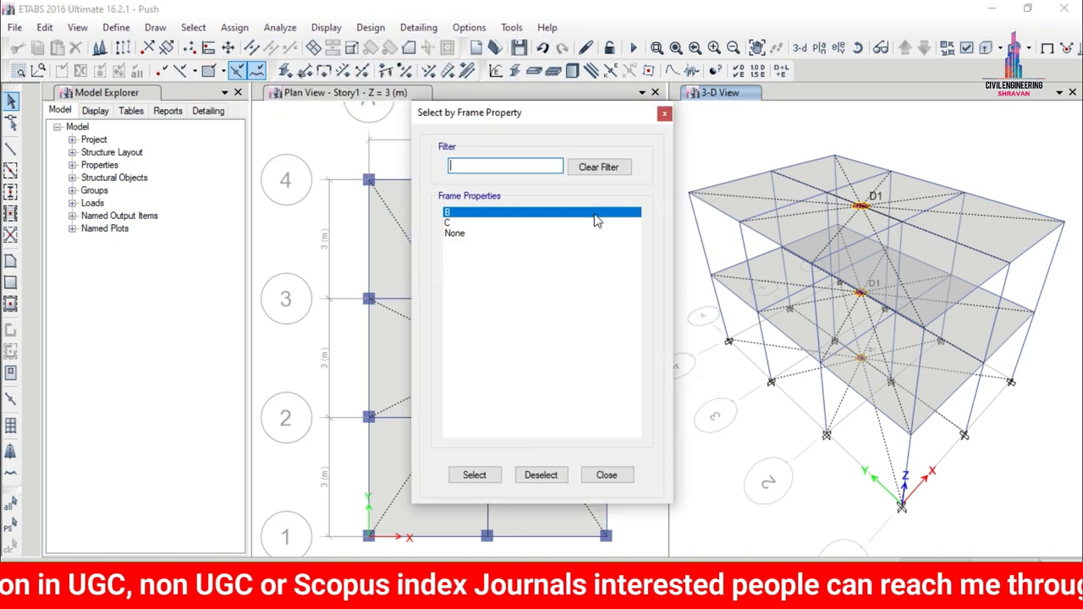
{"action": "left_click", "coordinate": [487, 475]}
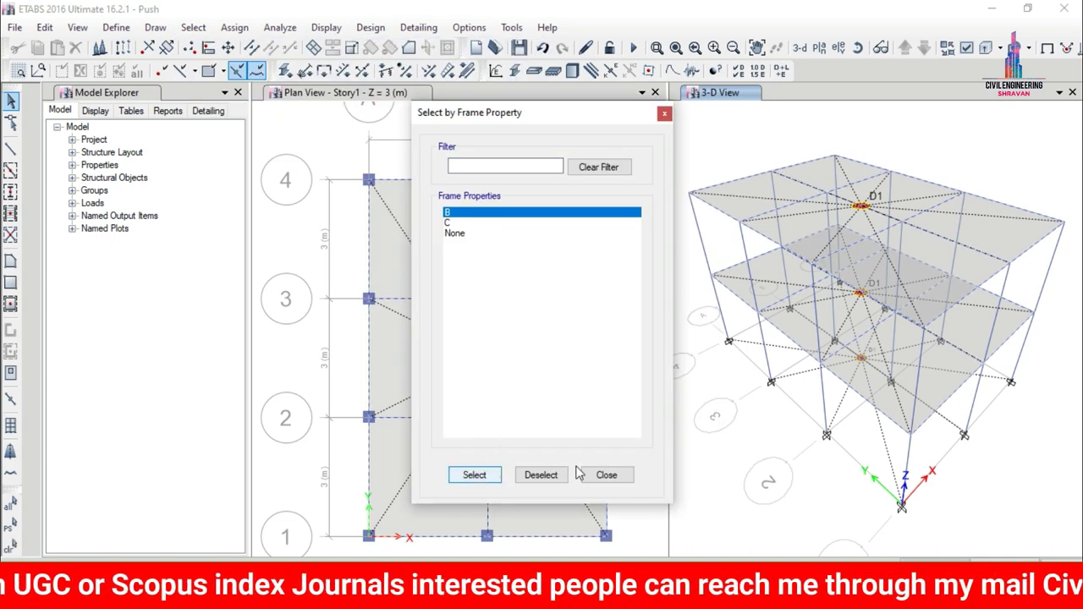
{"action": "left_click", "coordinate": [622, 477]}
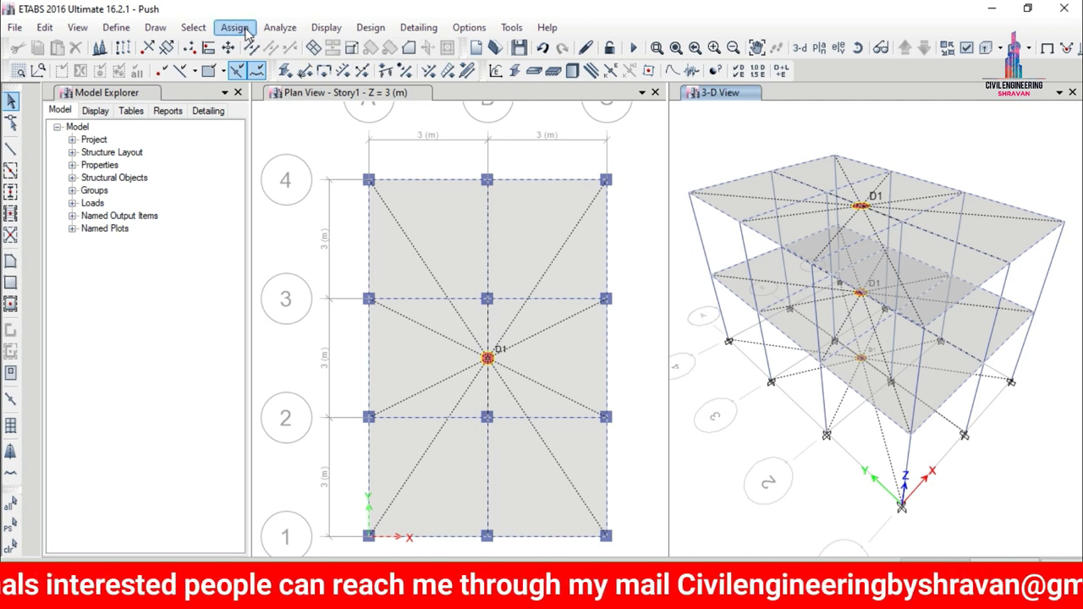
Open hinge assignment for the selected B beams and add a hinge at relative distance 0.05
{"action": "left_click", "coordinate": [246, 30]}
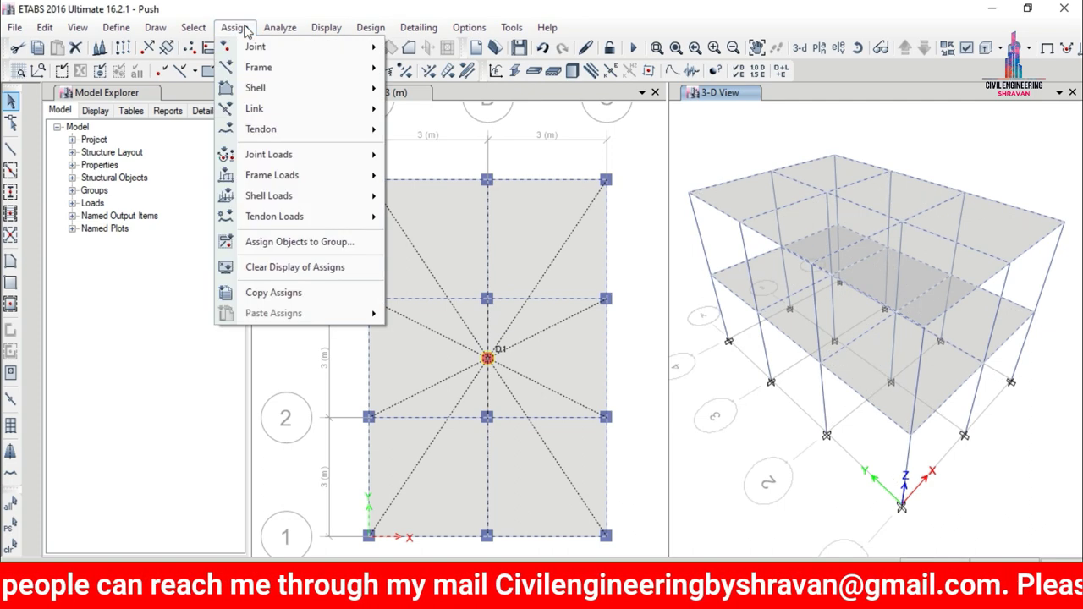
{"action": "mouse_move", "coordinate": [262, 68]}
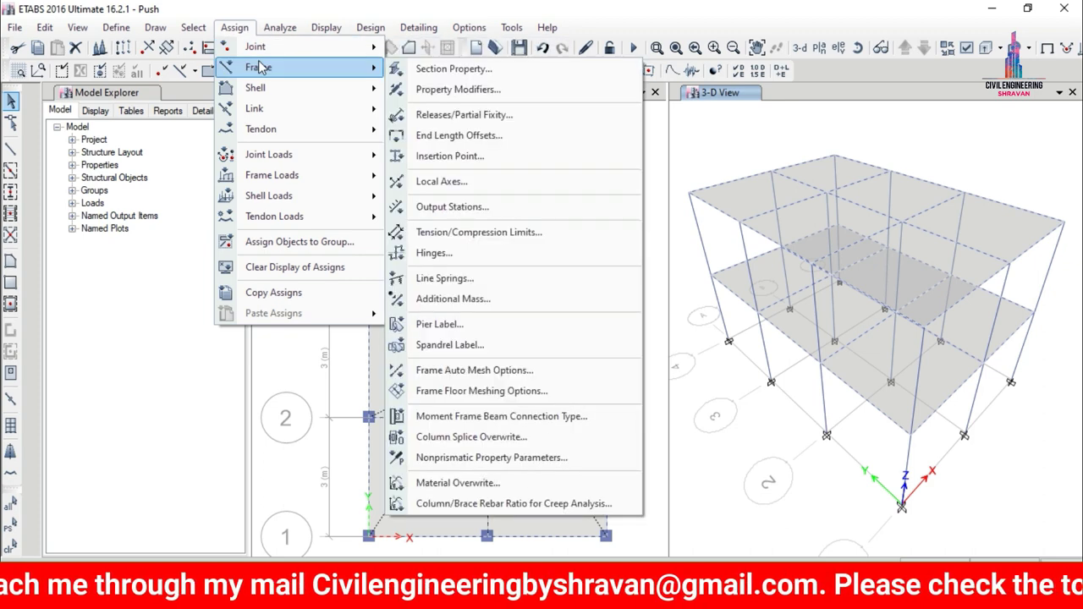
{"action": "left_click", "coordinate": [493, 253]}
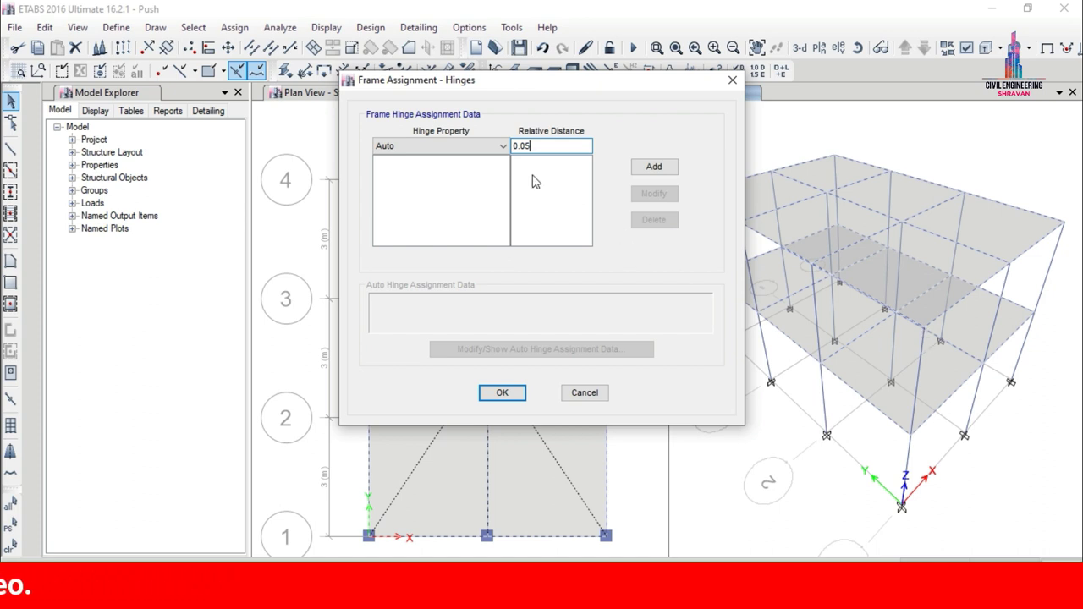
{"action": "left_click", "coordinate": [659, 166]}
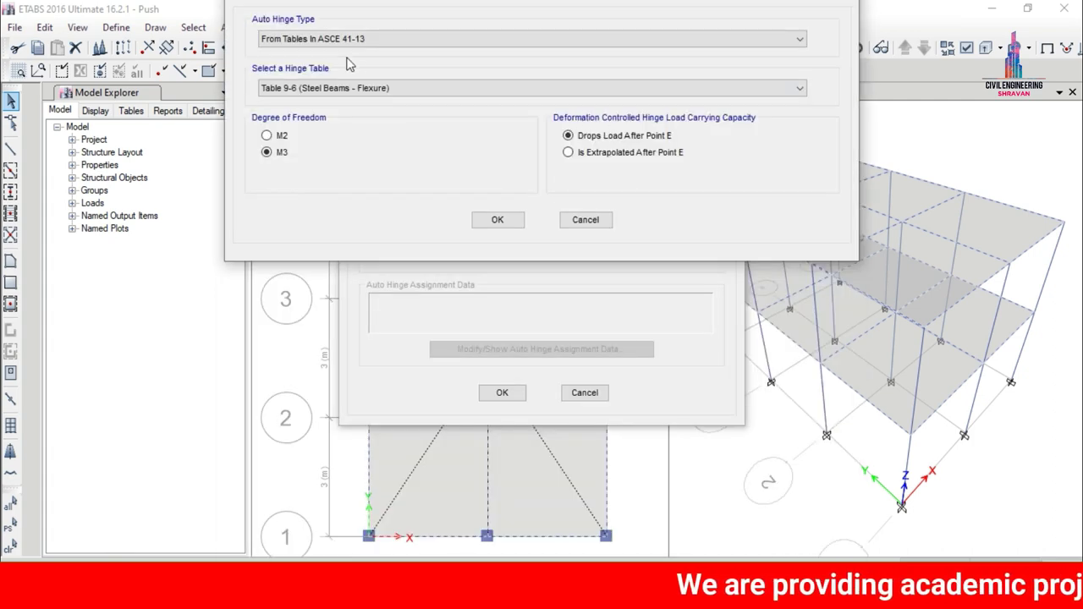
Add ASCE 41-13 Table 10-7 beam hinges at 0.05 and 0.95, taking V from Push X
{"action": "left_click", "coordinate": [314, 39]}
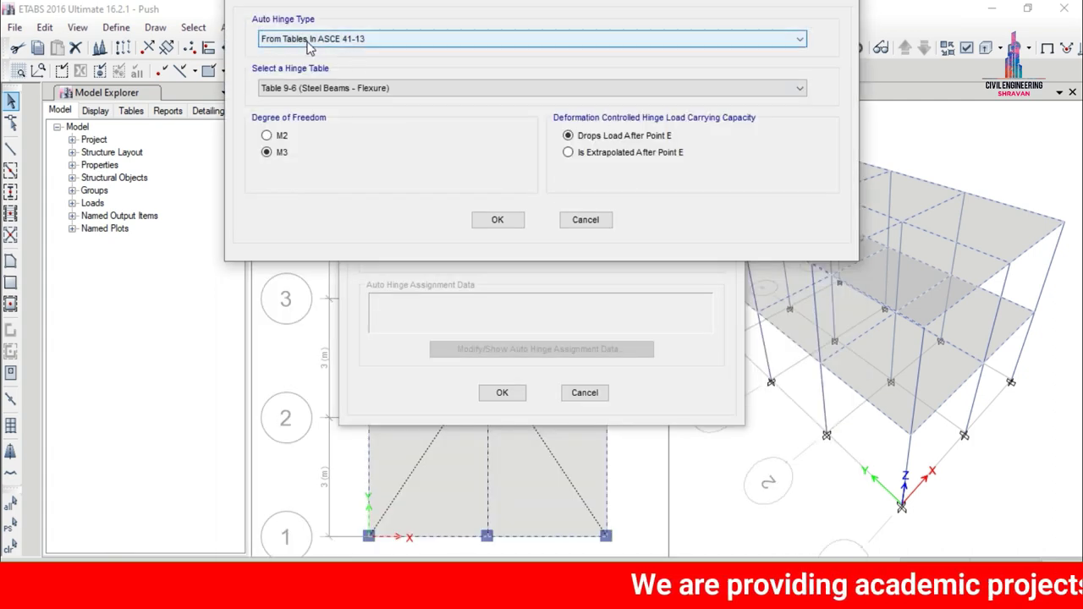
{"action": "left_click", "coordinate": [317, 65]}
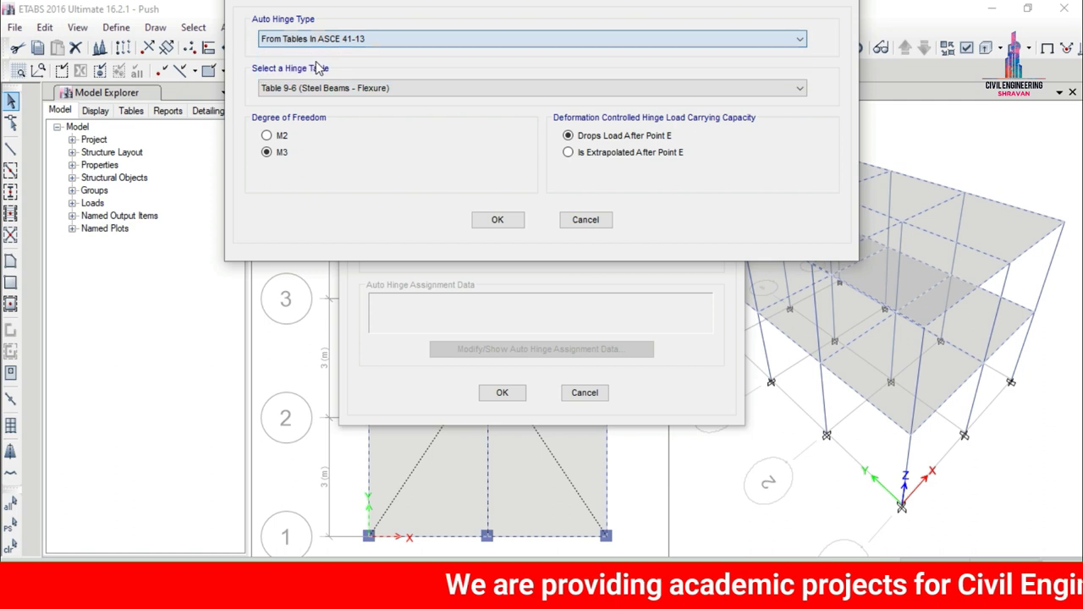
{"action": "left_click", "coordinate": [318, 90]}
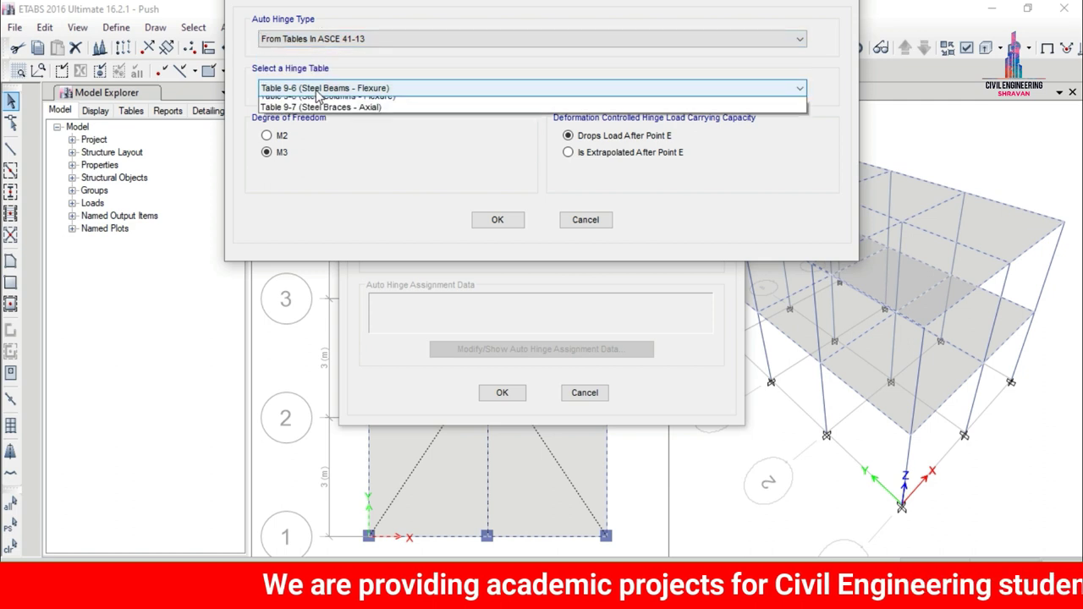
{"action": "left_click", "coordinate": [322, 104]}
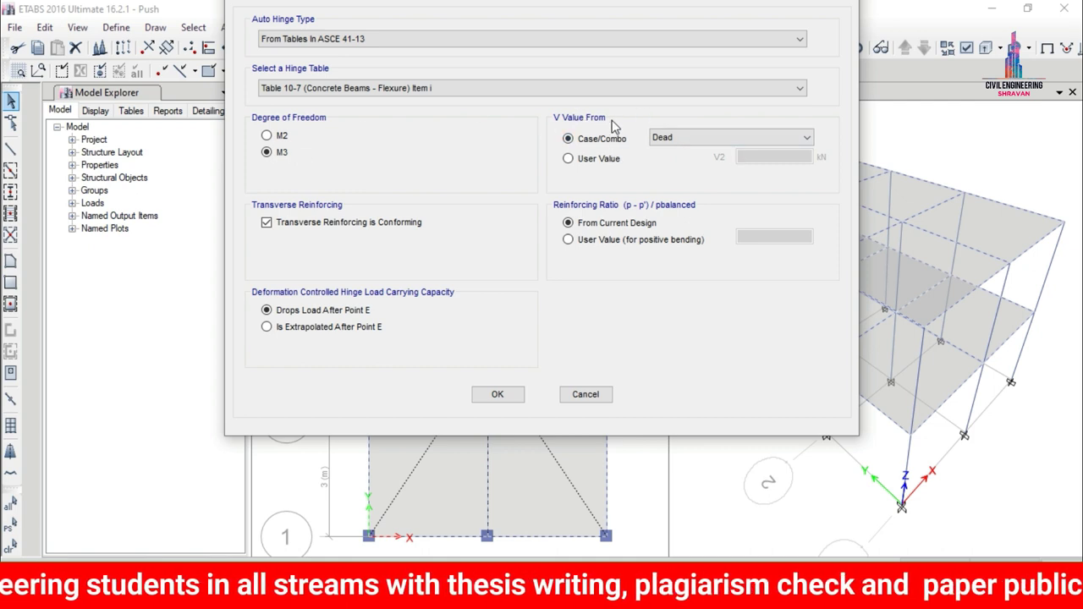
{"action": "left_click", "coordinate": [653, 137]}
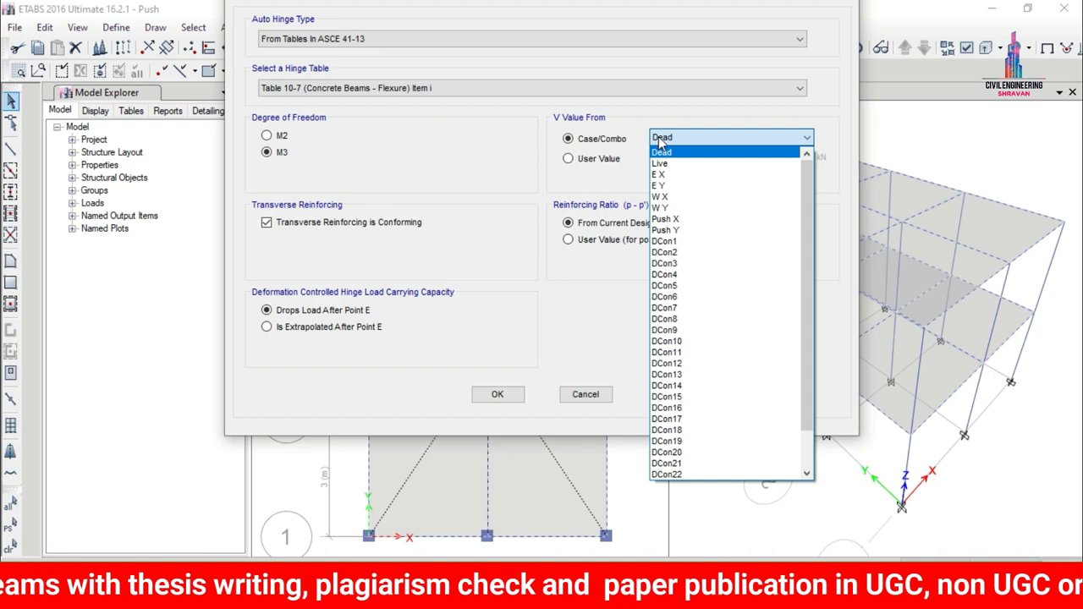
{"action": "left_click", "coordinate": [657, 220]}
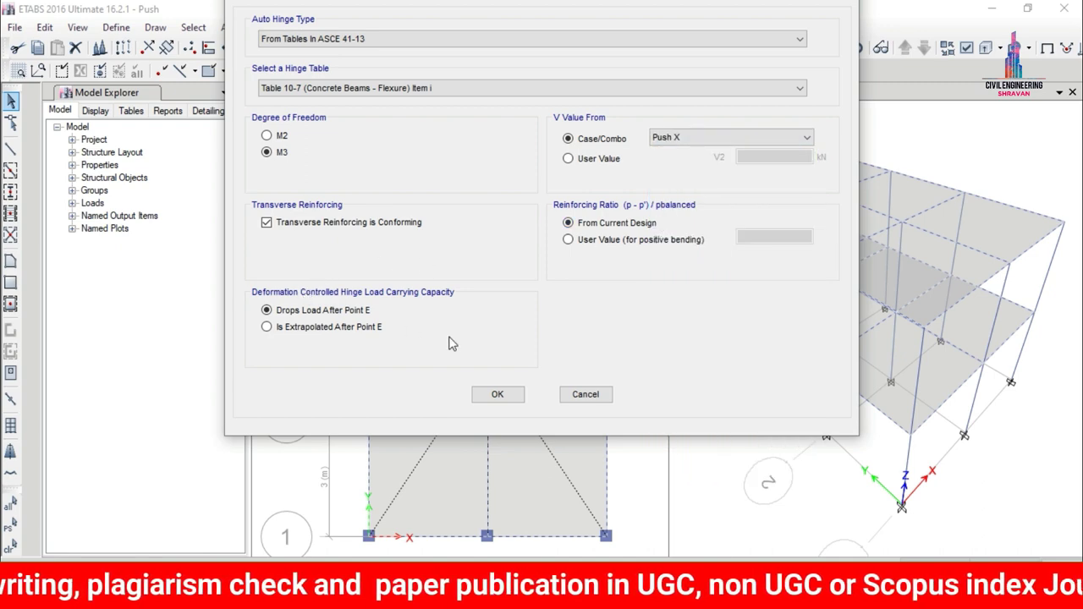
{"action": "left_click", "coordinate": [497, 393]}
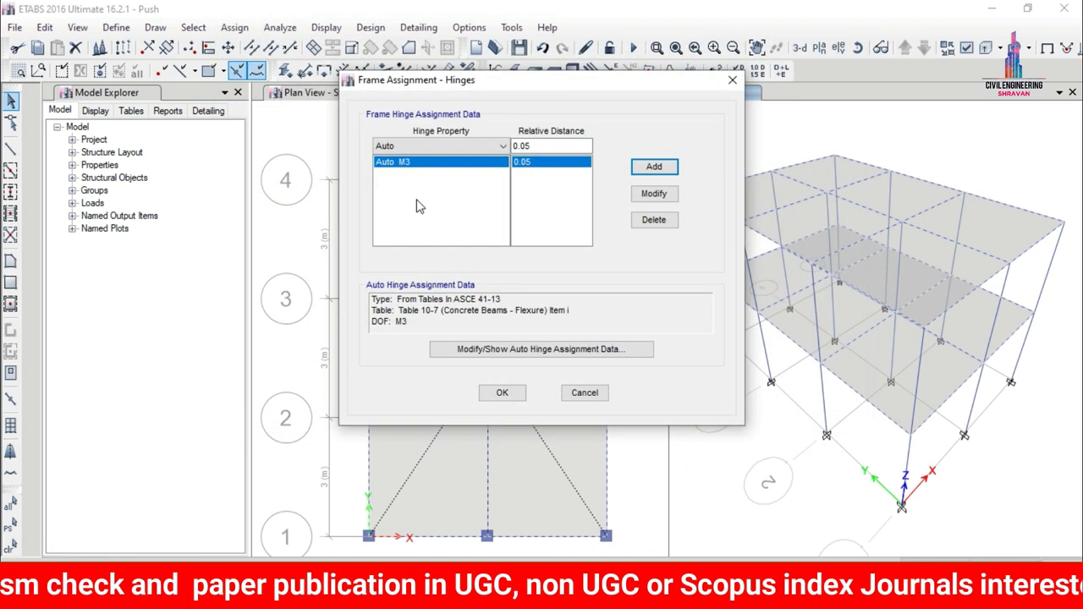
{"action": "left_click", "coordinate": [529, 146]}
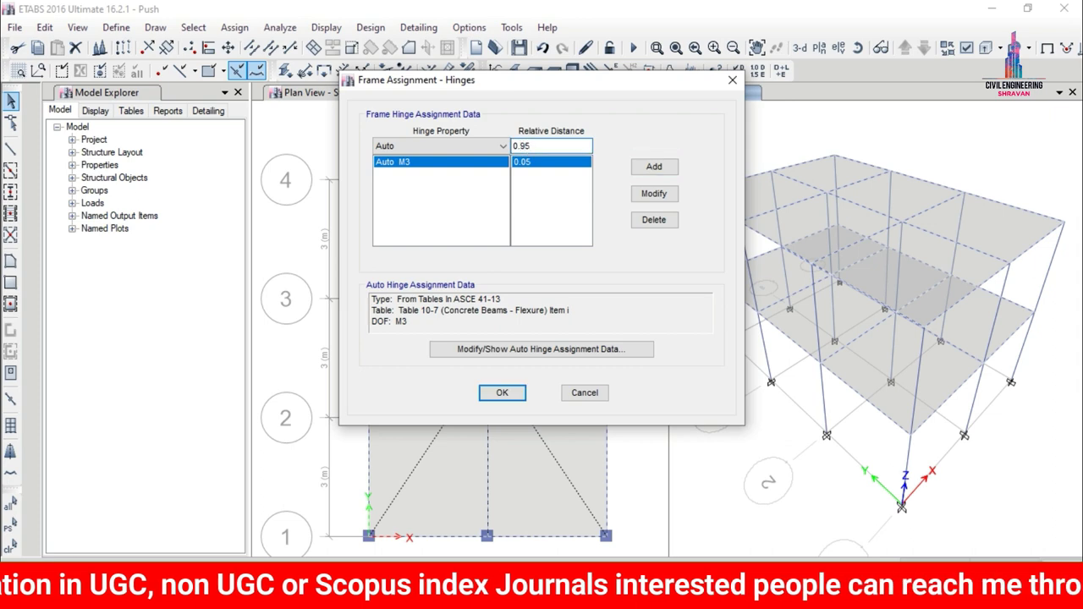
{"action": "left_click", "coordinate": [653, 166]}
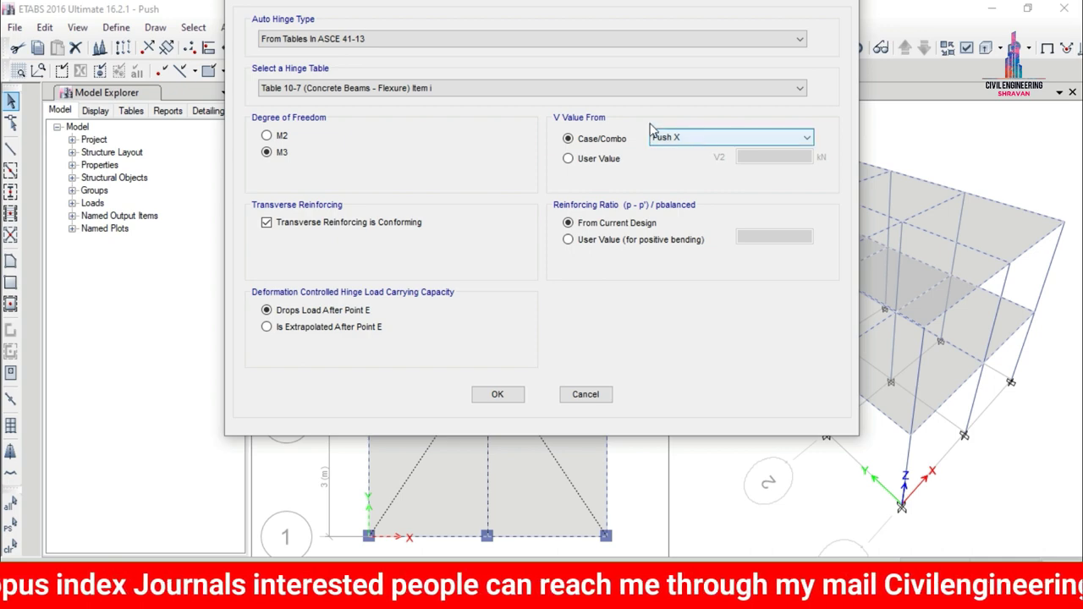
{"action": "left_click", "coordinate": [500, 395]}
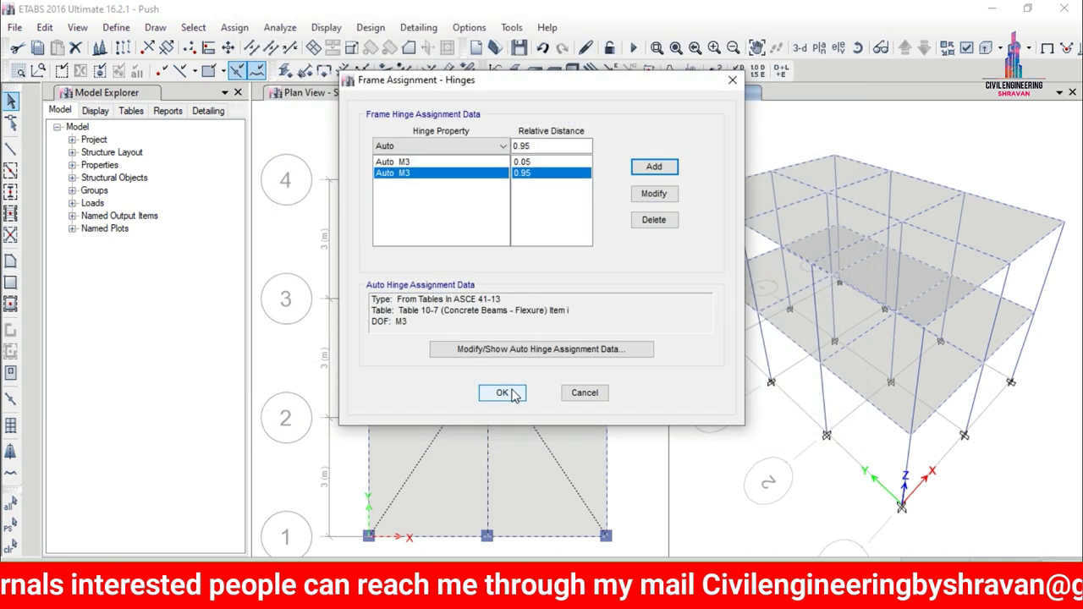
Add matching hinges at 0.05 and 0.95 with V from Push Y, then apply all four
{"action": "left_click", "coordinate": [522, 146]}
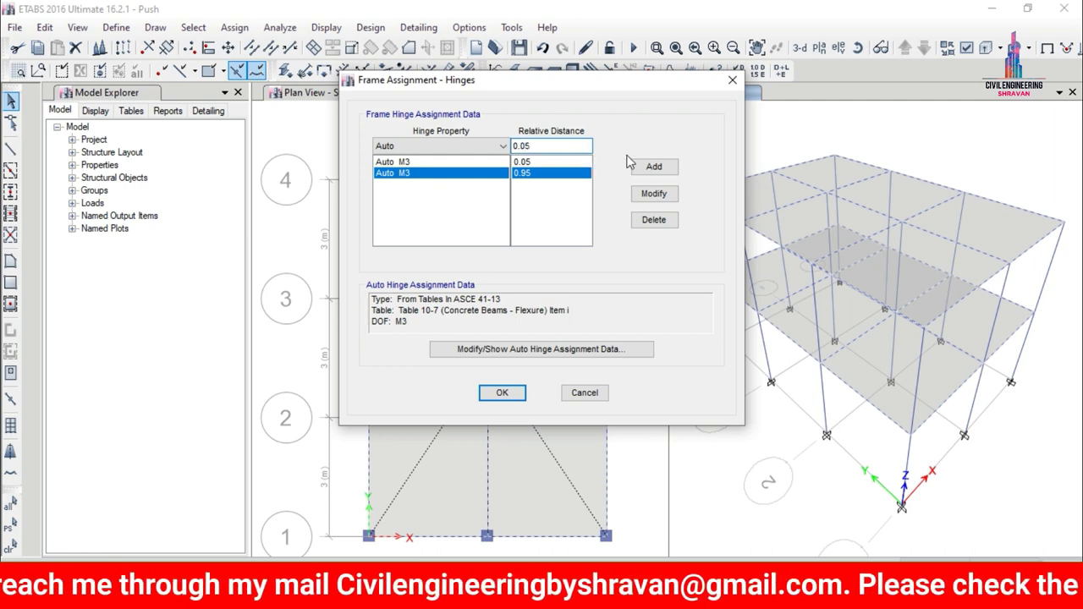
{"action": "left_click", "coordinate": [654, 167]}
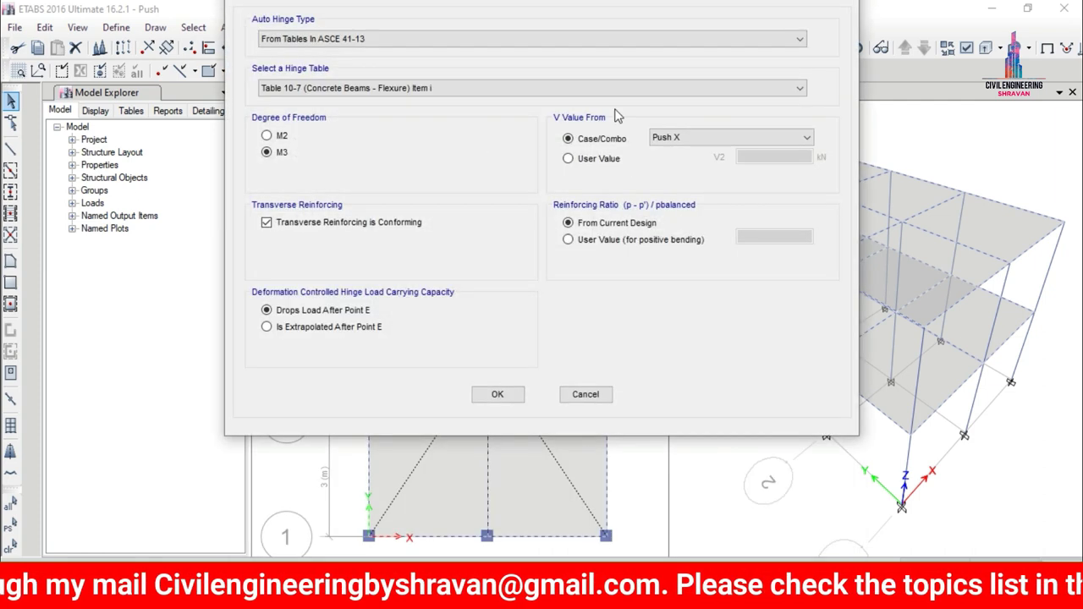
{"action": "left_click", "coordinate": [698, 137]}
{"action": "left_click", "coordinate": [681, 177]}
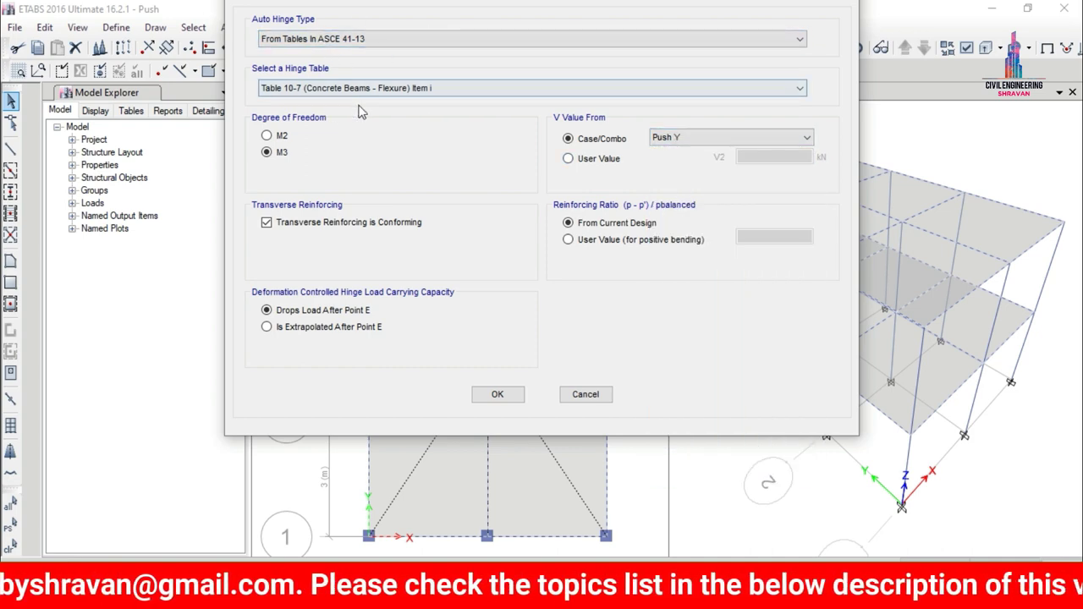
{"action": "left_click", "coordinate": [495, 394]}
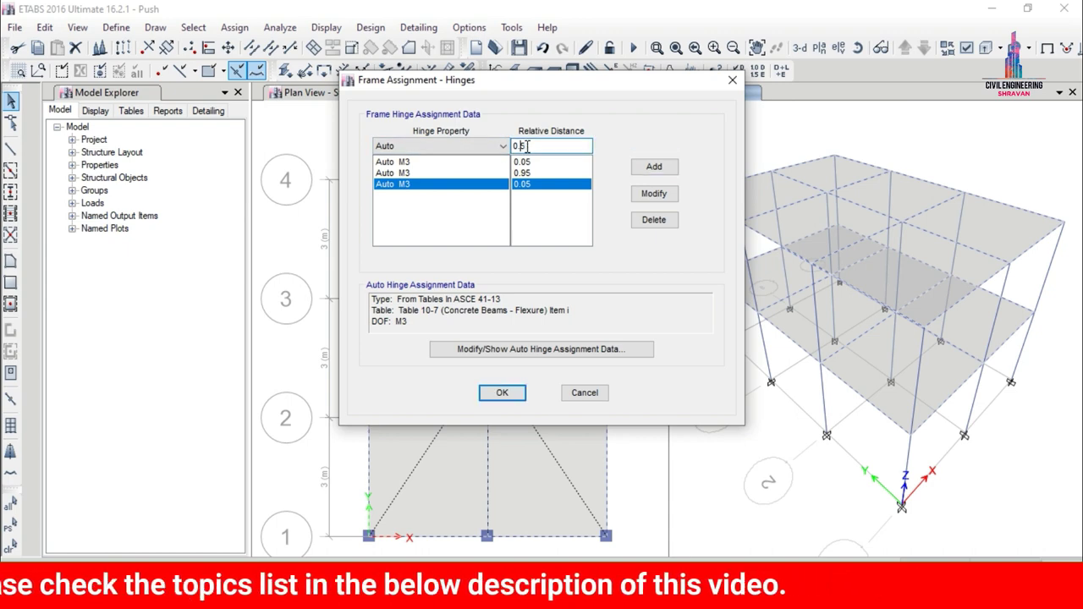
{"action": "left_click", "coordinate": [655, 169]}
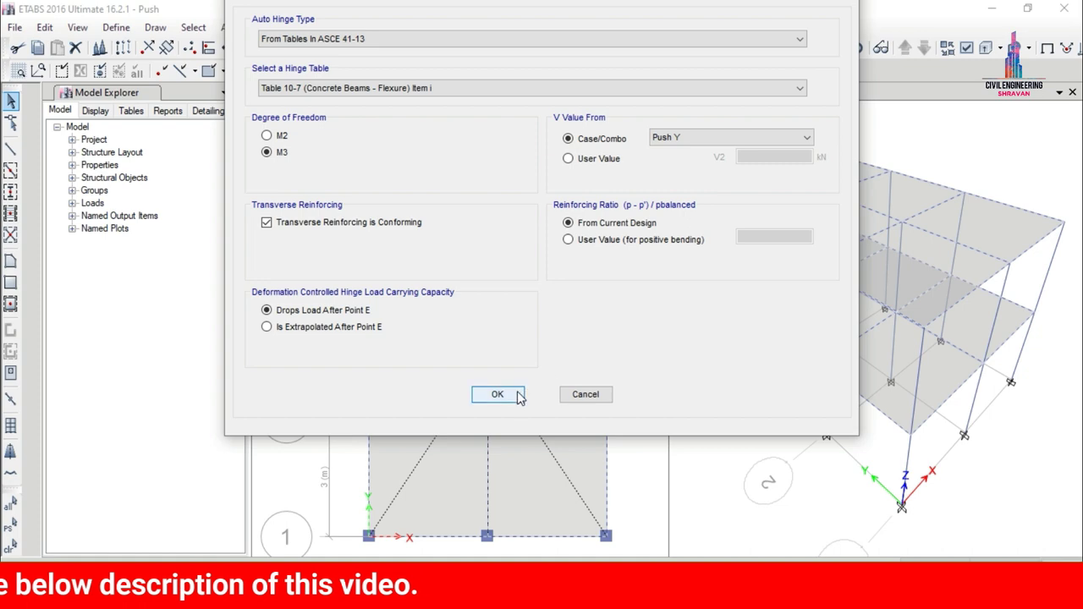
{"action": "left_click", "coordinate": [518, 396]}
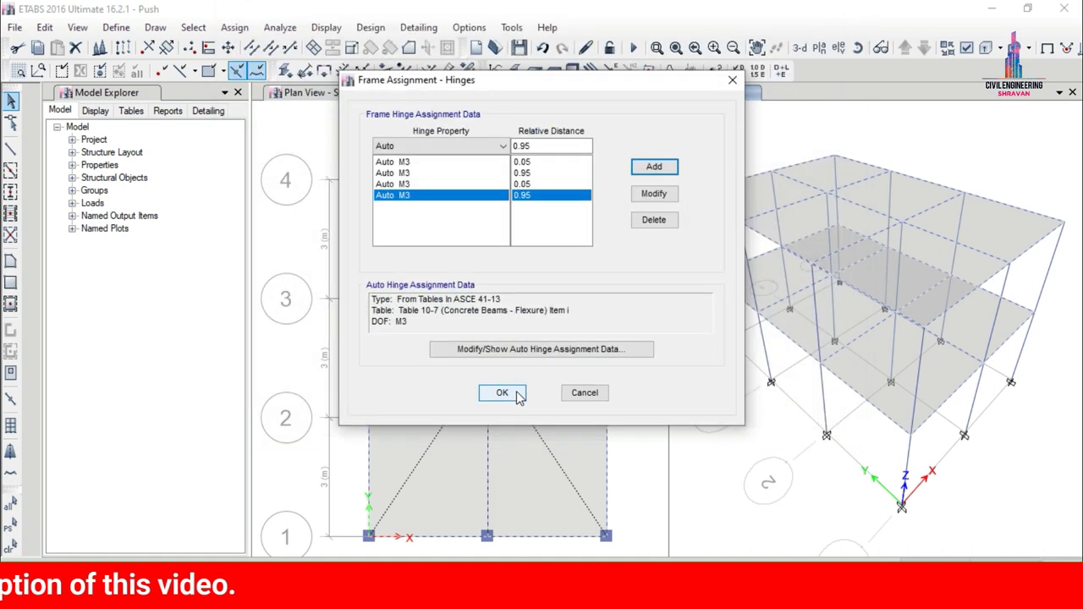
{"action": "left_click", "coordinate": [503, 394]}
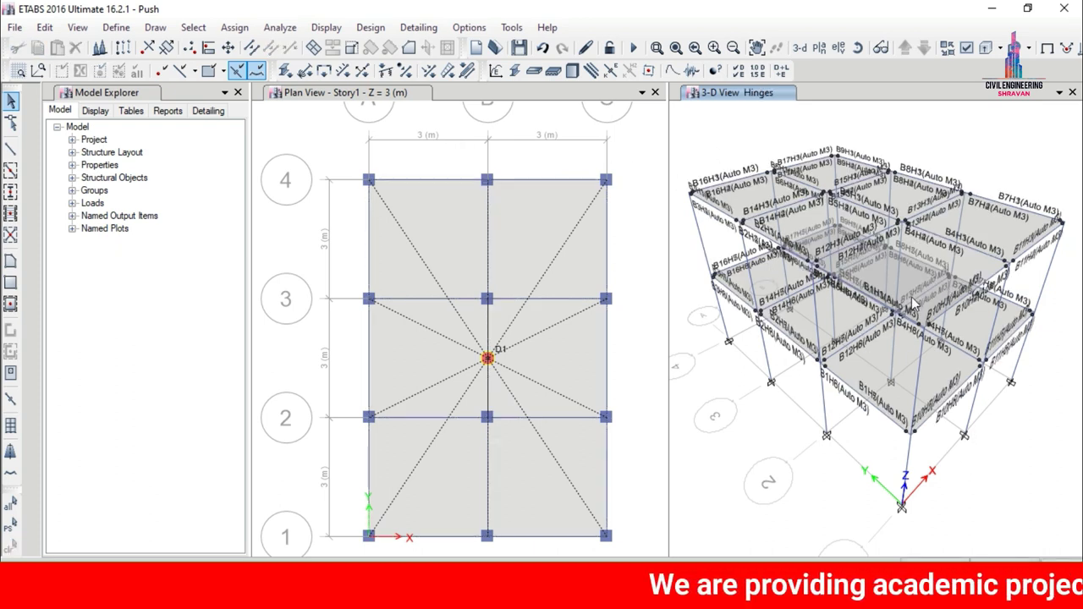
Check the beam hinges on elevation A, then switch back to the 3-D view
{"action": "left_click", "coordinate": [839, 48]}
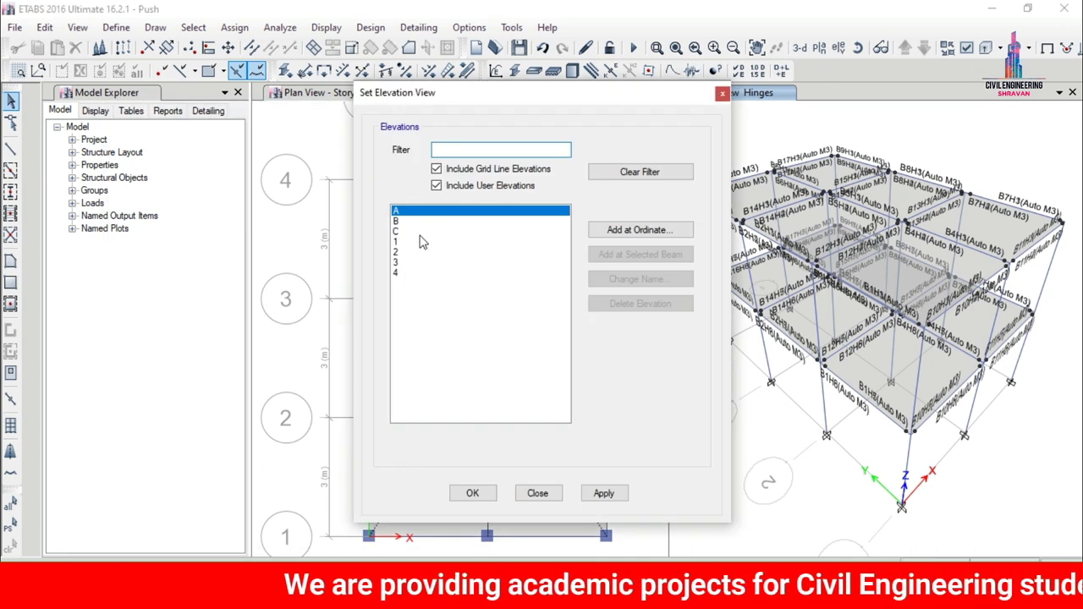
{"action": "left_click", "coordinate": [621, 494]}
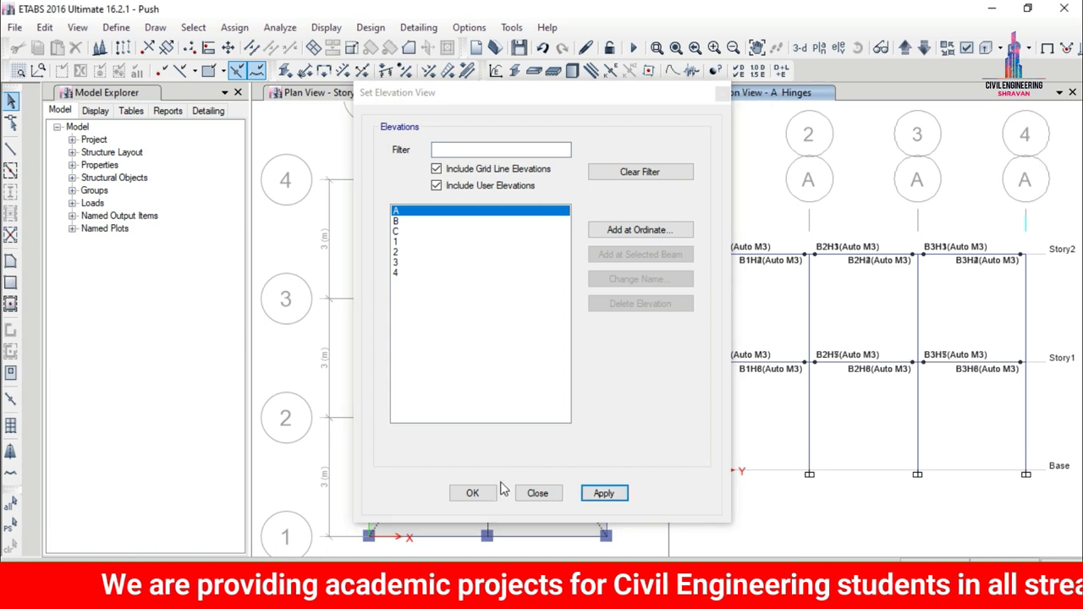
{"action": "left_click", "coordinate": [473, 494]}
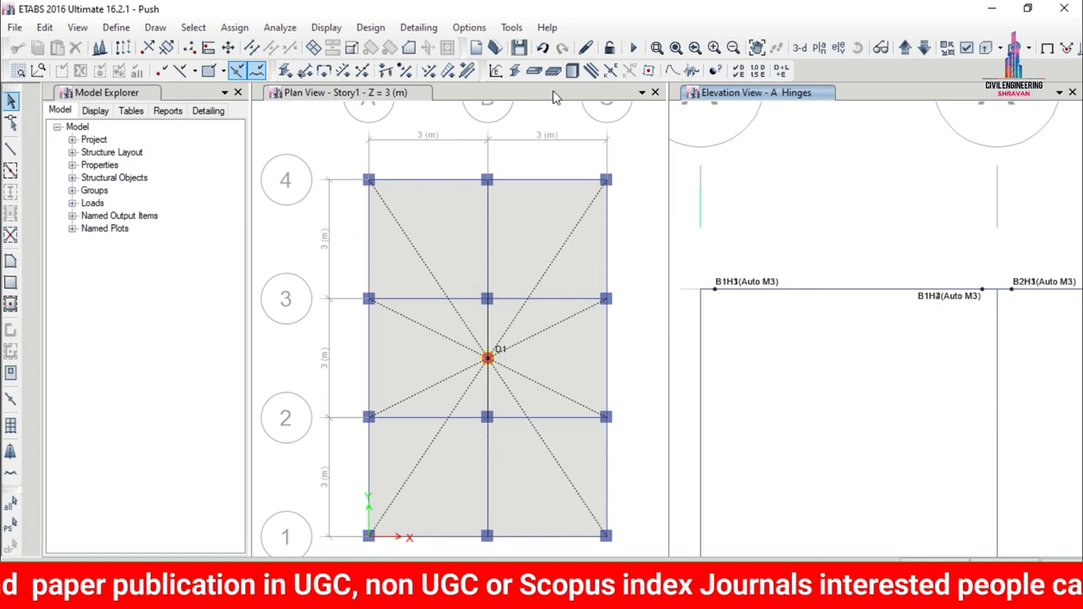
{"action": "left_click", "coordinate": [800, 49]}
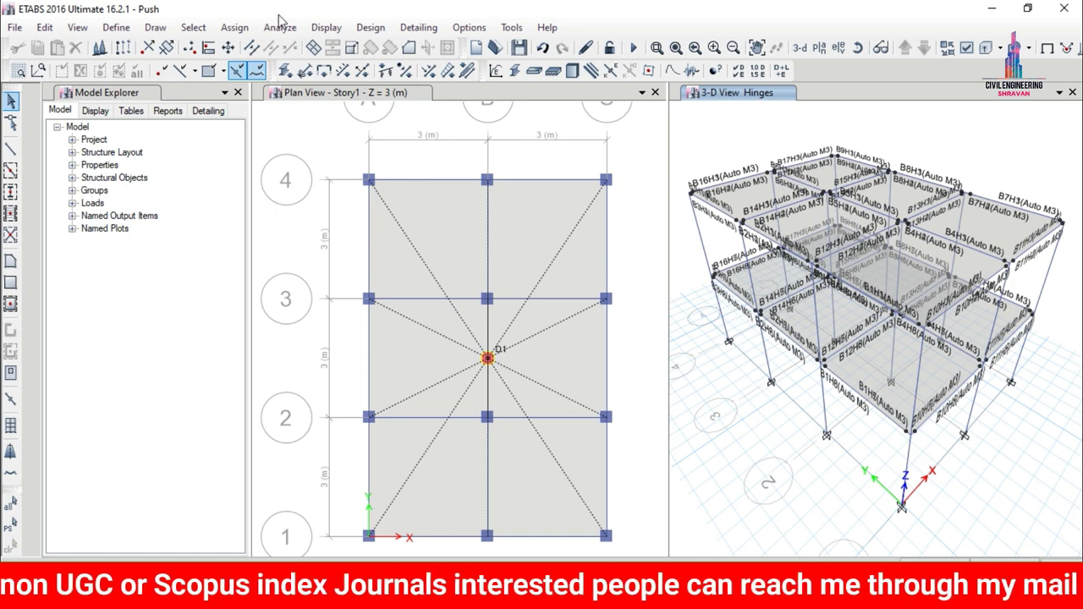
Select all frames that use the C column section
{"action": "left_click", "coordinate": [193, 27]}
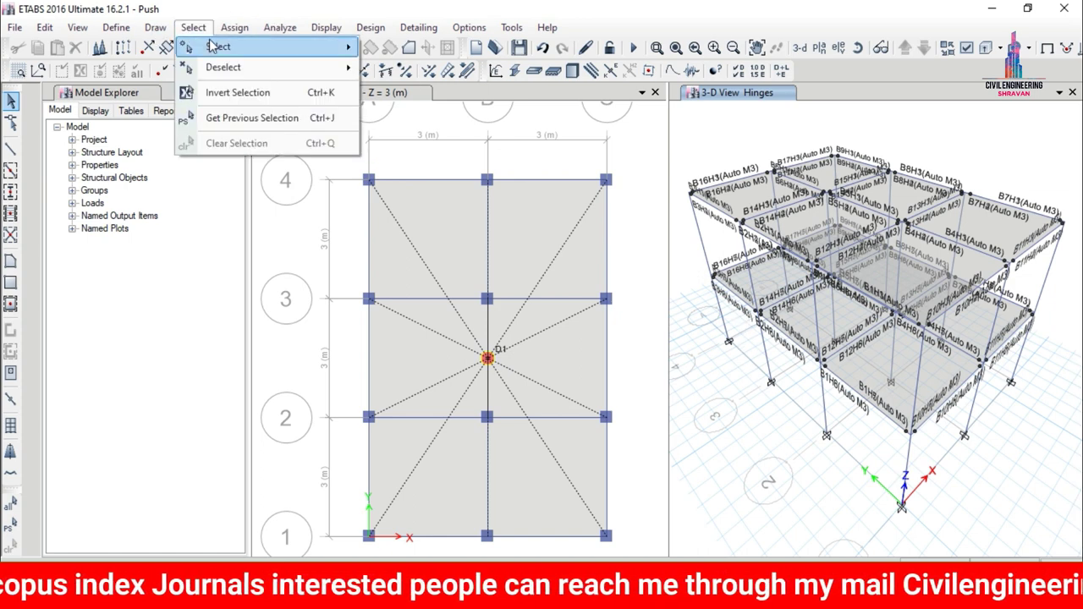
{"action": "mouse_move", "coordinate": [218, 48]}
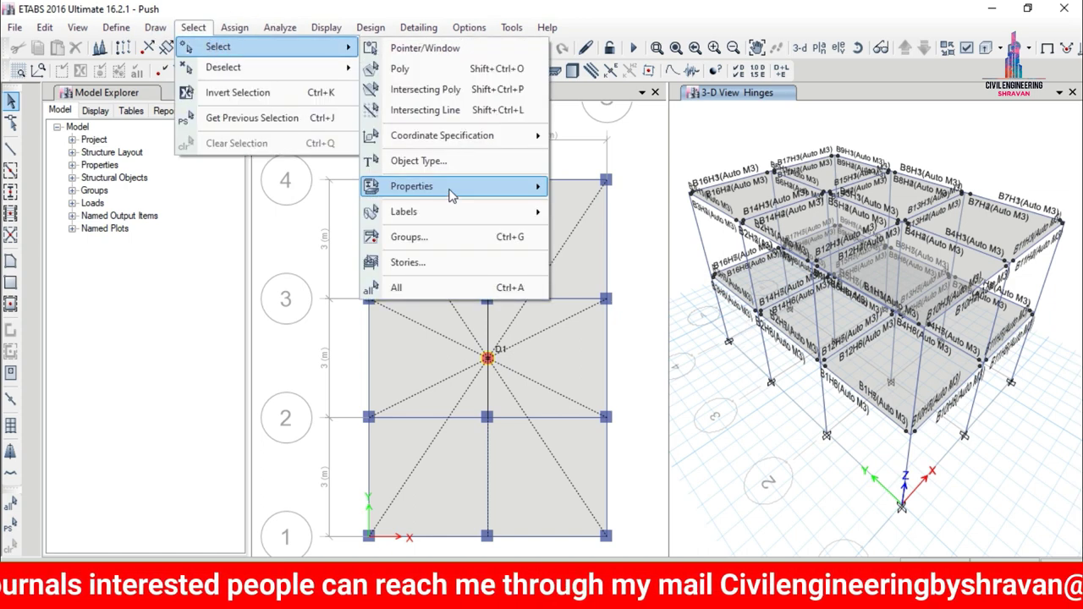
{"action": "mouse_move", "coordinate": [451, 195]}
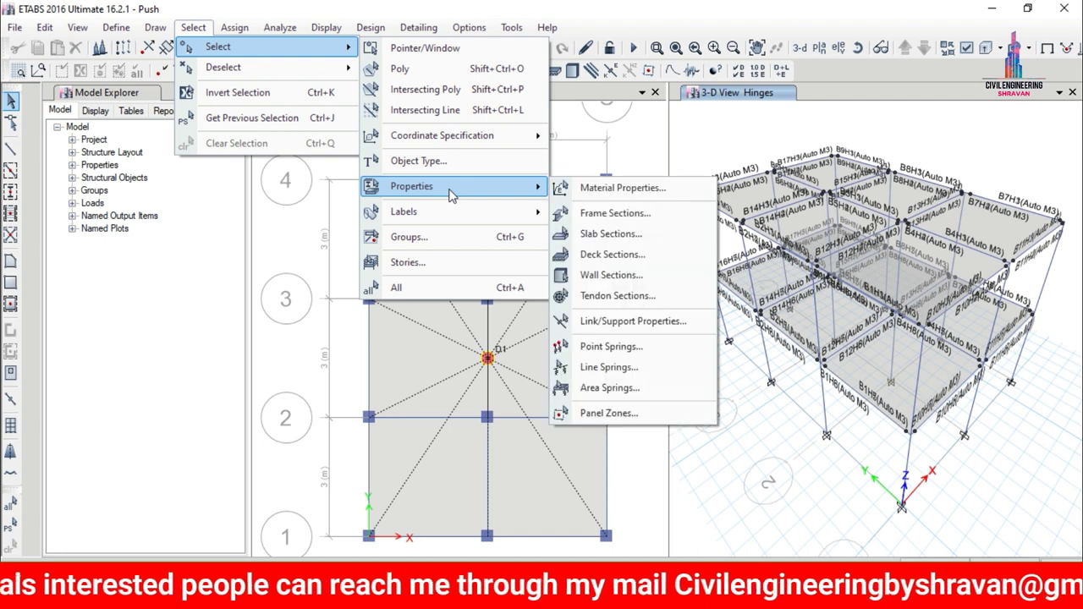
{"action": "left_click", "coordinate": [616, 213]}
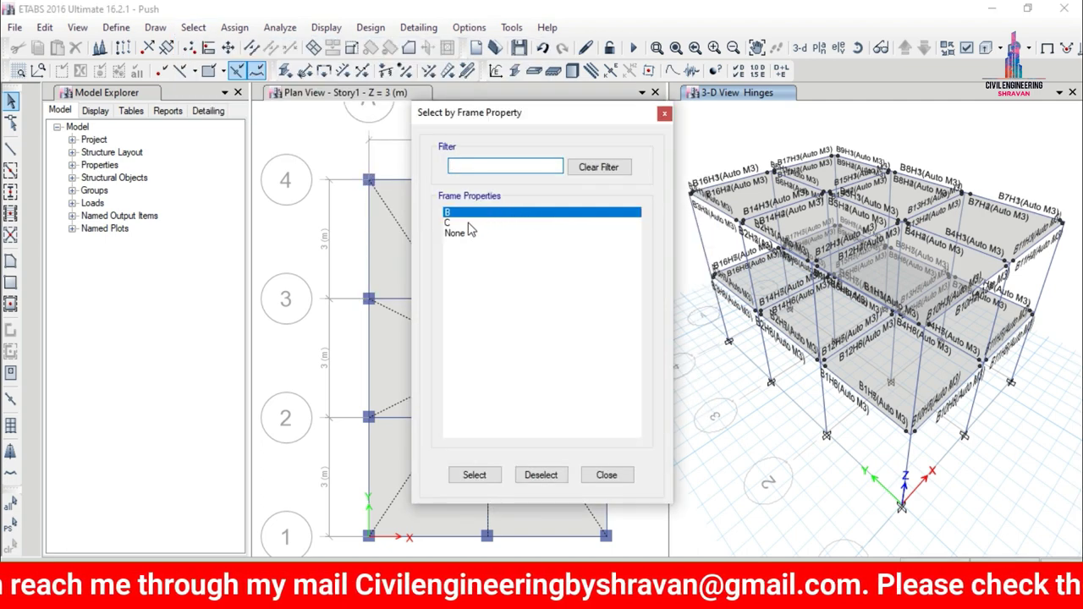
{"action": "left_click", "coordinate": [468, 224]}
{"action": "left_click", "coordinate": [488, 477]}
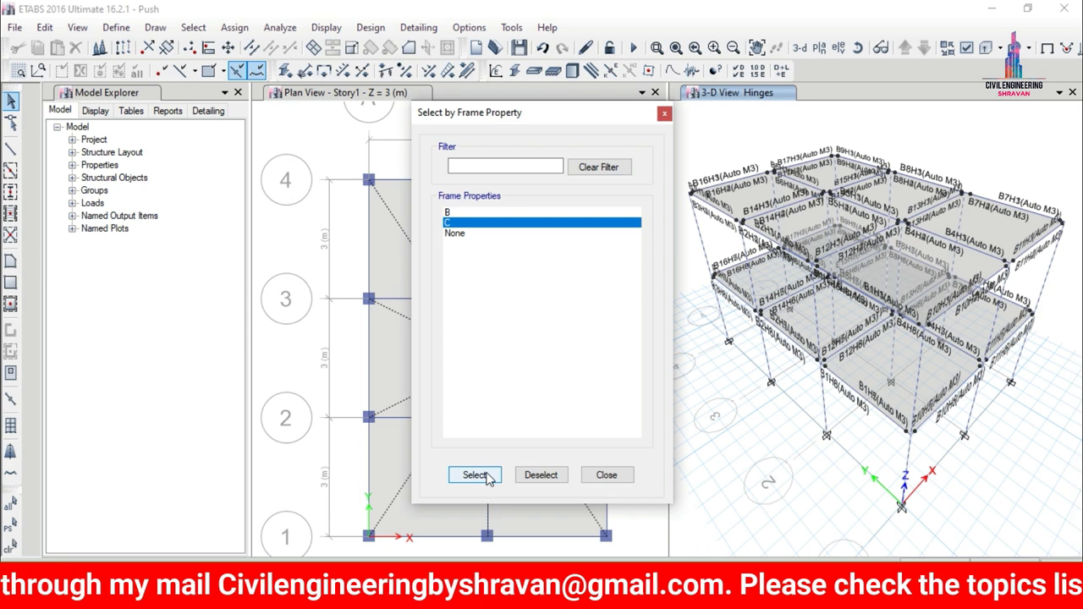
{"action": "left_click", "coordinate": [623, 479]}
Start the frame hinge assignment for the selected C columns
{"action": "left_click", "coordinate": [234, 27]}
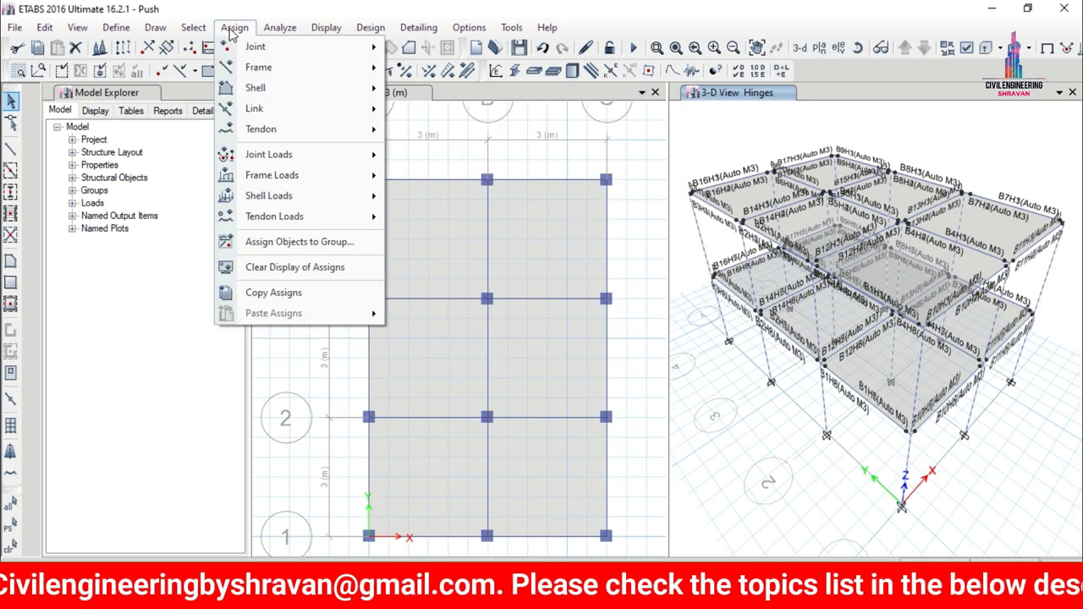
{"action": "mouse_move", "coordinate": [263, 70]}
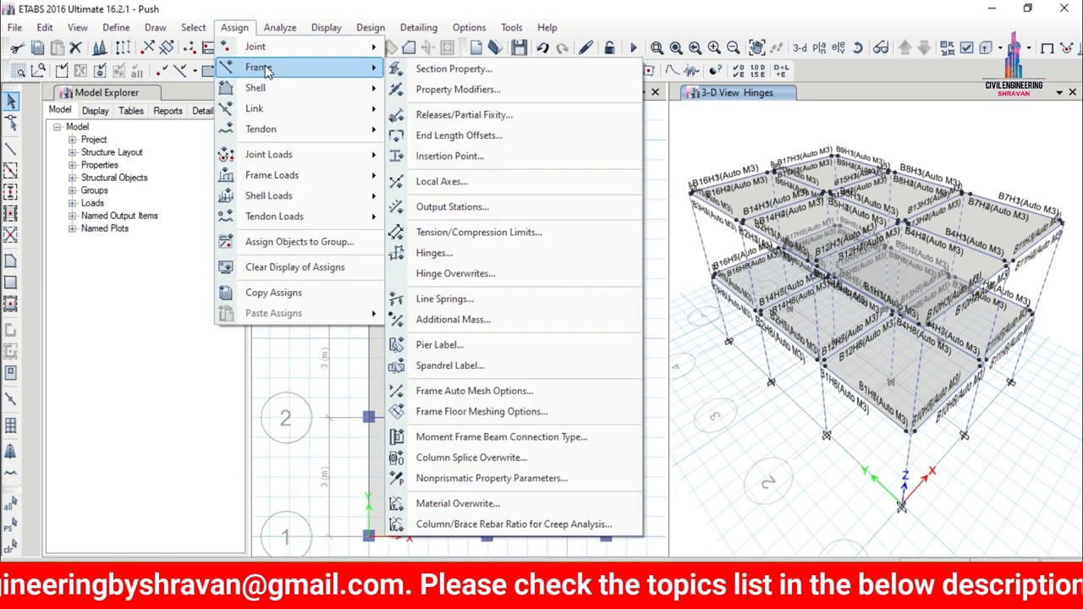
{"action": "left_click", "coordinate": [434, 253]}
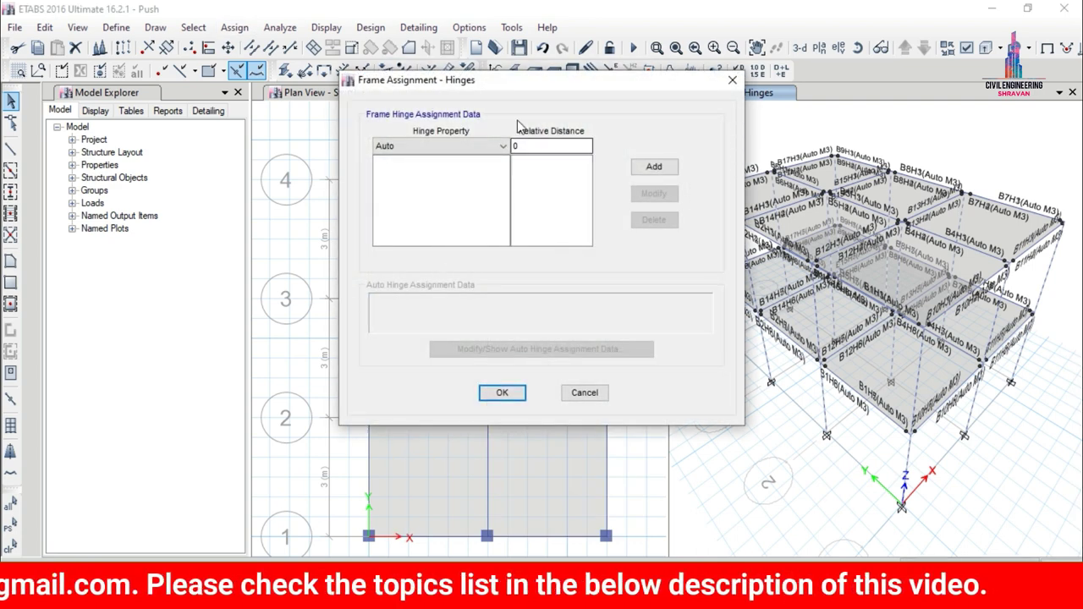
Add Auto P-M2-M3 column hinges from Table 10-8 at 0.05 and 0.95, based on Push X
{"action": "left_click", "coordinate": [538, 146]}
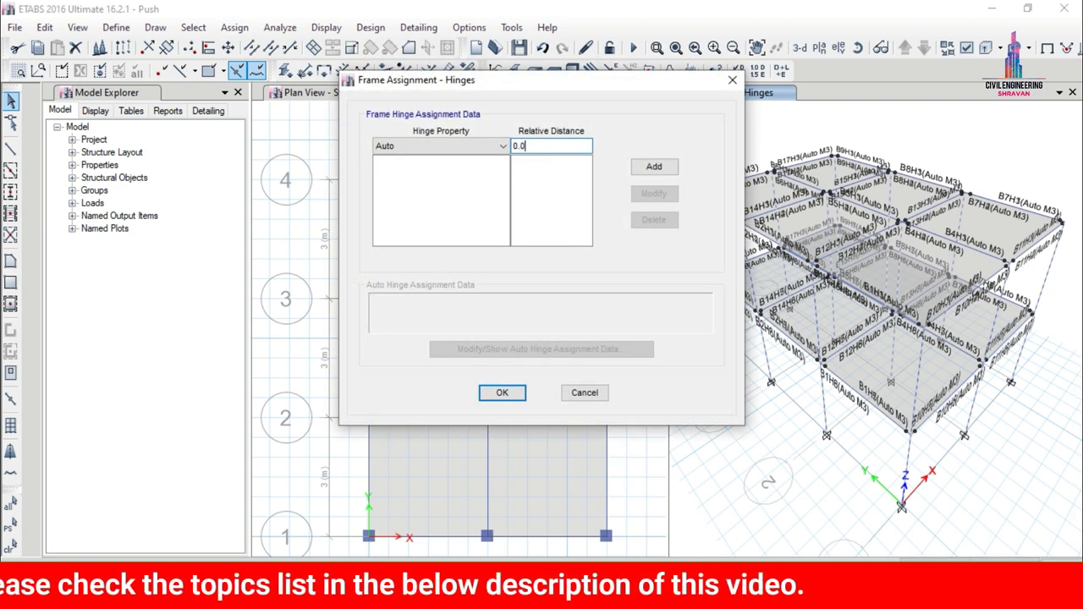
{"action": "left_click", "coordinate": [657, 166]}
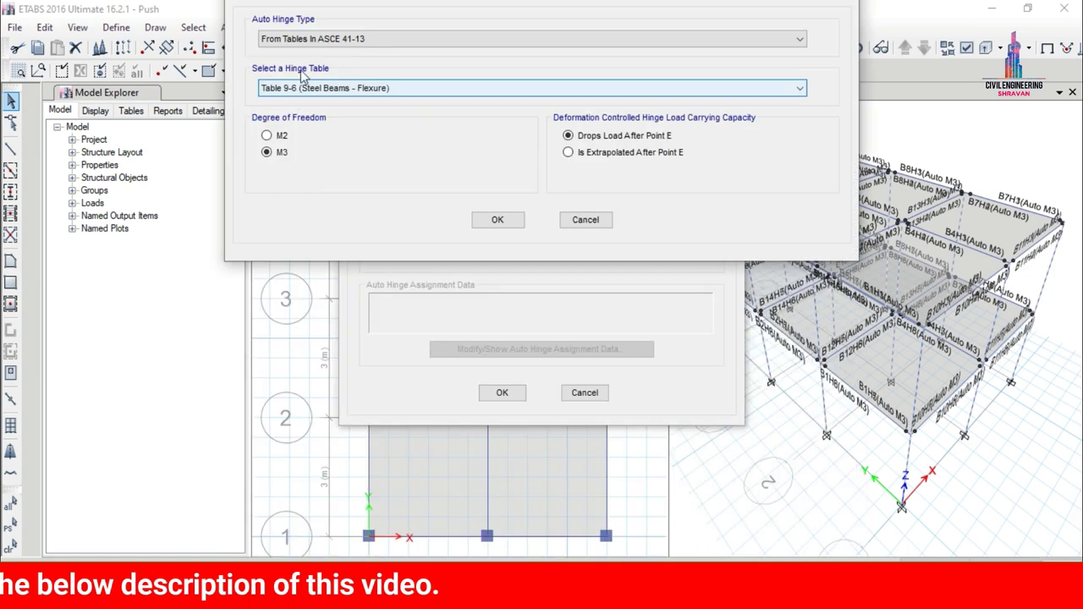
{"action": "left_click", "coordinate": [320, 88]}
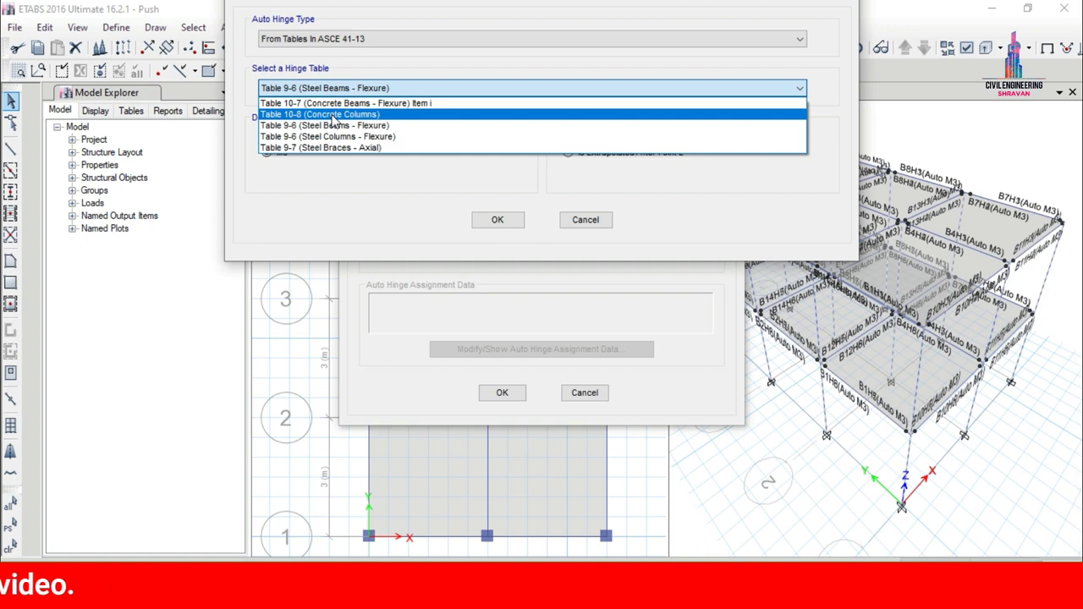
{"action": "left_click", "coordinate": [335, 114]}
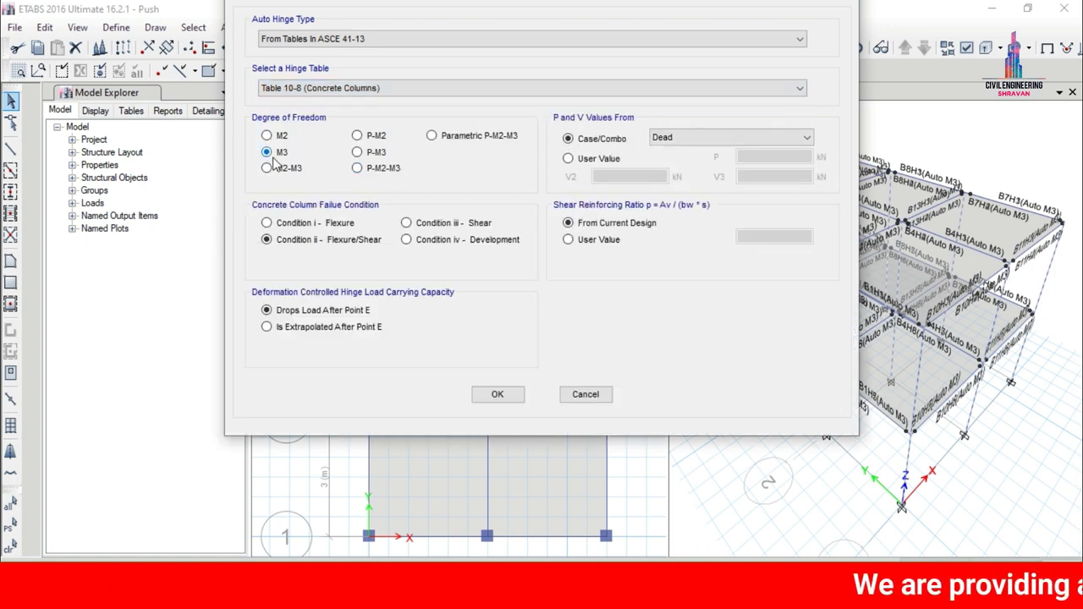
{"action": "left_click", "coordinate": [357, 168]}
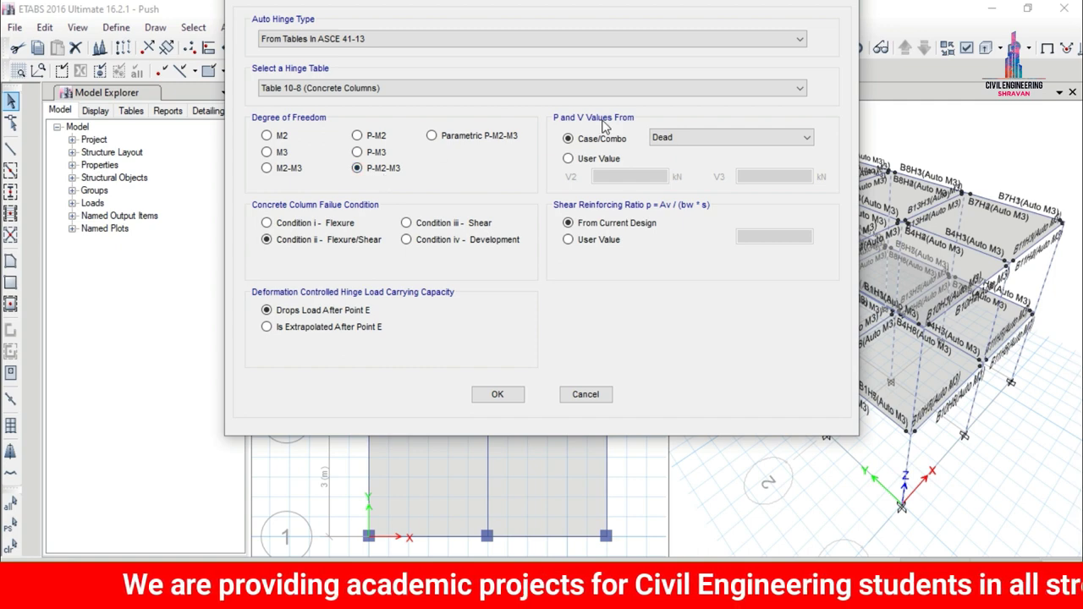
{"action": "left_click", "coordinate": [682, 137]}
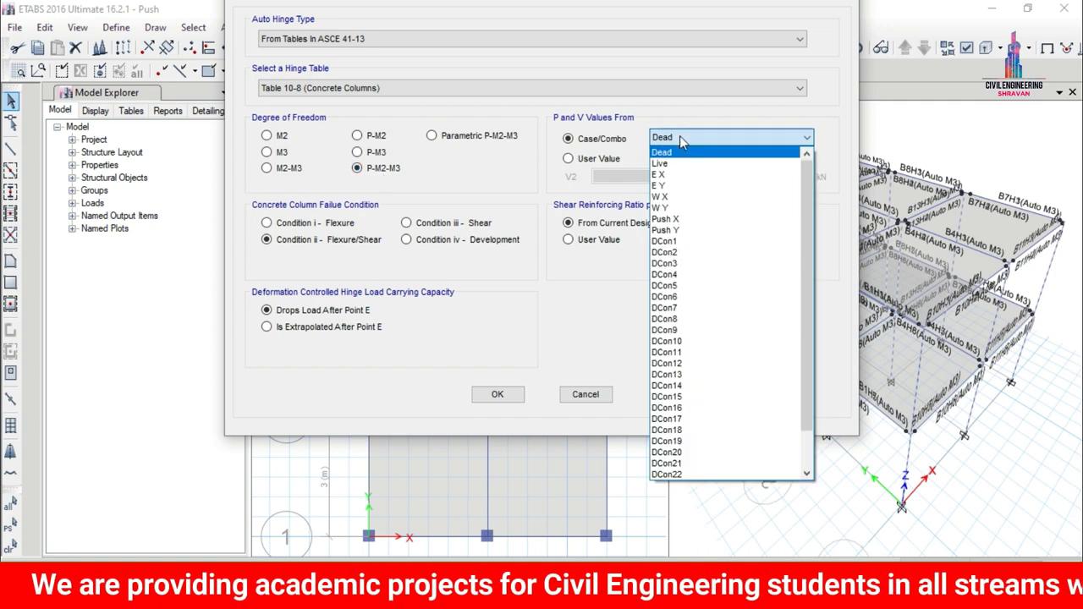
{"action": "left_click", "coordinate": [683, 219]}
{"action": "left_click", "coordinate": [499, 396]}
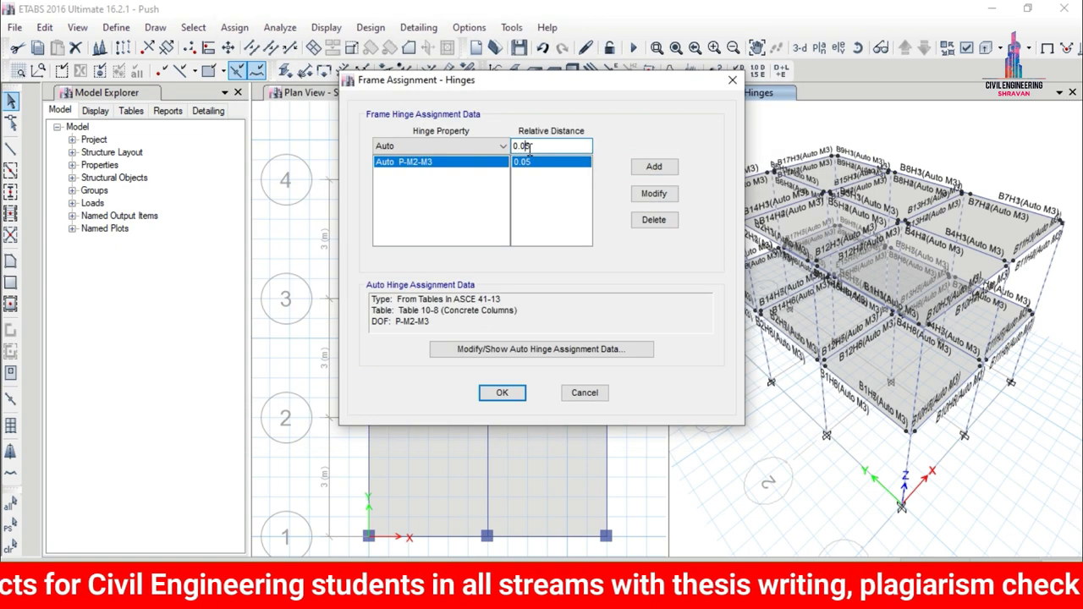
{"action": "left_click", "coordinate": [654, 166]}
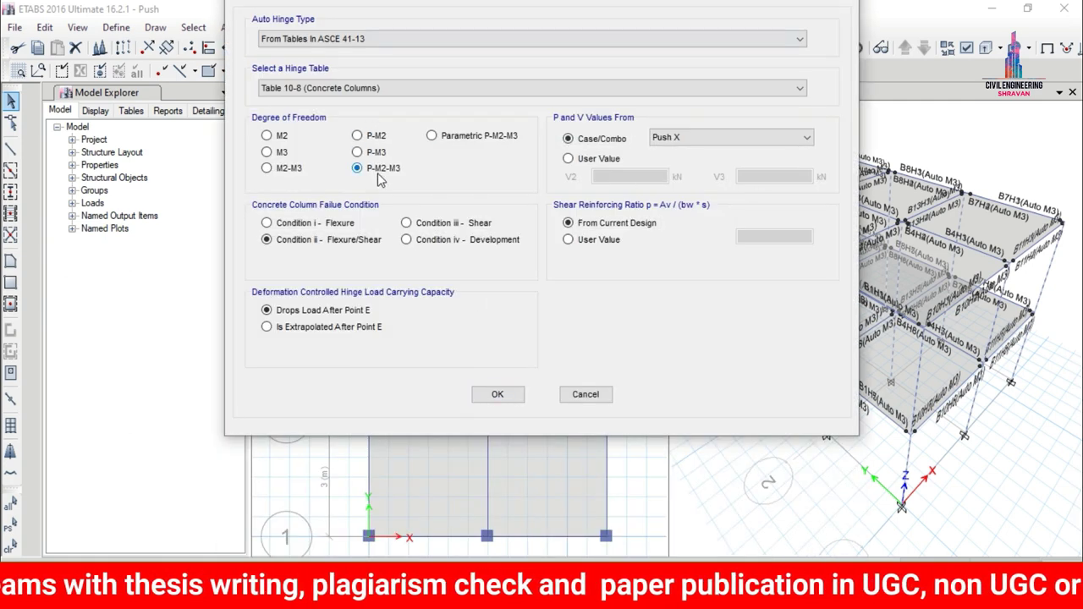
{"action": "left_click", "coordinate": [497, 394]}
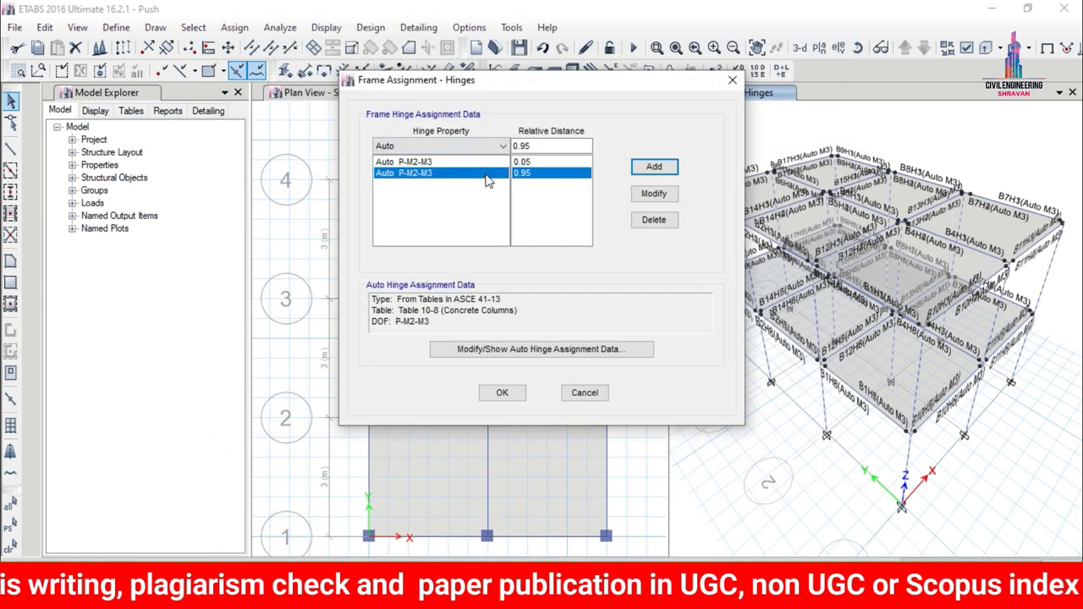
Add Push Y-based hinges at 0.05 and 0.95, then apply all four column hinges
{"action": "left_click", "coordinate": [527, 146]}
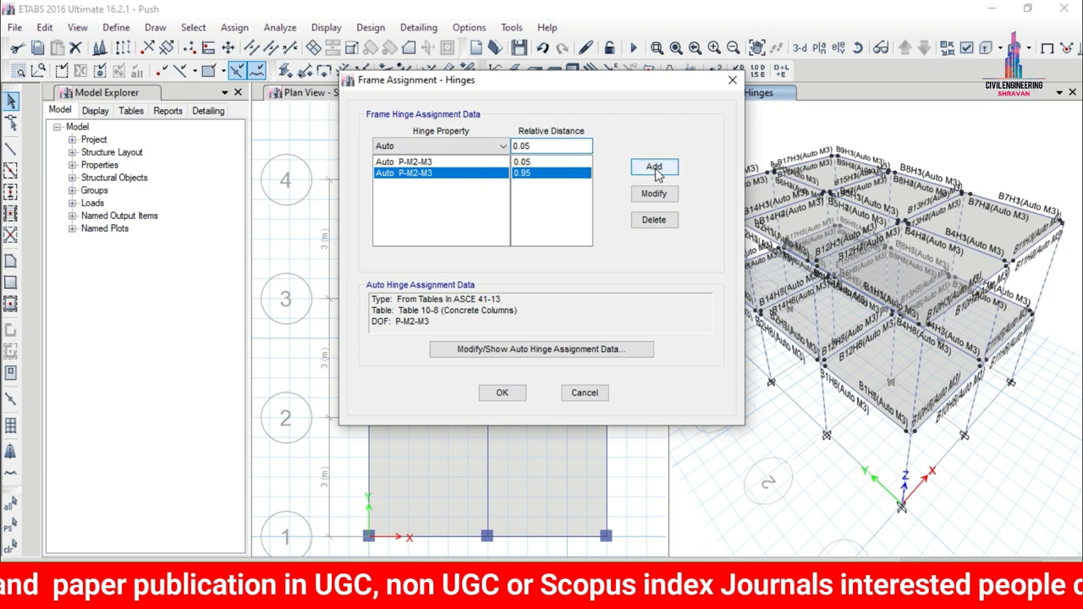
{"action": "left_click", "coordinate": [542, 349]}
{"action": "left_click", "coordinate": [668, 138]}
{"action": "scroll", "coordinate": [668, 148], "scroll_direction": "up", "scroll_amount": 3}
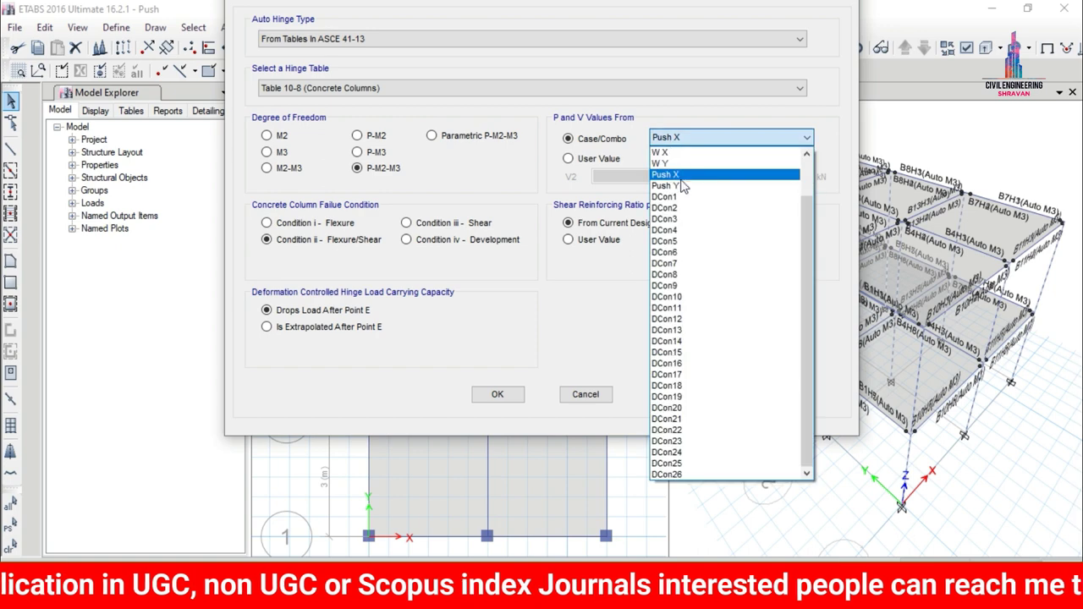
{"action": "left_click", "coordinate": [681, 182]}
{"action": "left_click", "coordinate": [500, 395]}
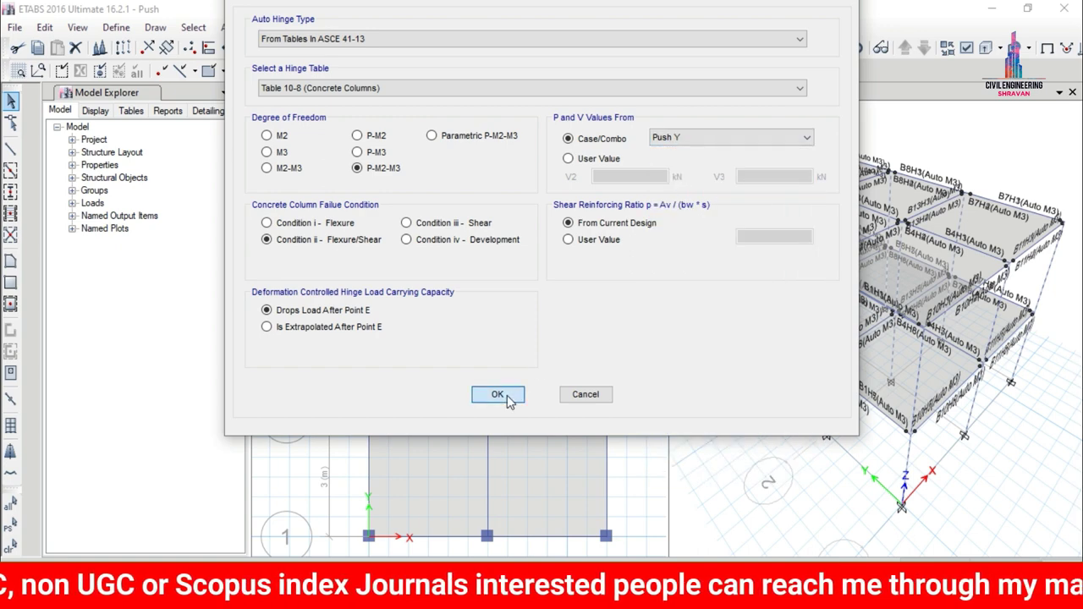
{"action": "left_click", "coordinate": [526, 146]}
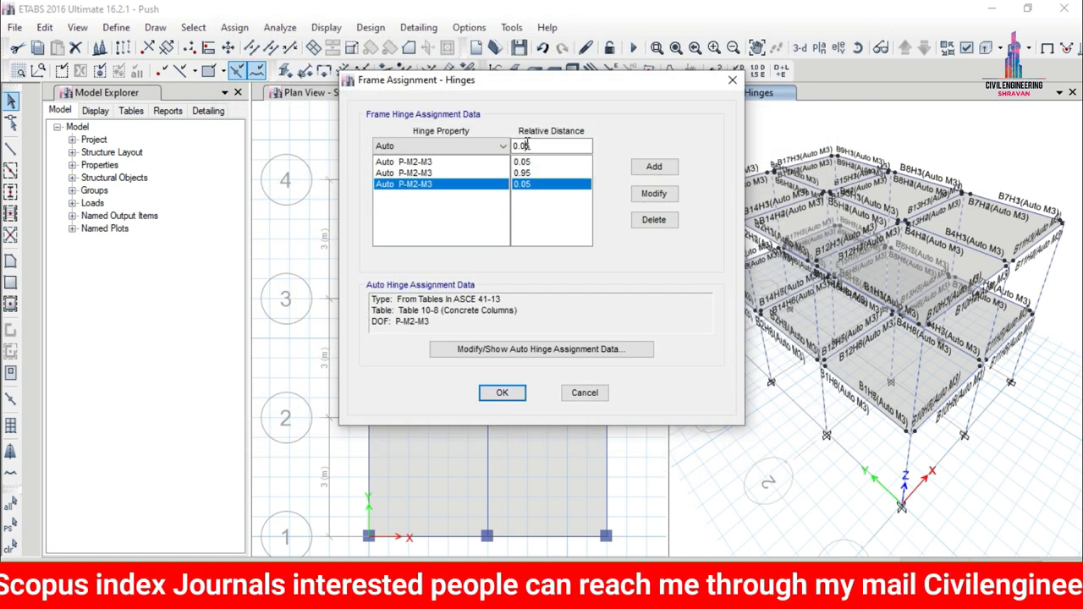
{"action": "left_click", "coordinate": [651, 169]}
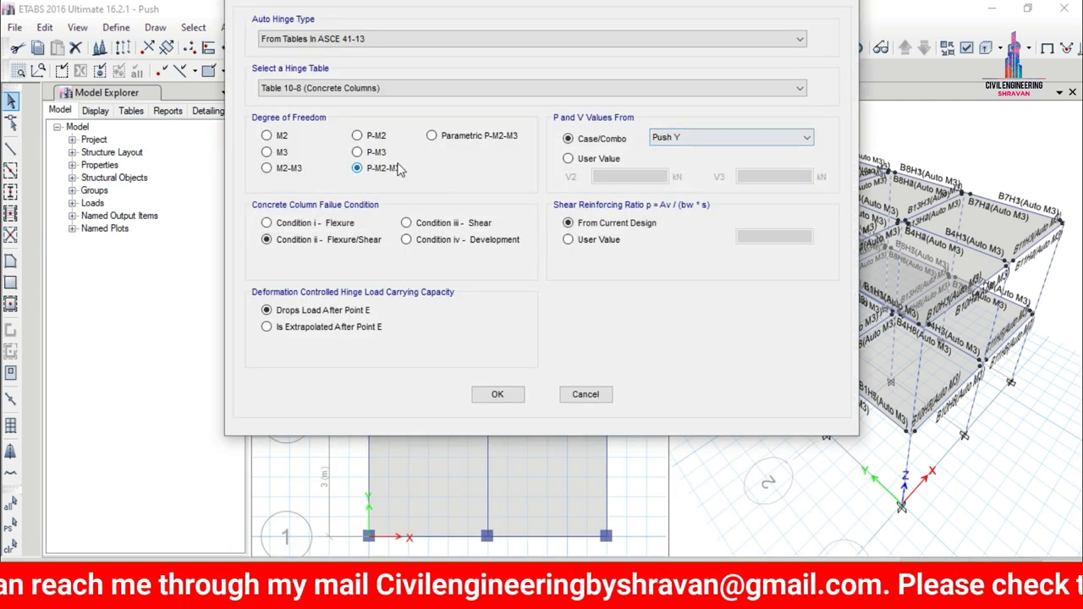
{"action": "left_click", "coordinate": [500, 396]}
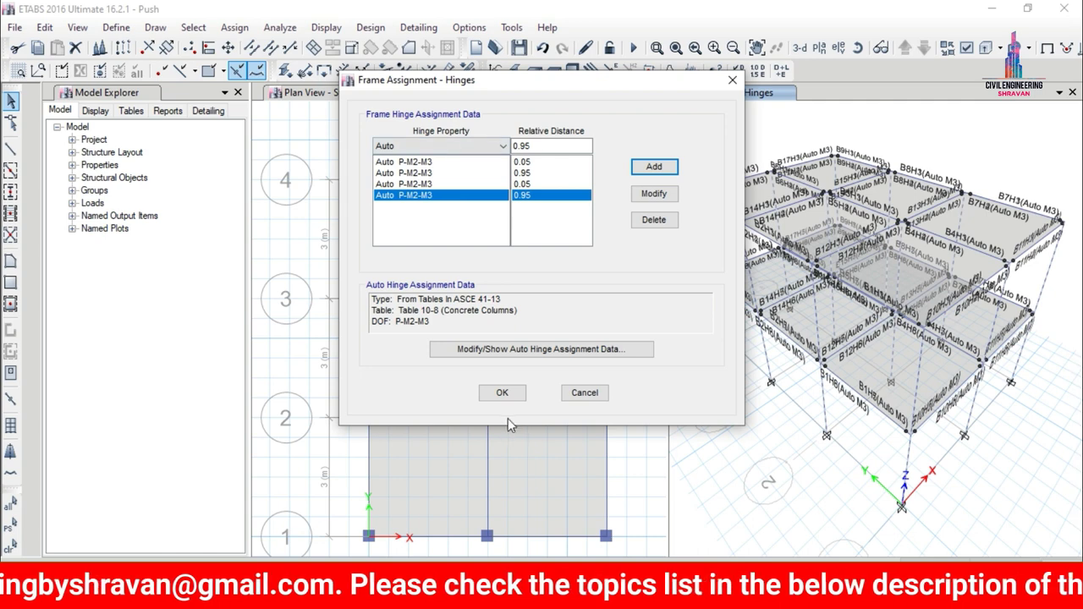
{"action": "left_click", "coordinate": [508, 396]}
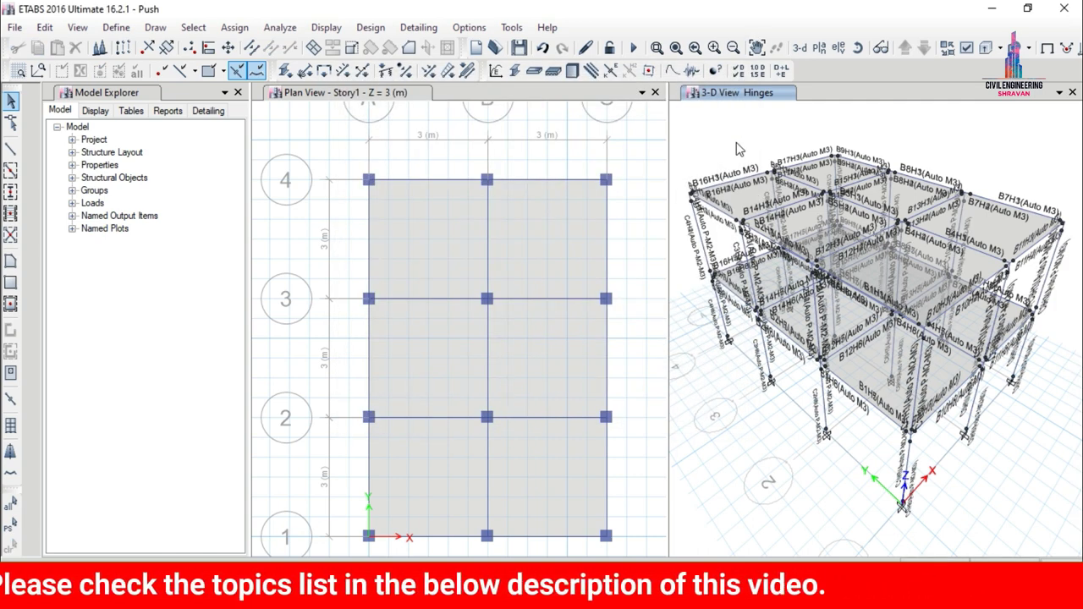
{"action": "left_click", "coordinate": [837, 48]}
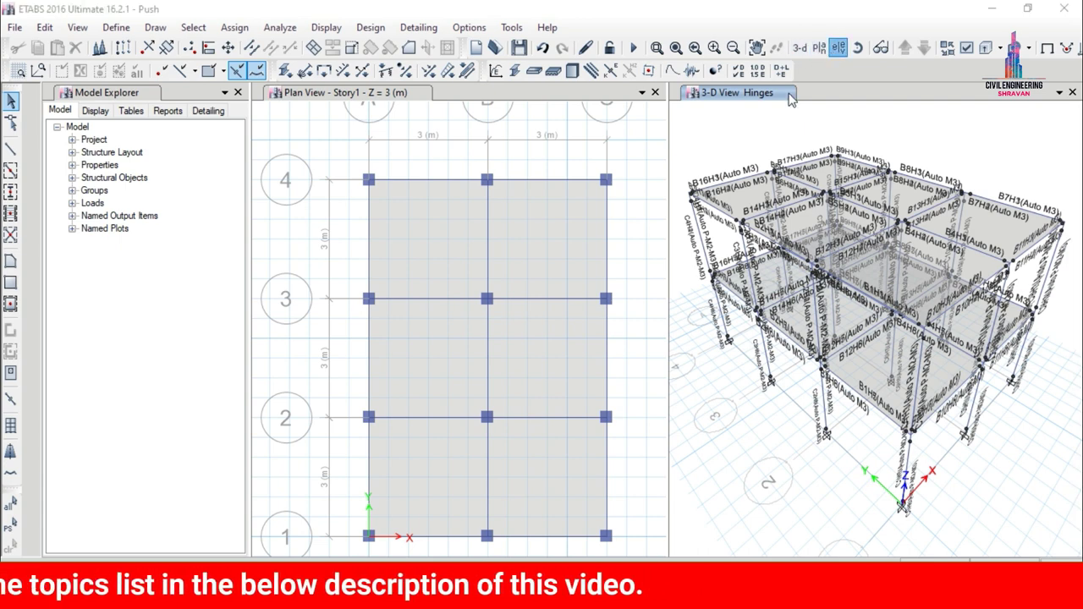
{"action": "left_click", "coordinate": [401, 275]}
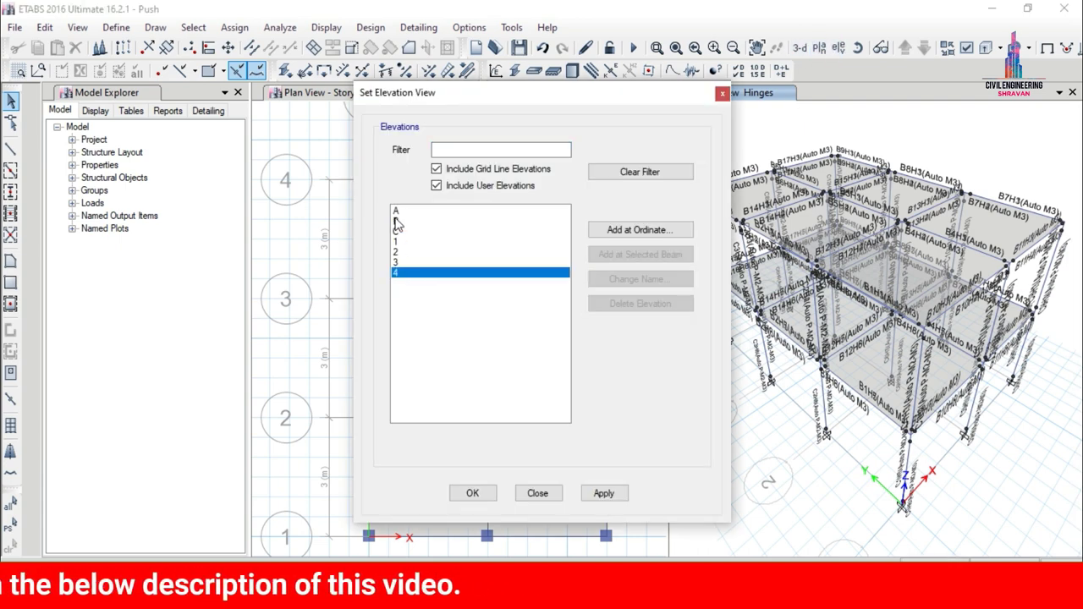
{"action": "left_click", "coordinate": [395, 220]}
{"action": "left_click", "coordinate": [395, 210]}
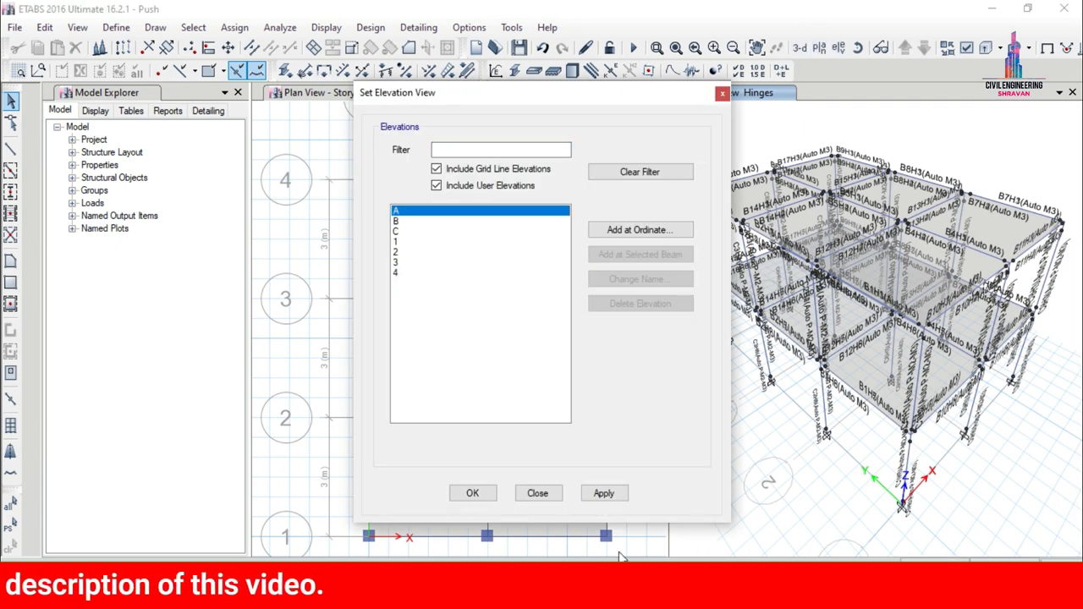
{"action": "left_click", "coordinate": [604, 494]}
{"action": "left_click", "coordinate": [473, 493]}
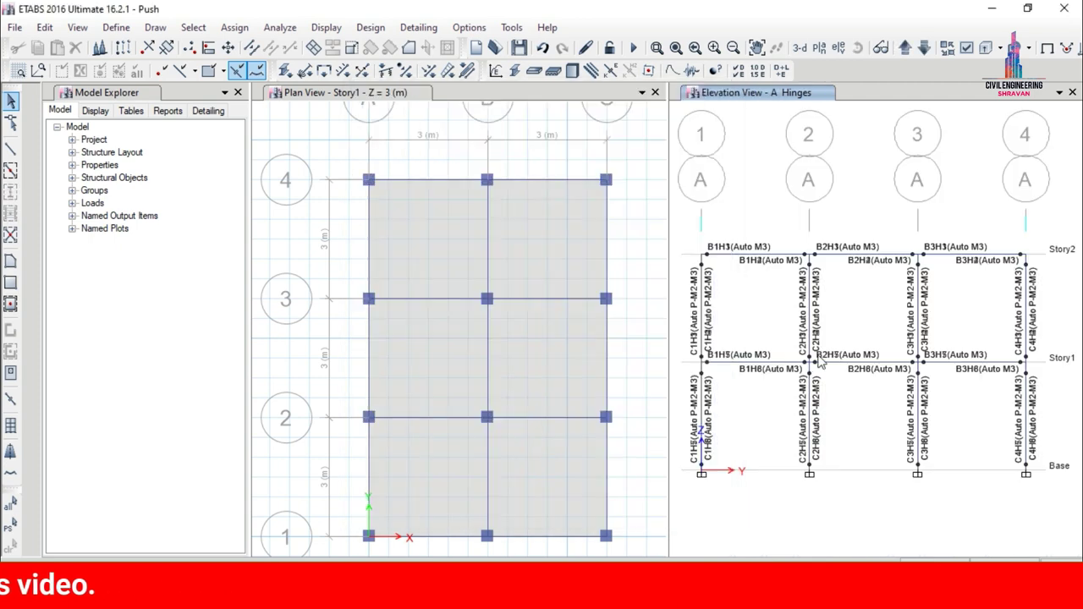
{"action": "scroll", "coordinate": [805, 358], "scroll_direction": "down", "scroll_amount": 3}
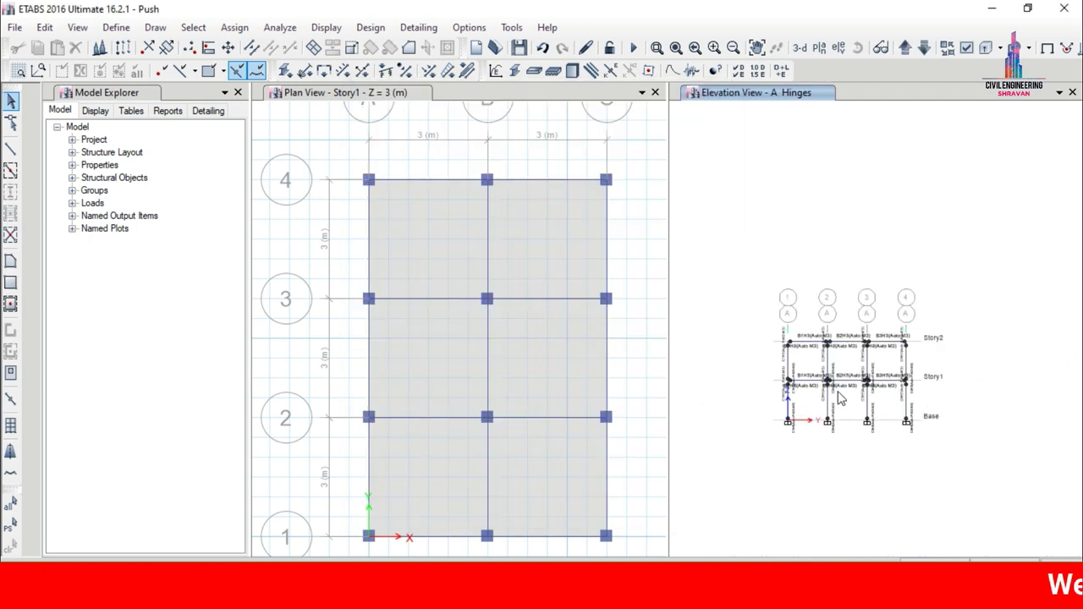
{"action": "scroll", "coordinate": [841, 401], "scroll_direction": "up", "scroll_amount": 3}
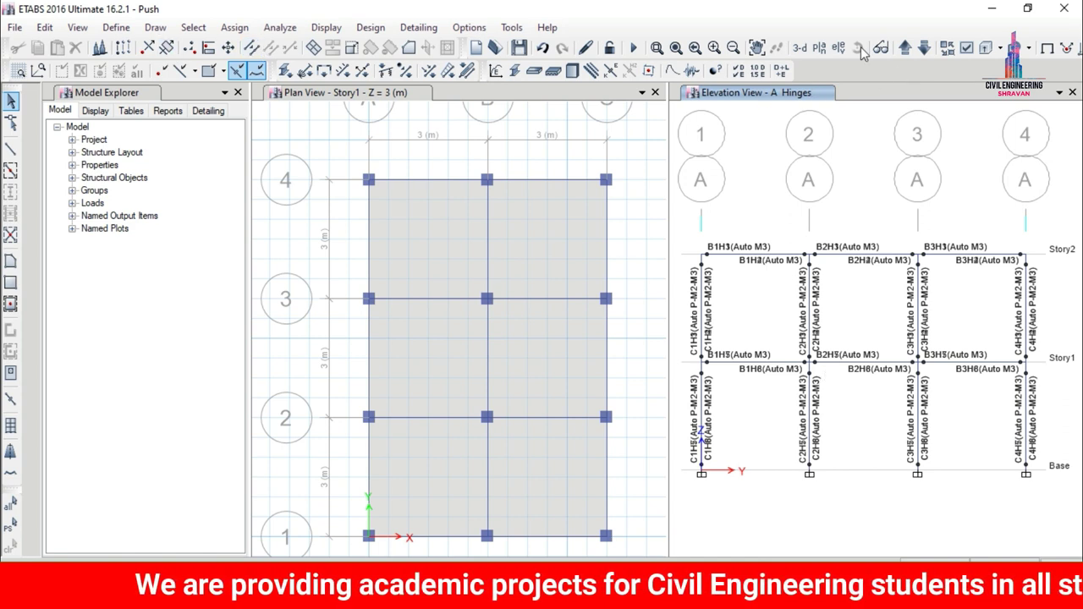
{"action": "left_click", "coordinate": [657, 47]}
{"action": "left_click_drag", "start_coordinate": [778, 343], "coordinate": [812, 390]}
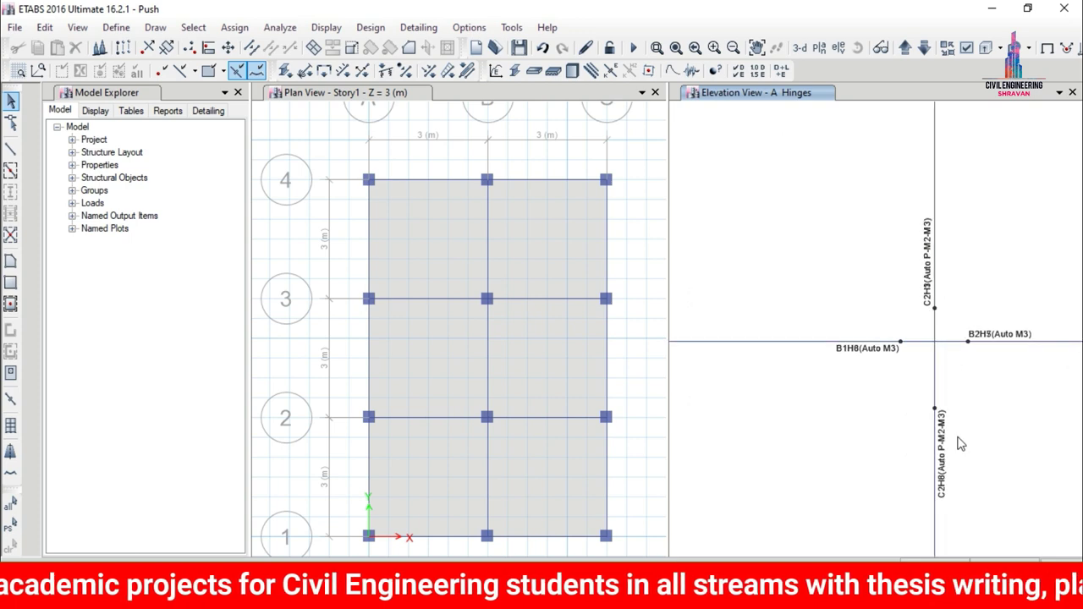
{"action": "left_click", "coordinate": [799, 48]}
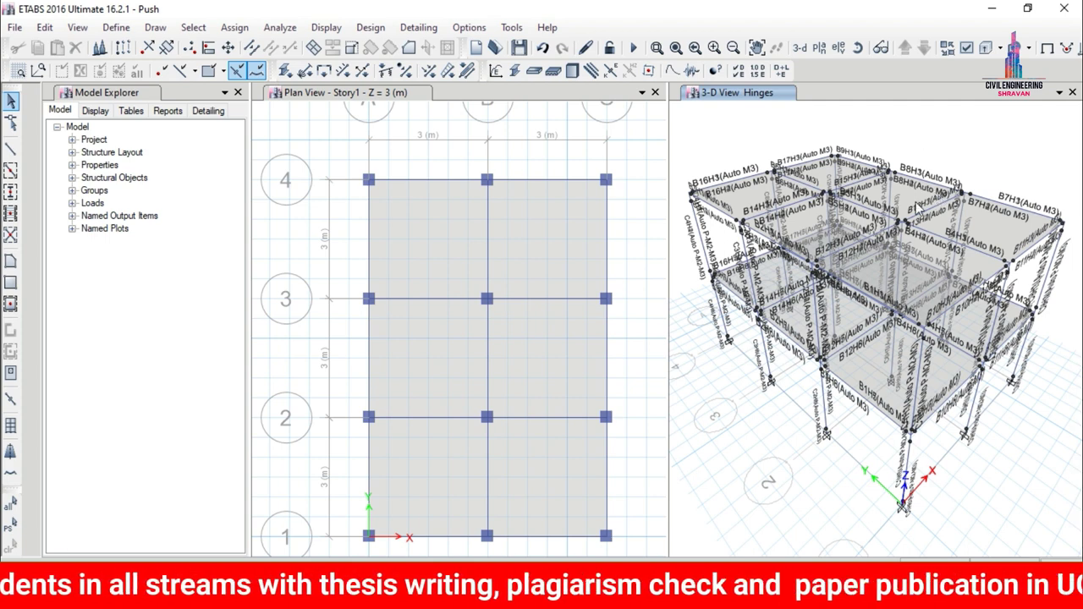
{"action": "left_click", "coordinate": [294, 29]}
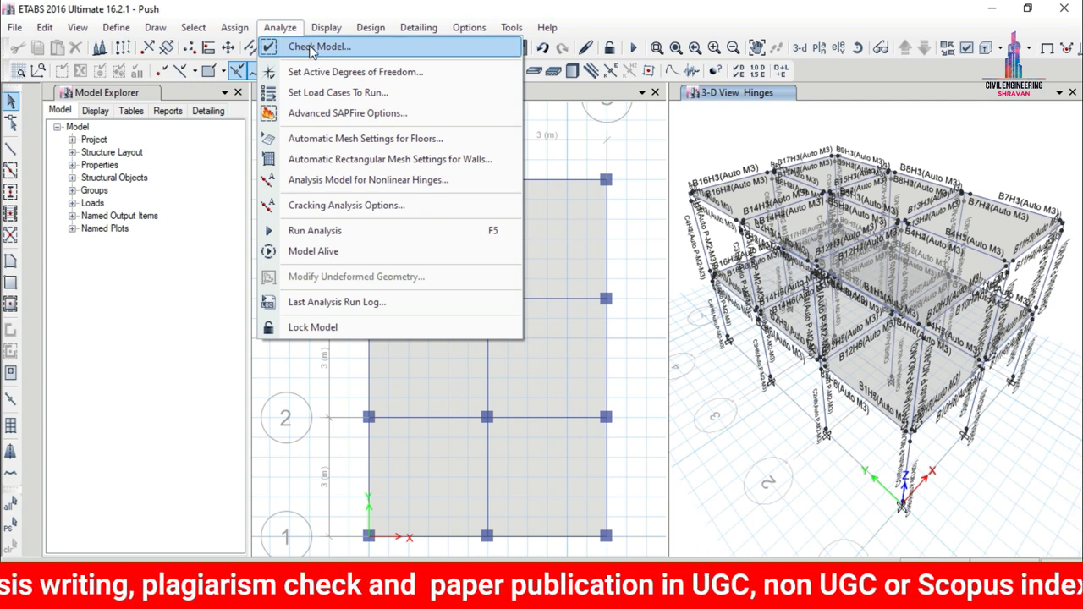
Run Check Model and dismiss the message reporting no warnings
{"action": "left_click", "coordinate": [318, 46]}
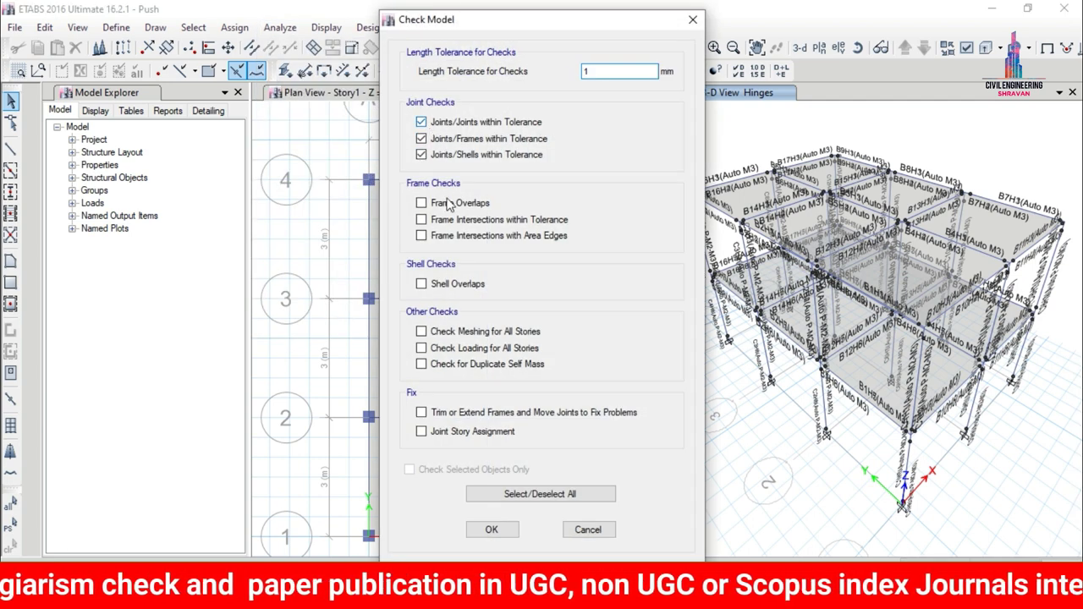
{"action": "left_click", "coordinate": [495, 531]}
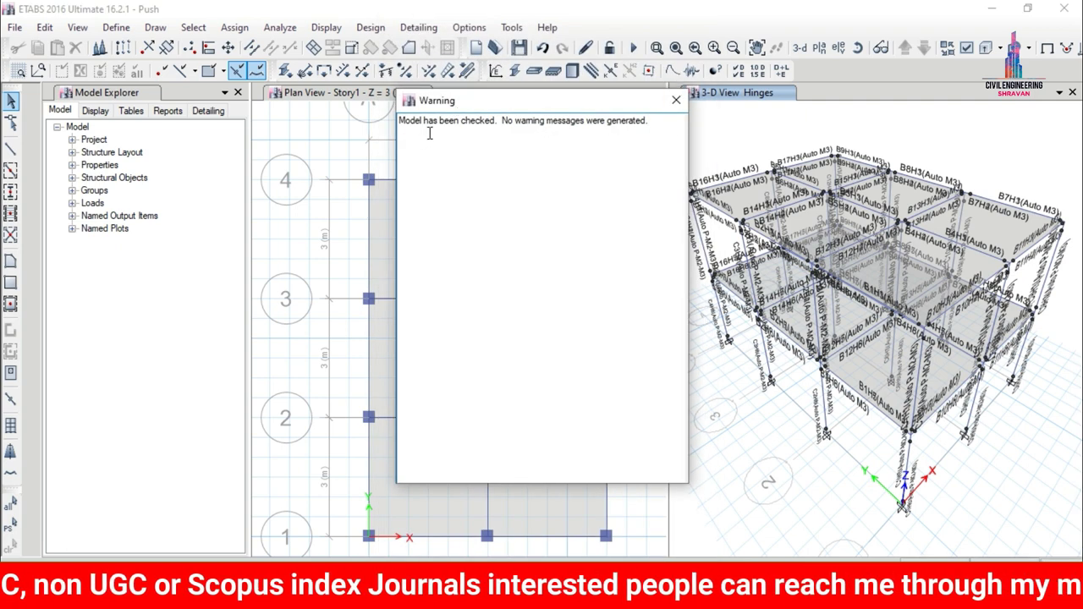
{"action": "left_click", "coordinate": [676, 100]}
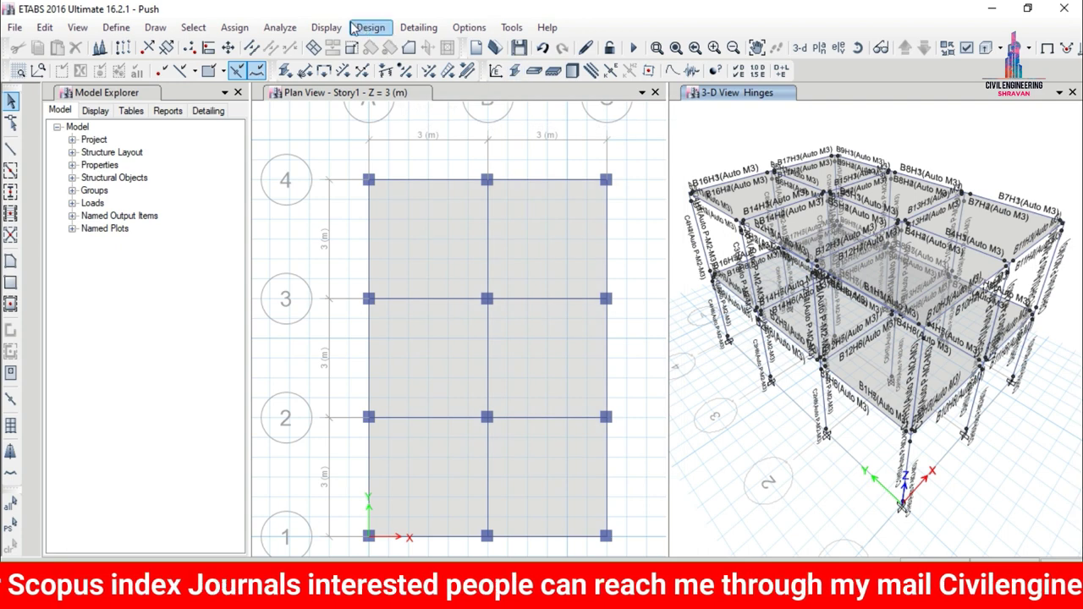
Set the E X, E Y, W X and W Y load cases to Do Not Run
{"action": "left_click", "coordinate": [292, 30]}
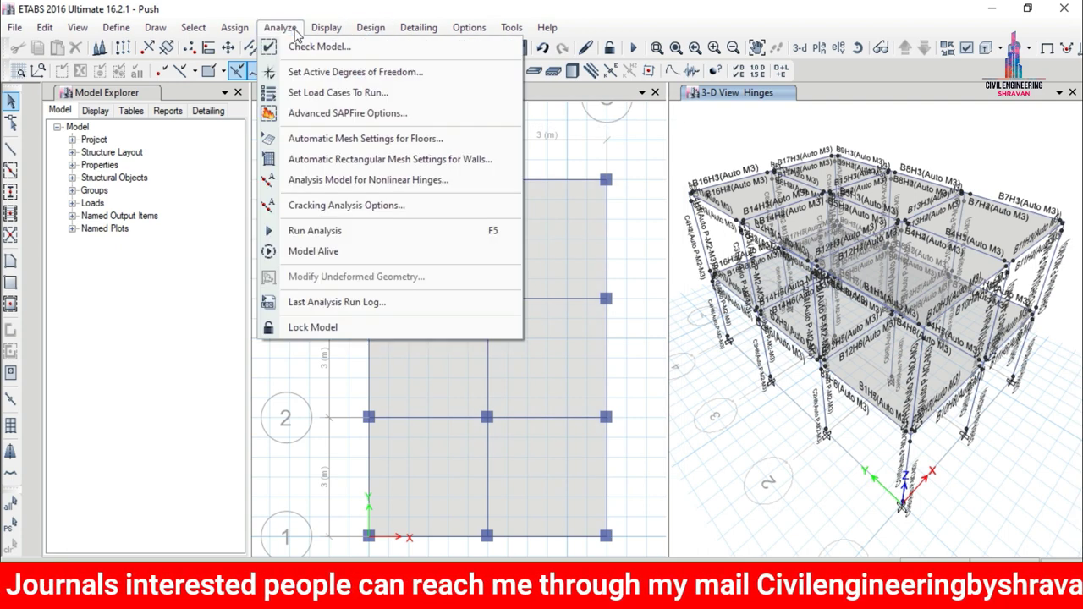
{"action": "left_click", "coordinate": [328, 94]}
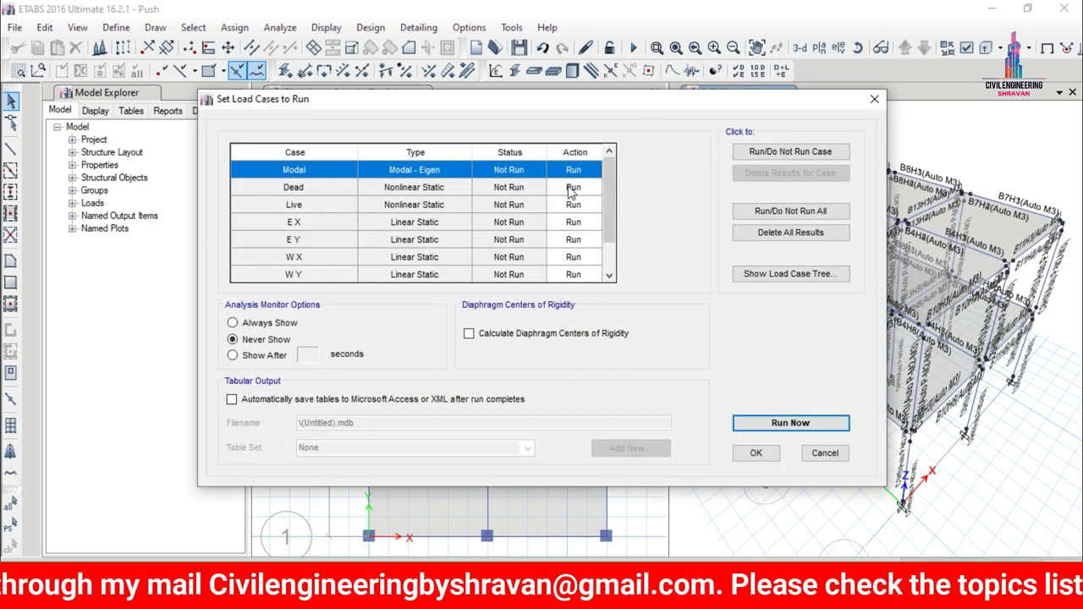
{"action": "left_click", "coordinate": [572, 189]}
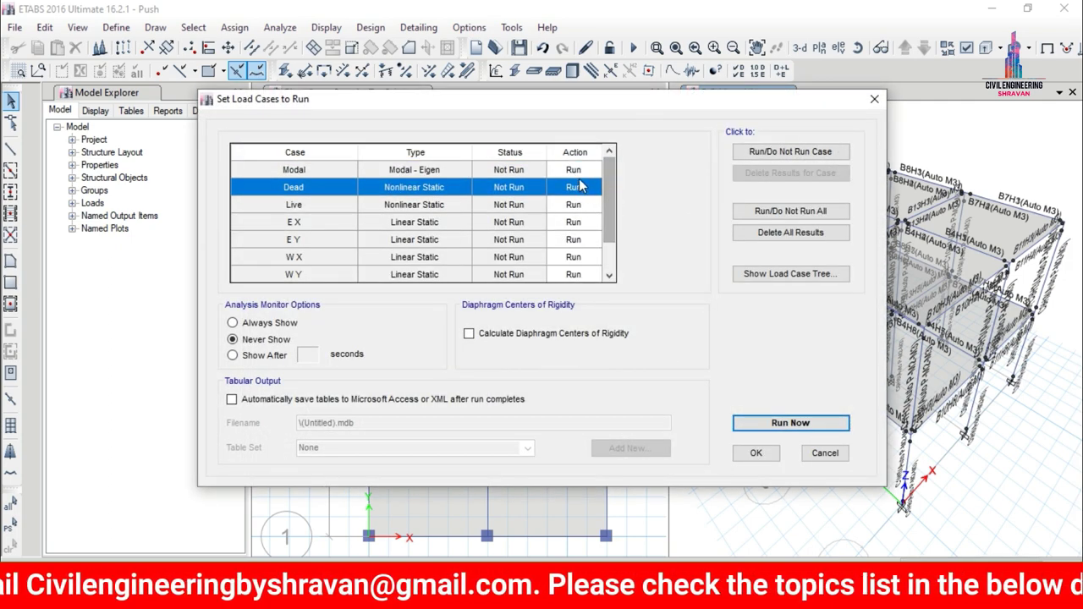
{"action": "left_click", "coordinate": [576, 223]}
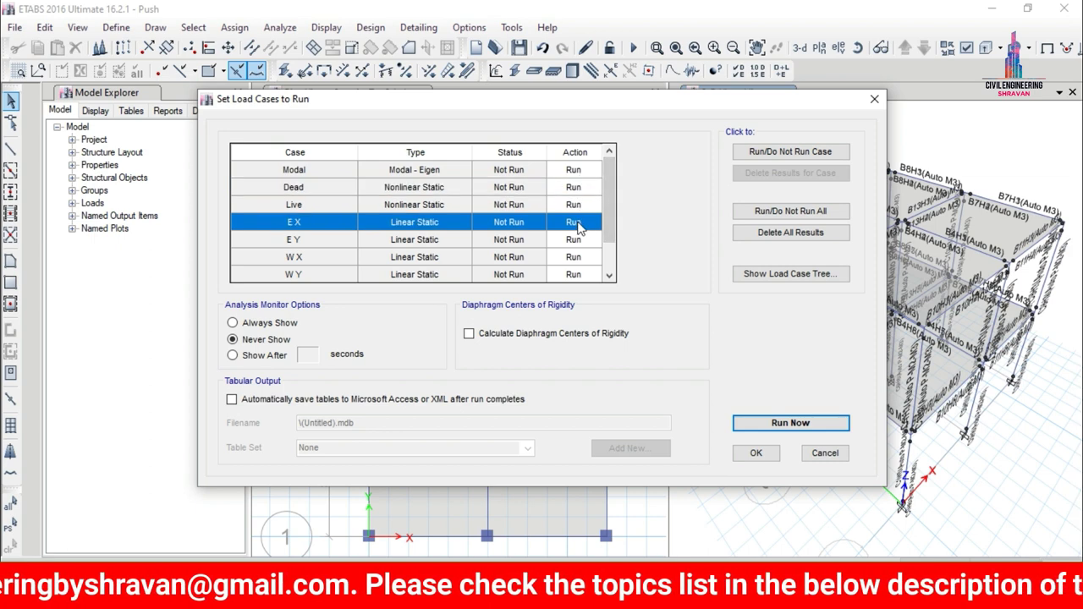
{"action": "left_click", "coordinate": [765, 156]}
{"action": "left_click", "coordinate": [573, 242]}
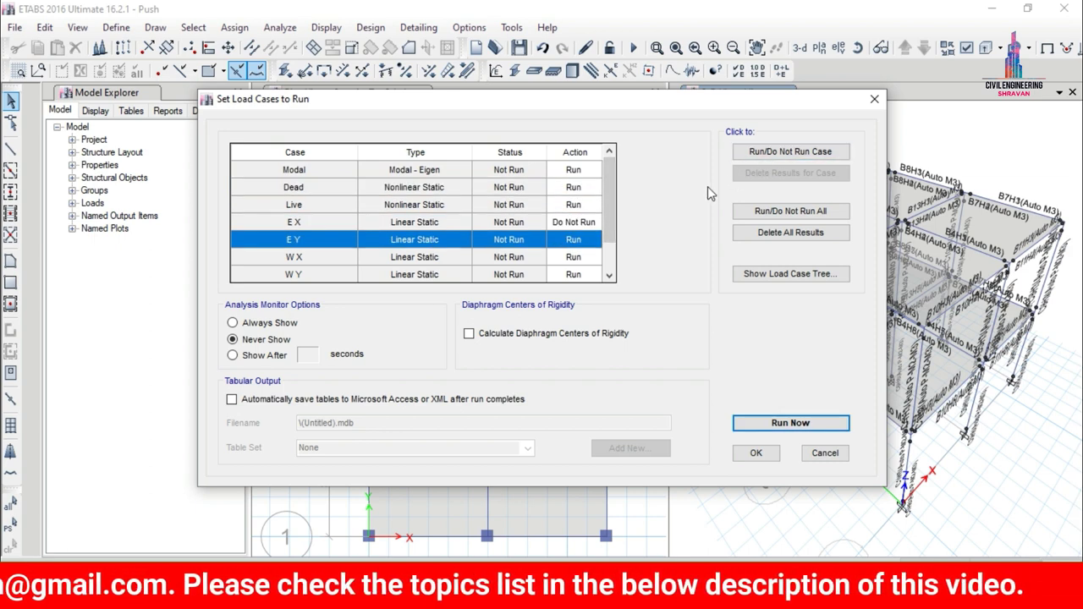
{"action": "left_click", "coordinate": [790, 151]}
{"action": "left_click", "coordinate": [574, 257]}
{"action": "left_click", "coordinate": [766, 154]}
{"action": "left_click", "coordinate": [579, 276]}
{"action": "left_click", "coordinate": [757, 154]}
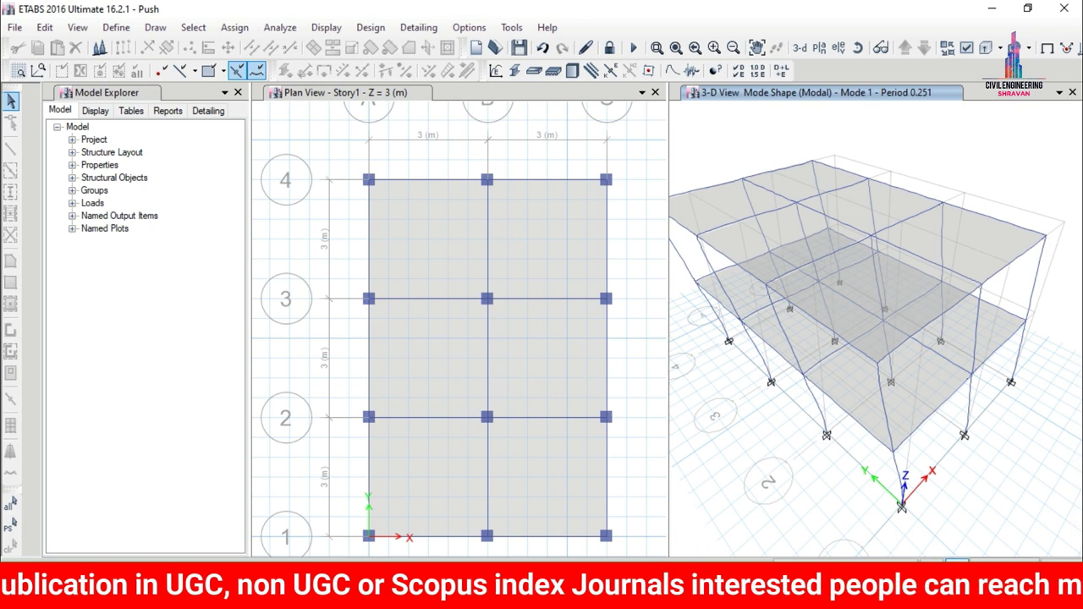
Step through the mode shapes up to Mode 12 and cycle back to Mode 1
{"action": "left_click", "coordinate": [956, 561]}
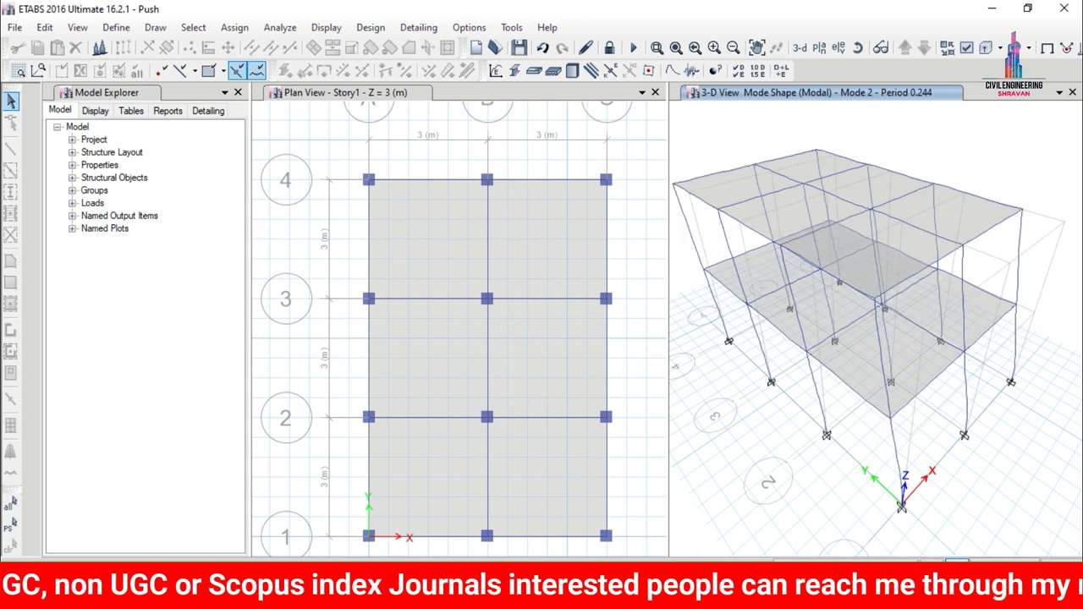
{"action": "left_click", "coordinate": [956, 560]}
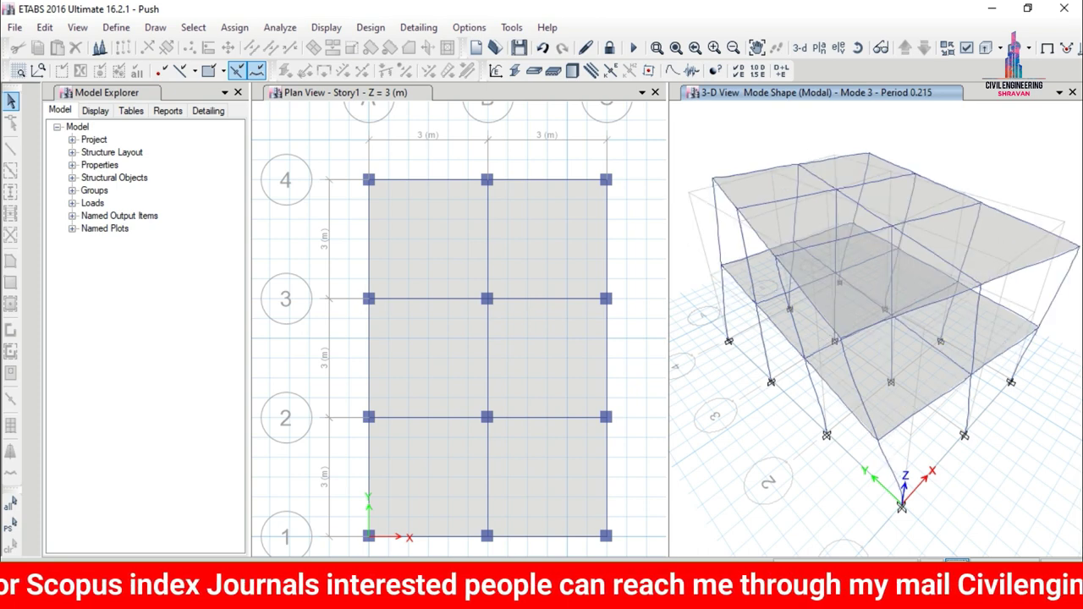
{"action": "left_click", "coordinate": [956, 561]}
{"action": "left_click", "coordinate": [956, 560]}
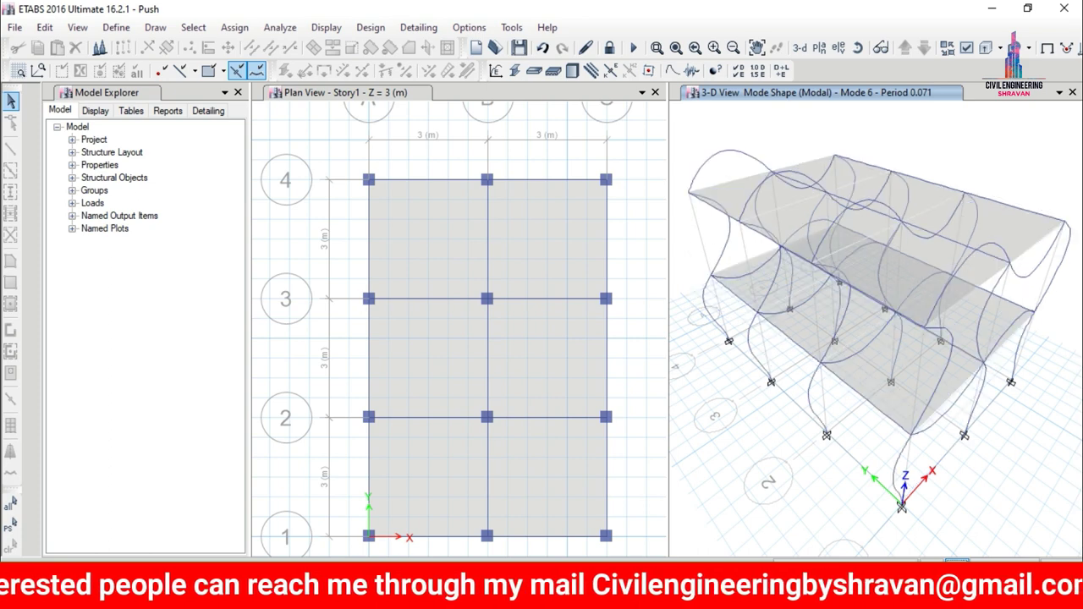
{"action": "left_click", "coordinate": [956, 560]}
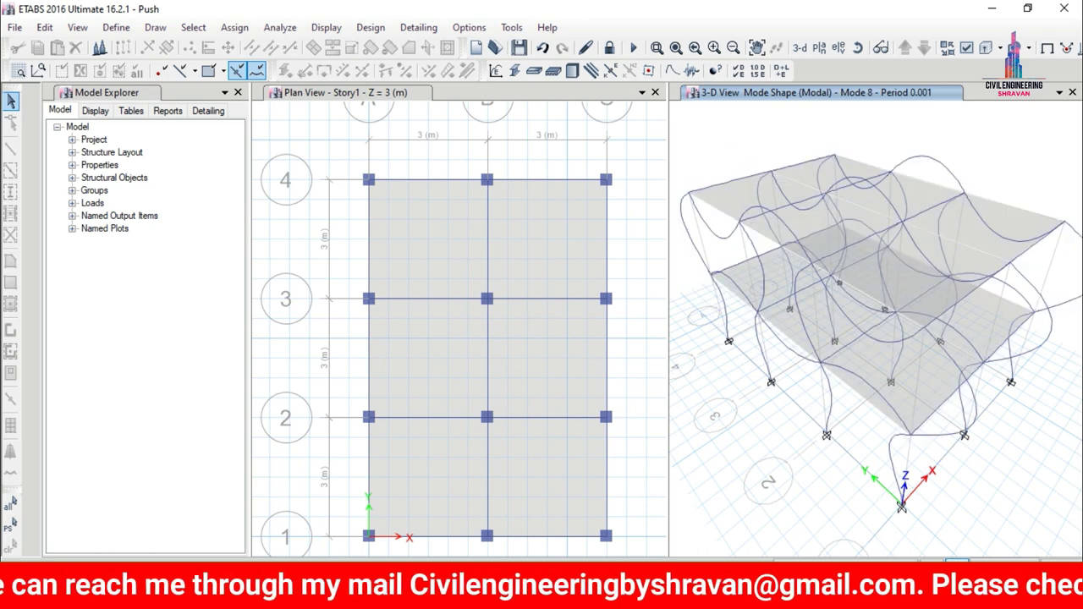
{"action": "left_click", "coordinate": [956, 561]}
{"action": "left_click", "coordinate": [957, 560]}
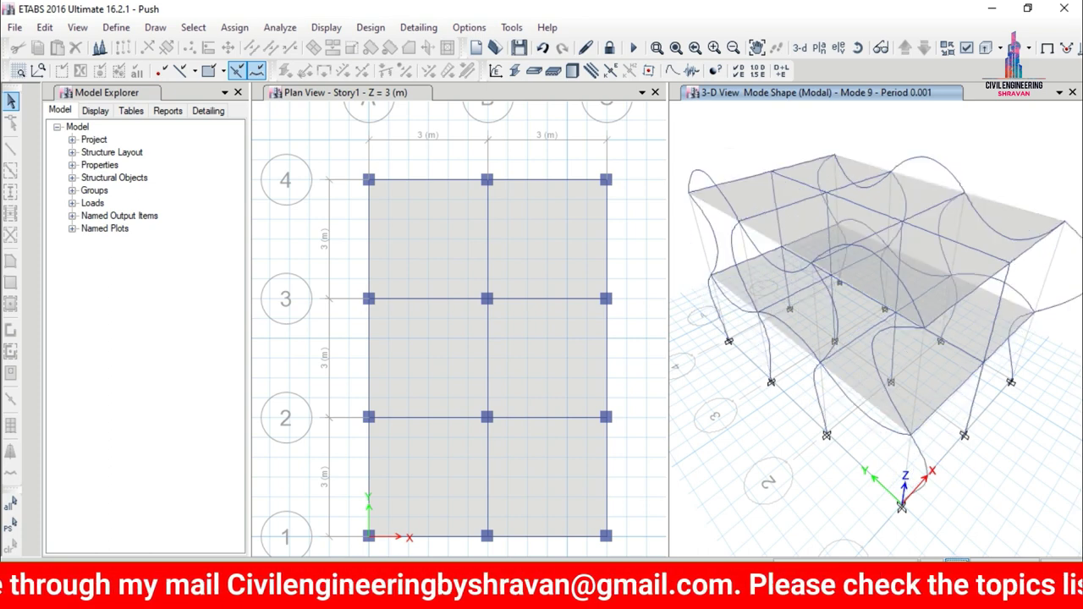
{"action": "left_click", "coordinate": [956, 560]}
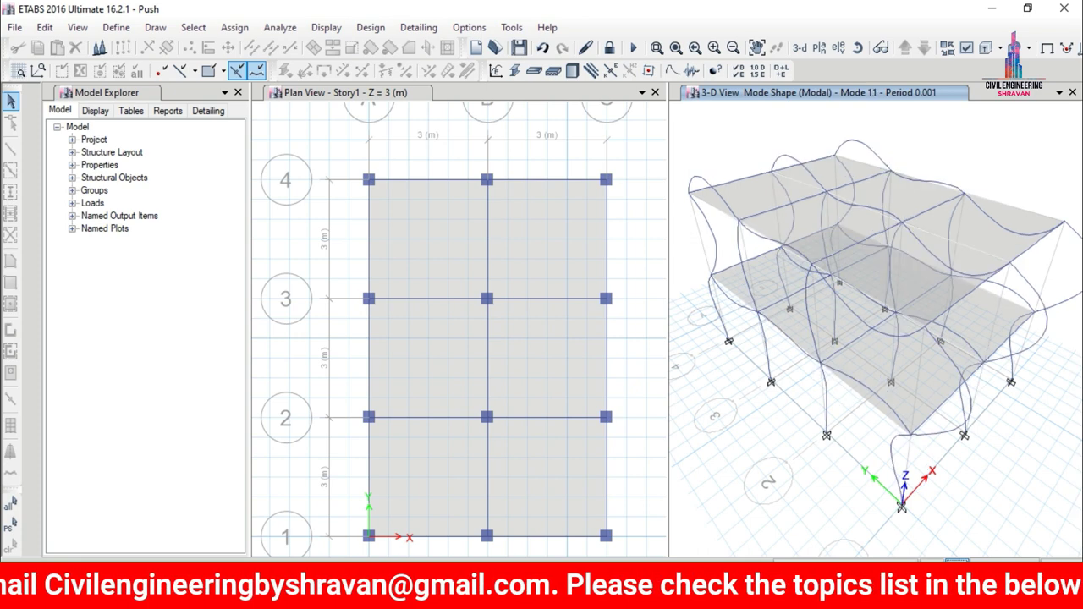
{"action": "left_click", "coordinate": [956, 560]}
{"action": "left_click", "coordinate": [956, 560]}
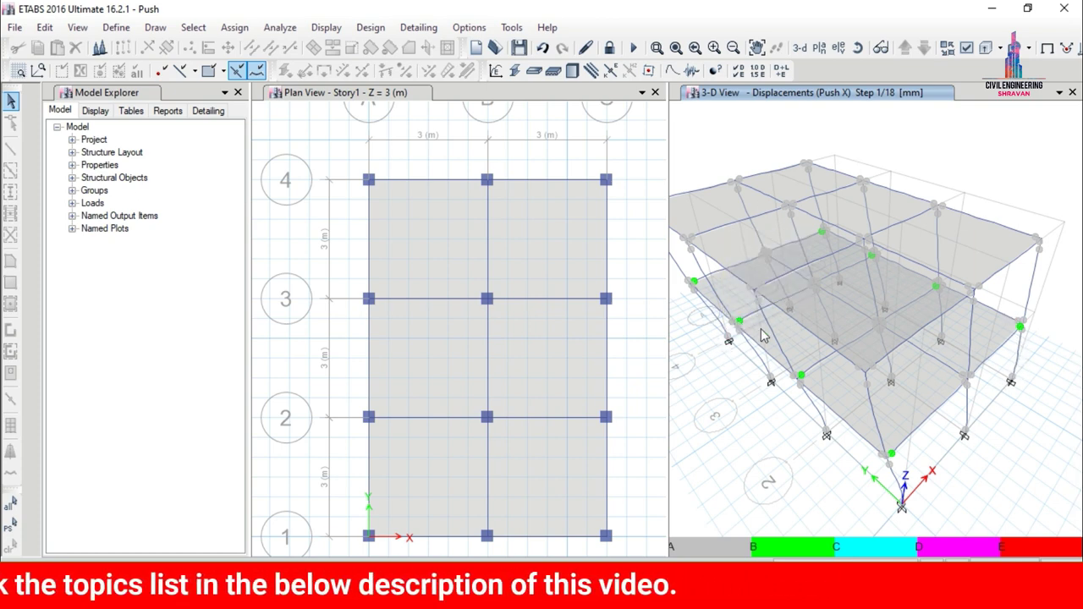
Display the Push X deformed shape with hinge states in the 3-D view
{"action": "mouse_move", "coordinate": [805, 375]}
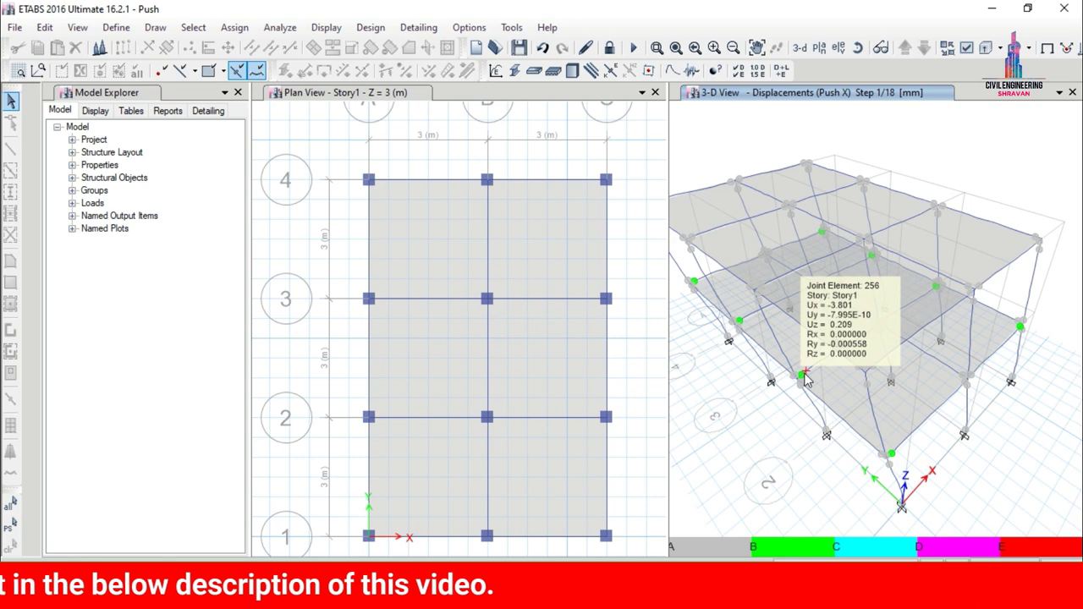
{"action": "left_click", "coordinate": [328, 28]}
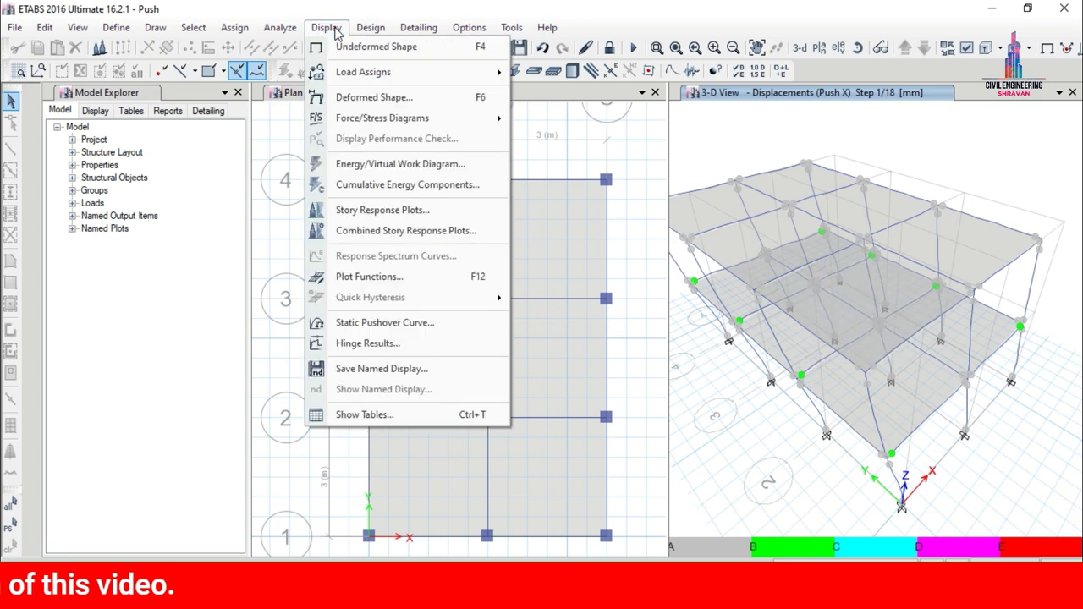
{"action": "left_click", "coordinate": [366, 97]}
{"action": "left_click", "coordinate": [417, 149]}
{"action": "left_click", "coordinate": [417, 150]}
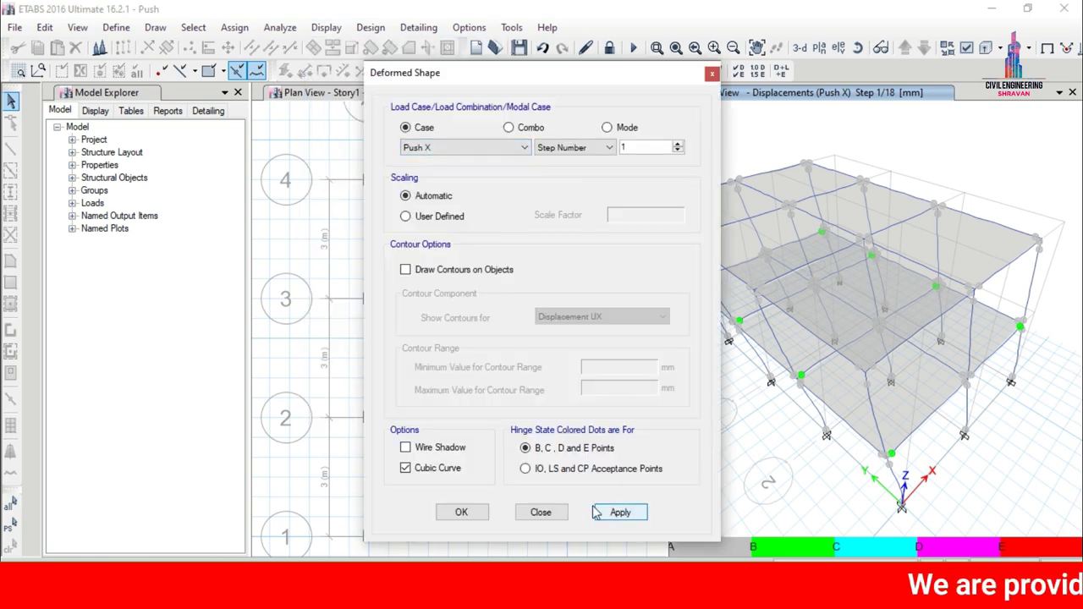
{"action": "left_click", "coordinate": [480, 511]}
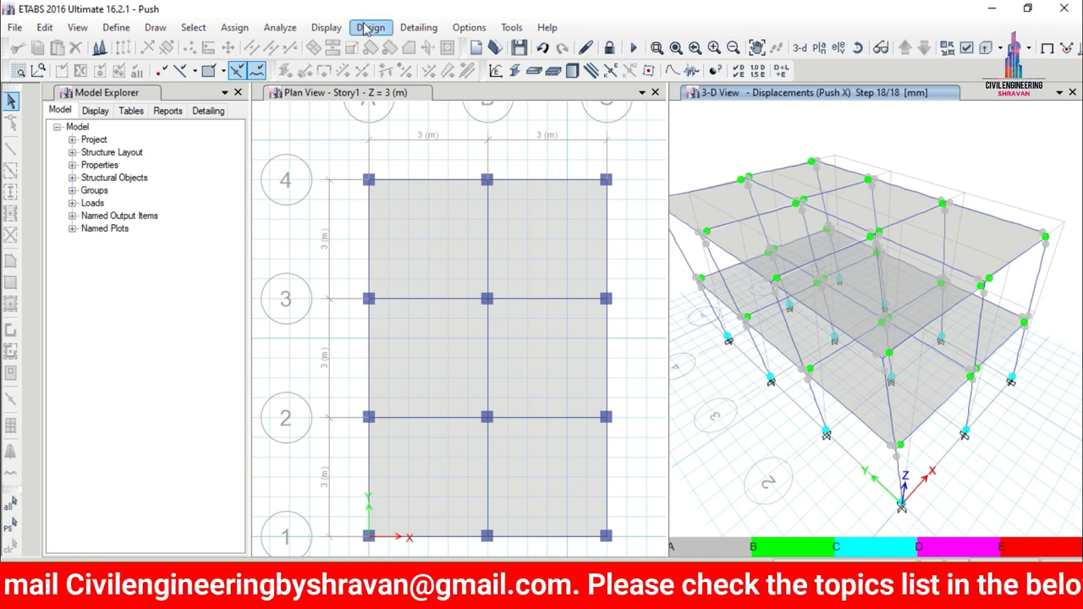
{"action": "left_click", "coordinate": [332, 28]}
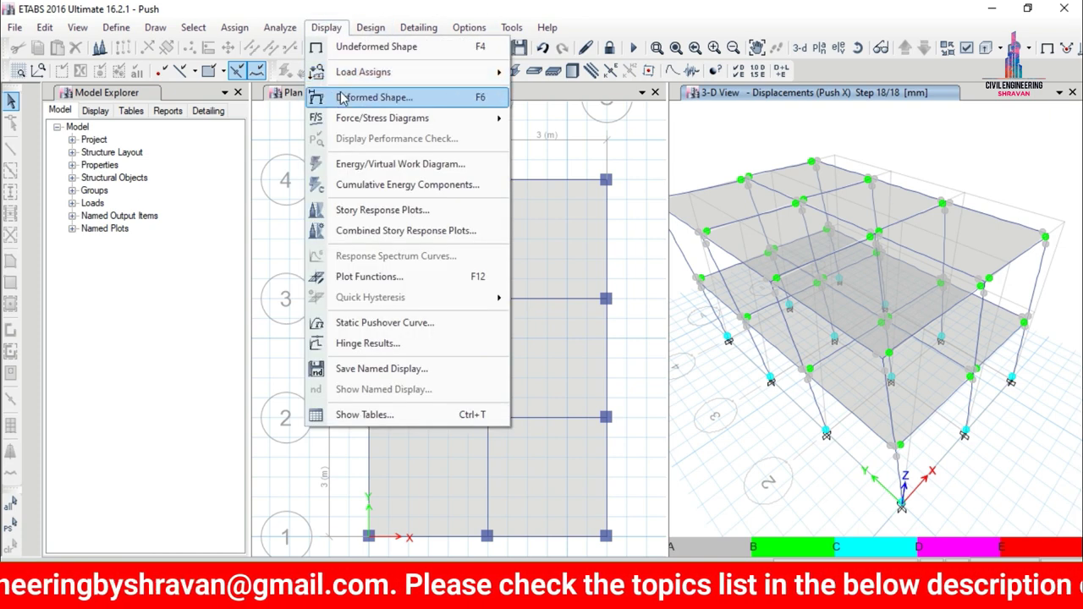
Plot the static pushover curve in a widened pane and switch its load case to Push Y
{"action": "left_click", "coordinate": [369, 324]}
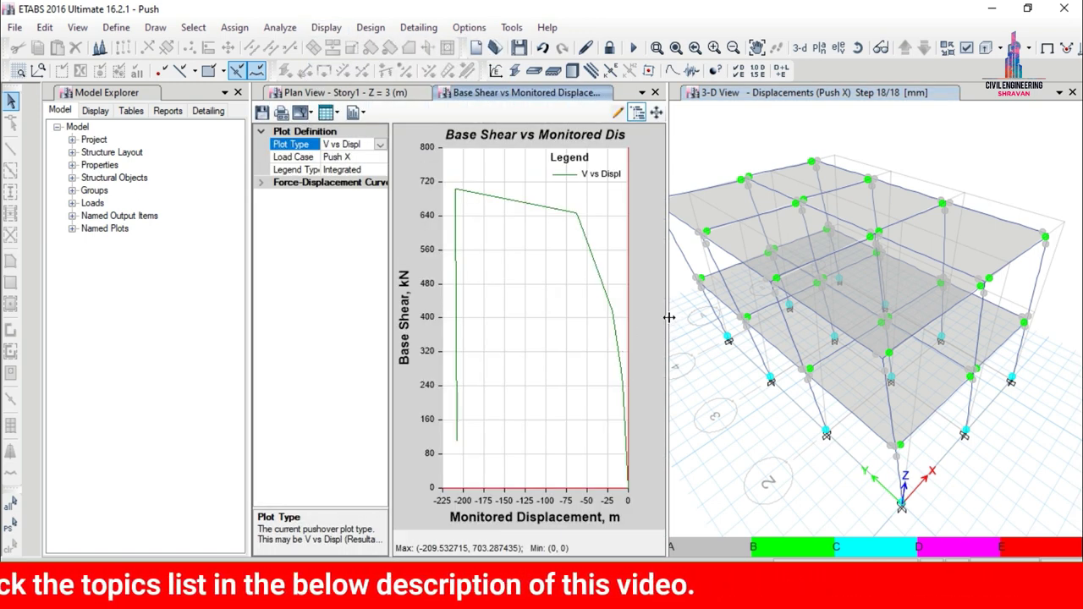
{"action": "left_click_drag", "start_coordinate": [668, 317], "coordinate": [901, 330]}
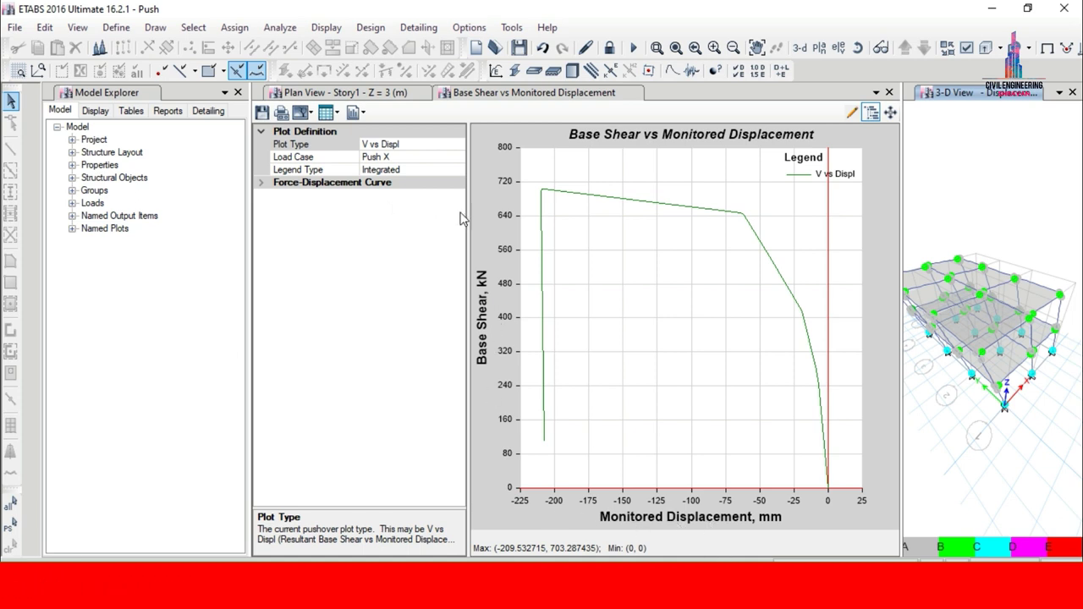
{"action": "left_click", "coordinate": [461, 158]}
{"action": "left_click", "coordinate": [457, 157]}
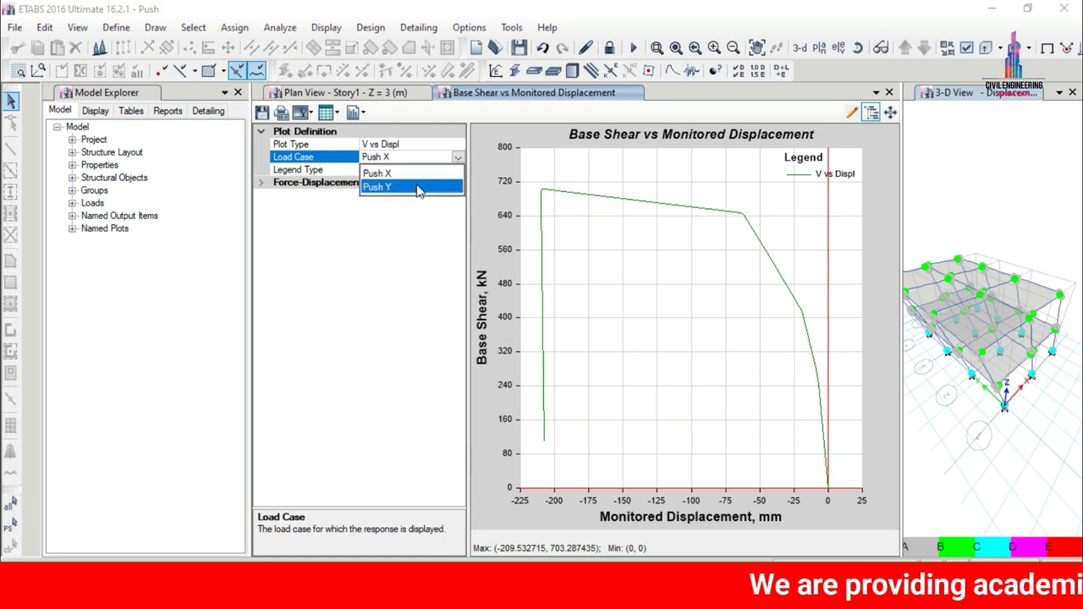
{"action": "left_click", "coordinate": [418, 188]}
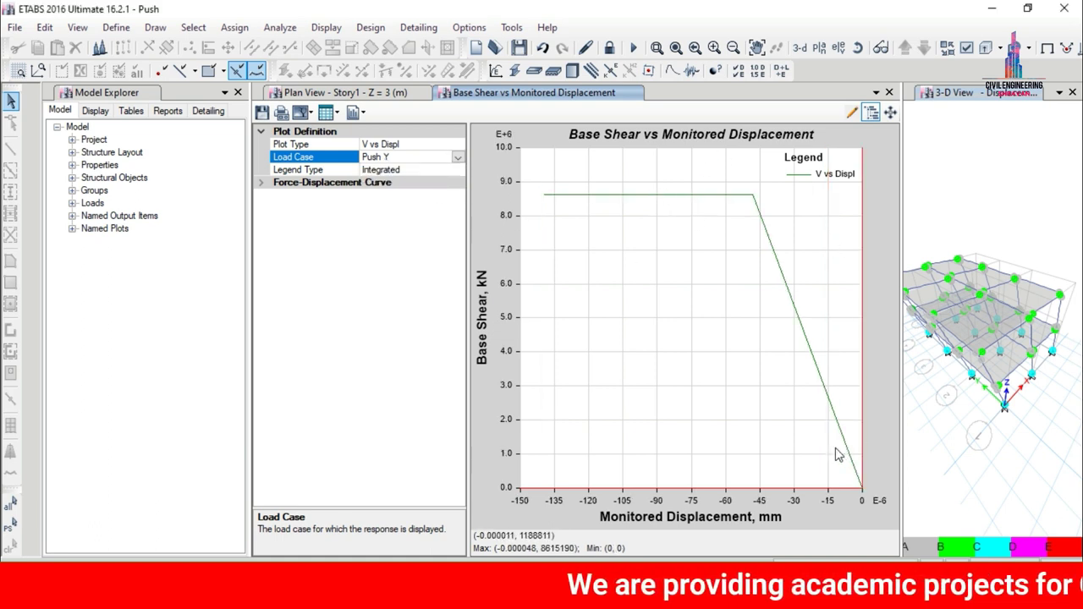
{"action": "left_click", "coordinate": [454, 144]}
{"action": "left_click", "coordinate": [457, 146]}
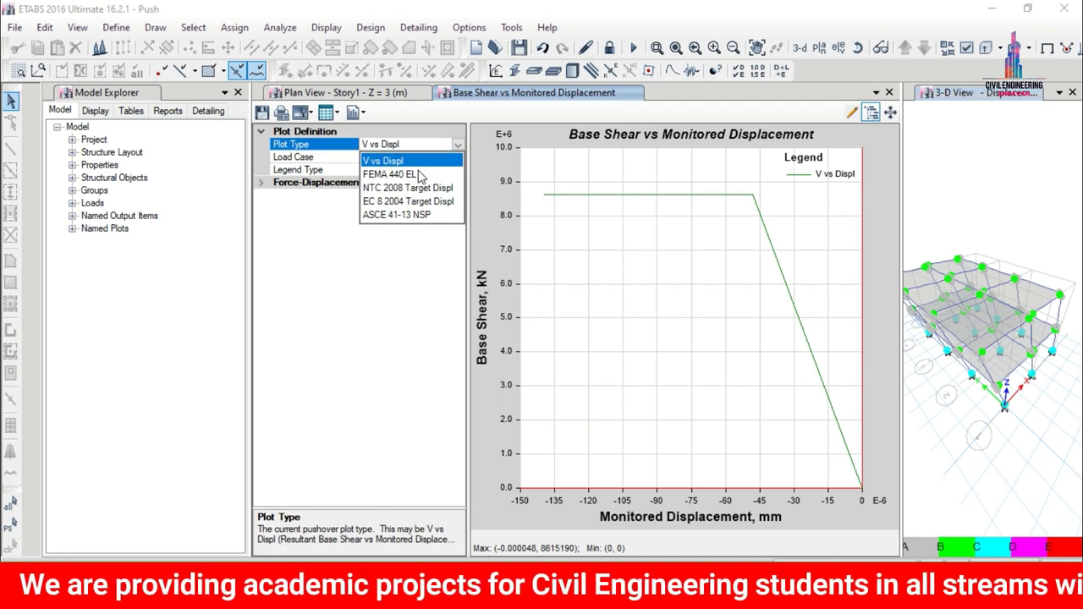
Change the plot type to FEMA 440 EL and its load case to Push X
{"action": "left_click", "coordinate": [418, 174]}
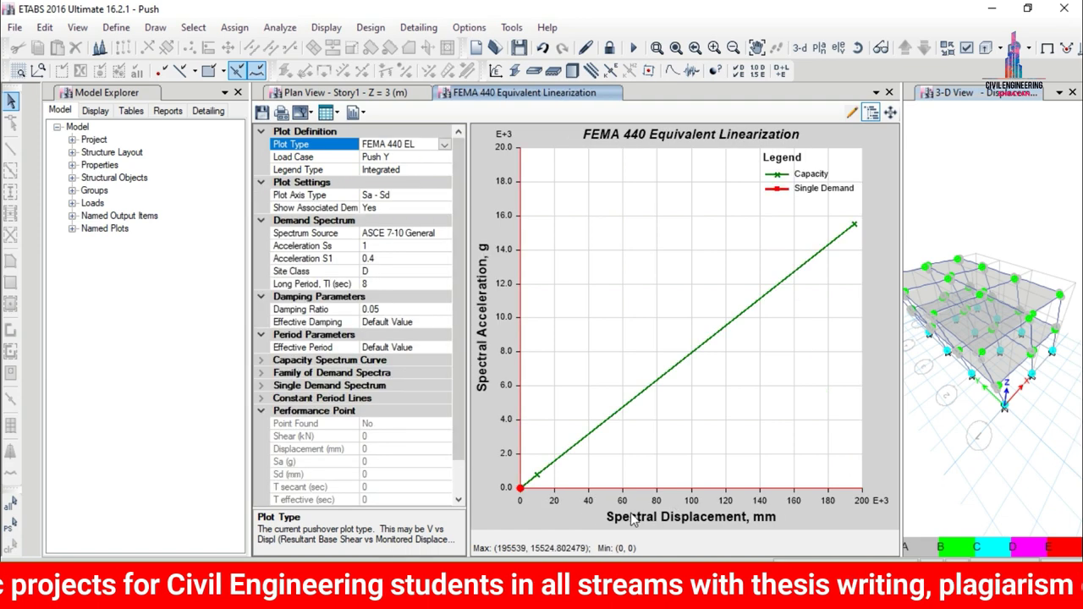
{"action": "mouse_move", "coordinate": [648, 385]}
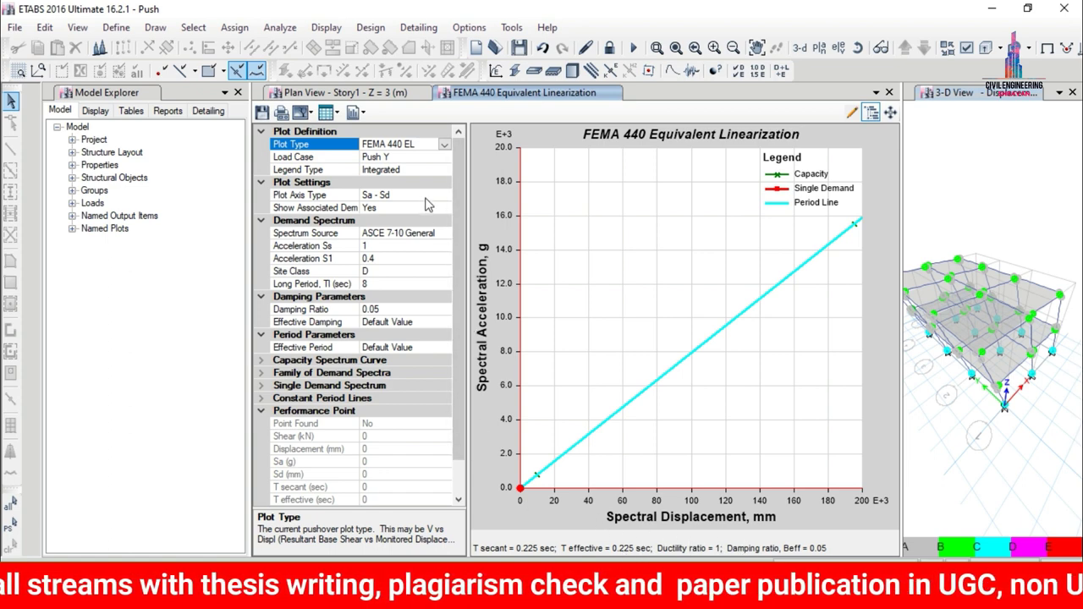
{"action": "left_click", "coordinate": [449, 159]}
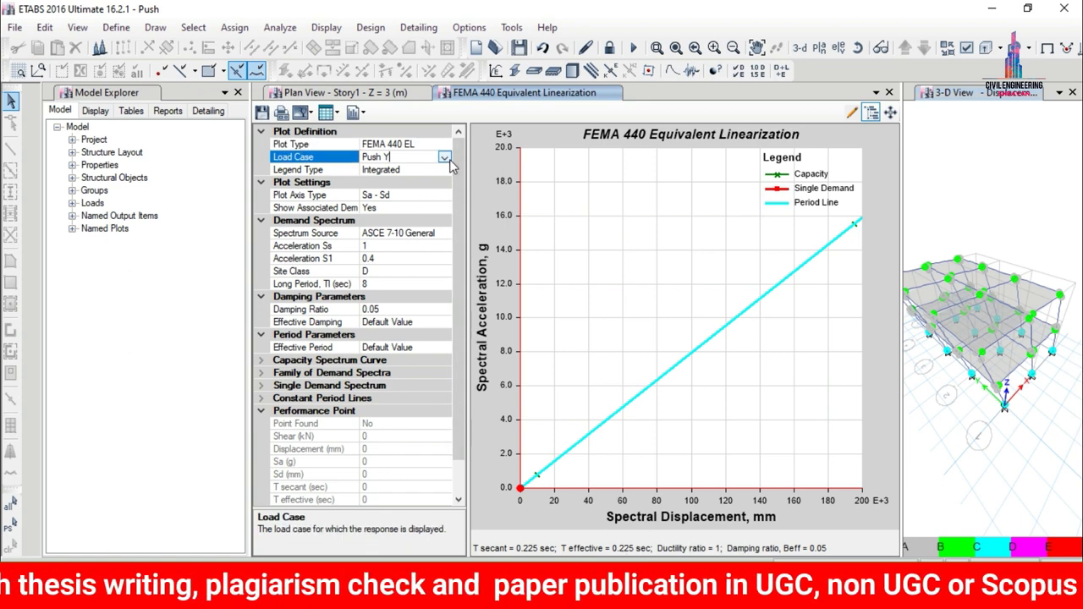
{"action": "left_click", "coordinate": [449, 159]}
{"action": "left_click", "coordinate": [401, 175]}
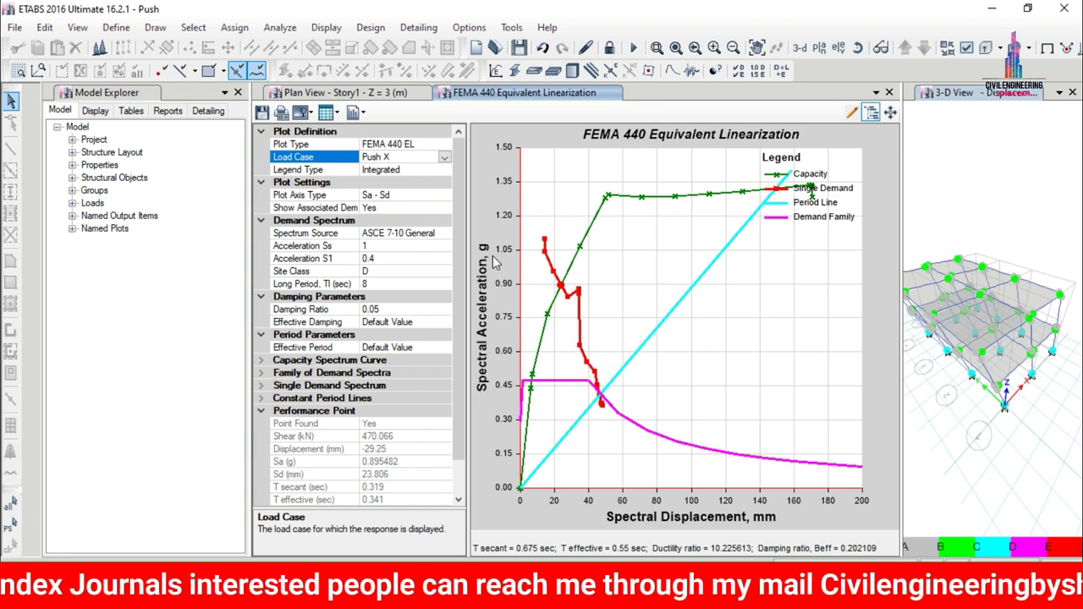
Switch the FEMA 440 axis type to Sa - T, then Sd - T, and close the plot
{"action": "left_click", "coordinate": [446, 196]}
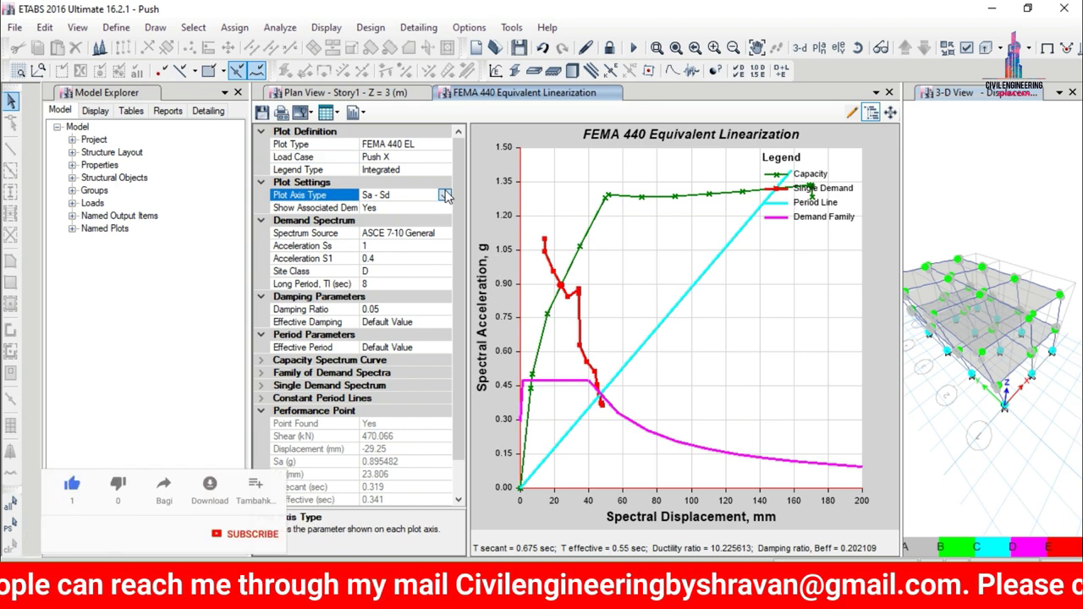
{"action": "left_click", "coordinate": [444, 195]}
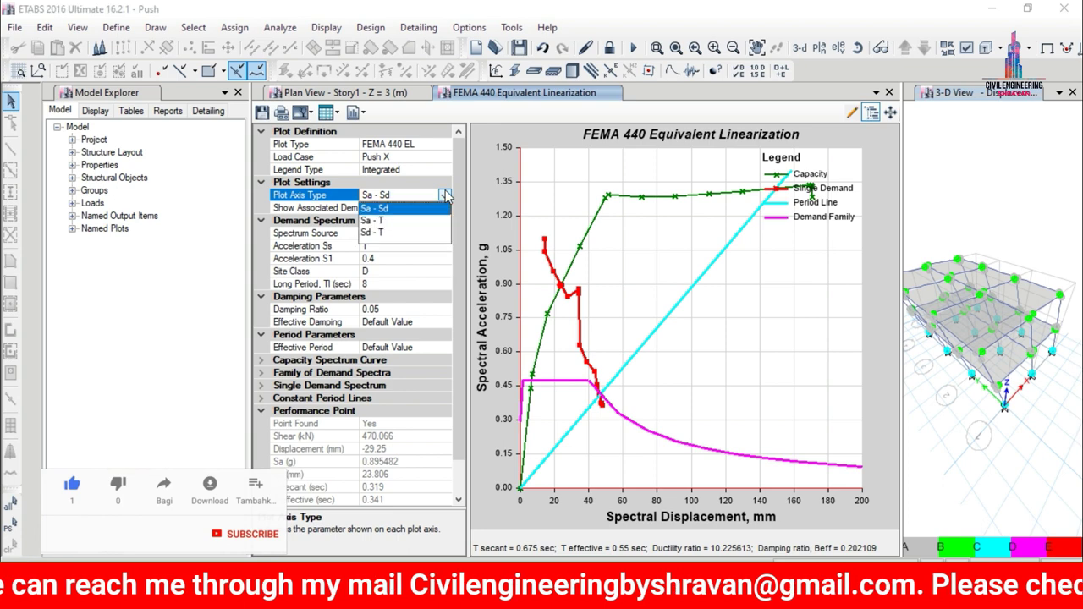
{"action": "left_click", "coordinate": [387, 220]}
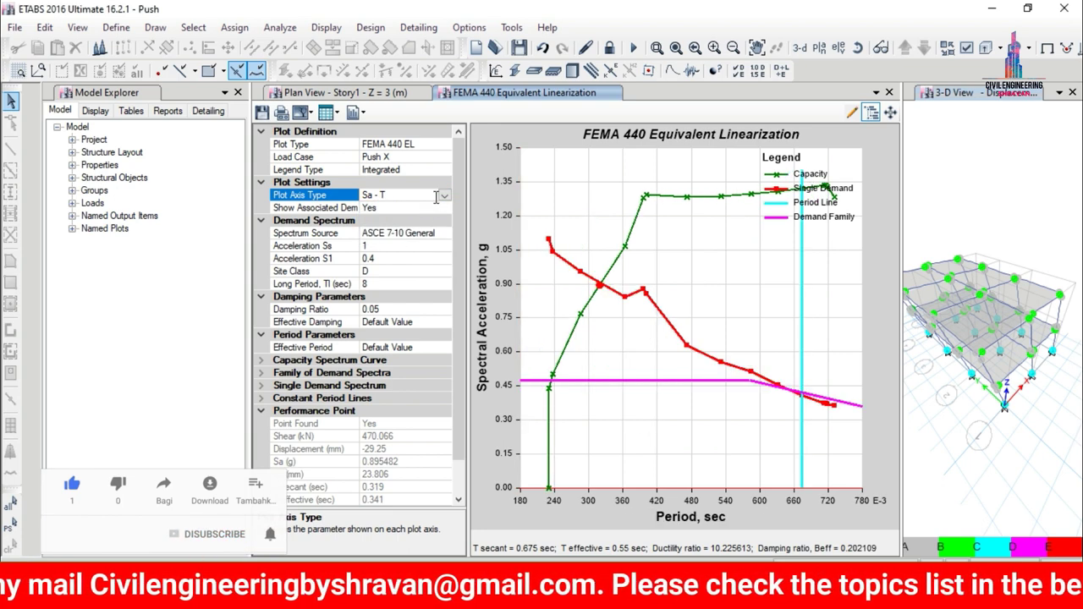
{"action": "left_click", "coordinate": [443, 196]}
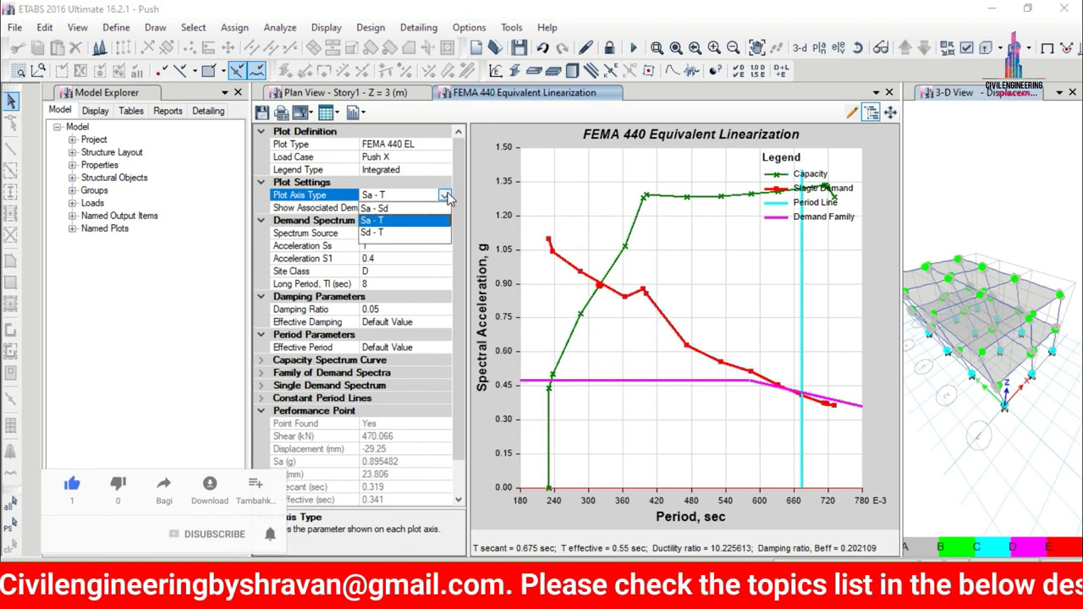
{"action": "left_click", "coordinate": [389, 233]}
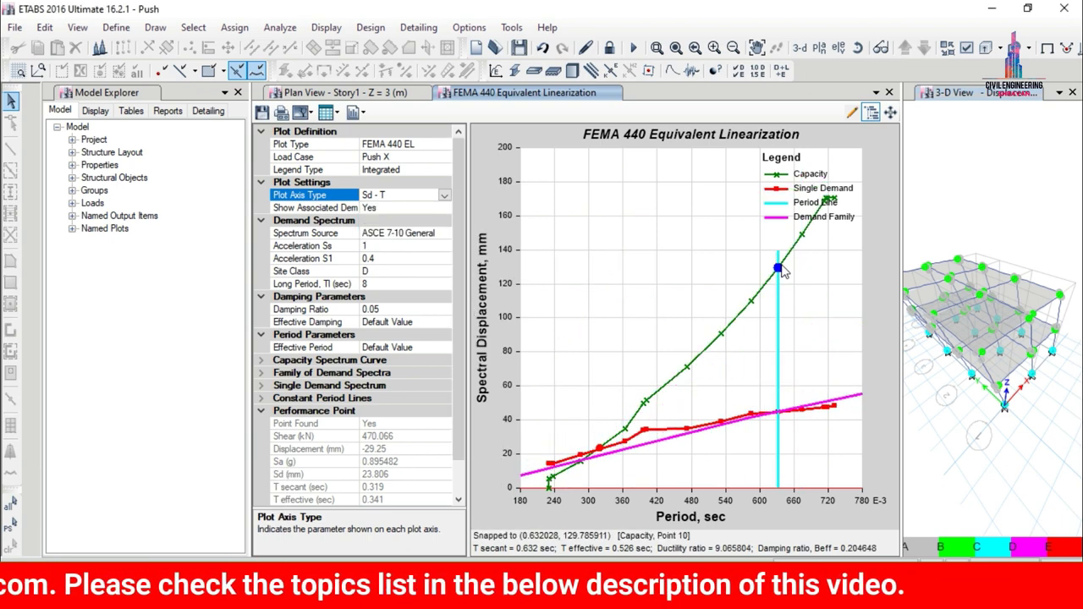
{"action": "left_click", "coordinate": [889, 92]}
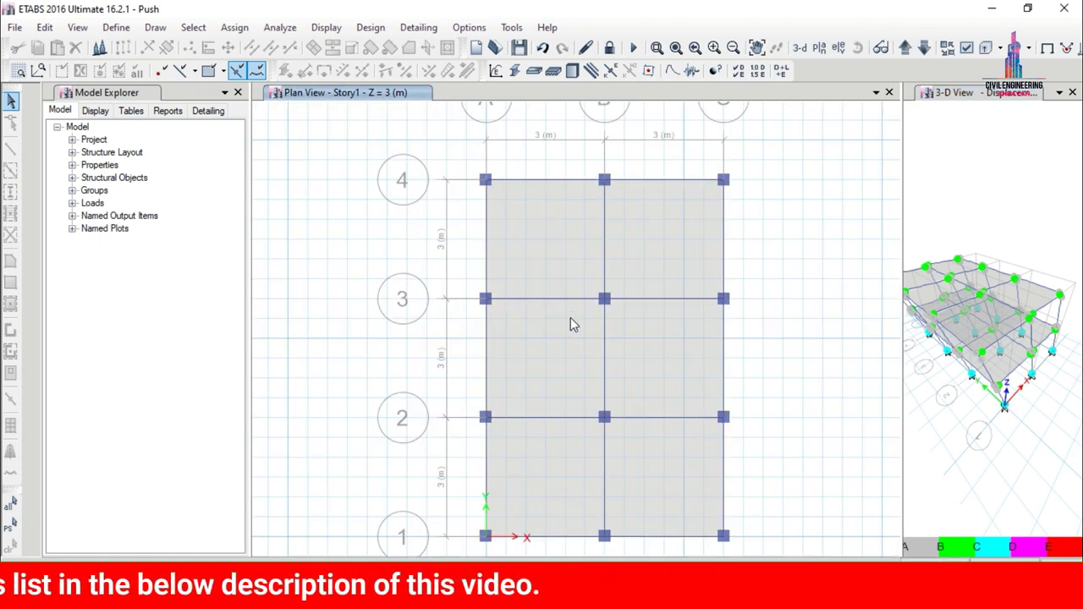